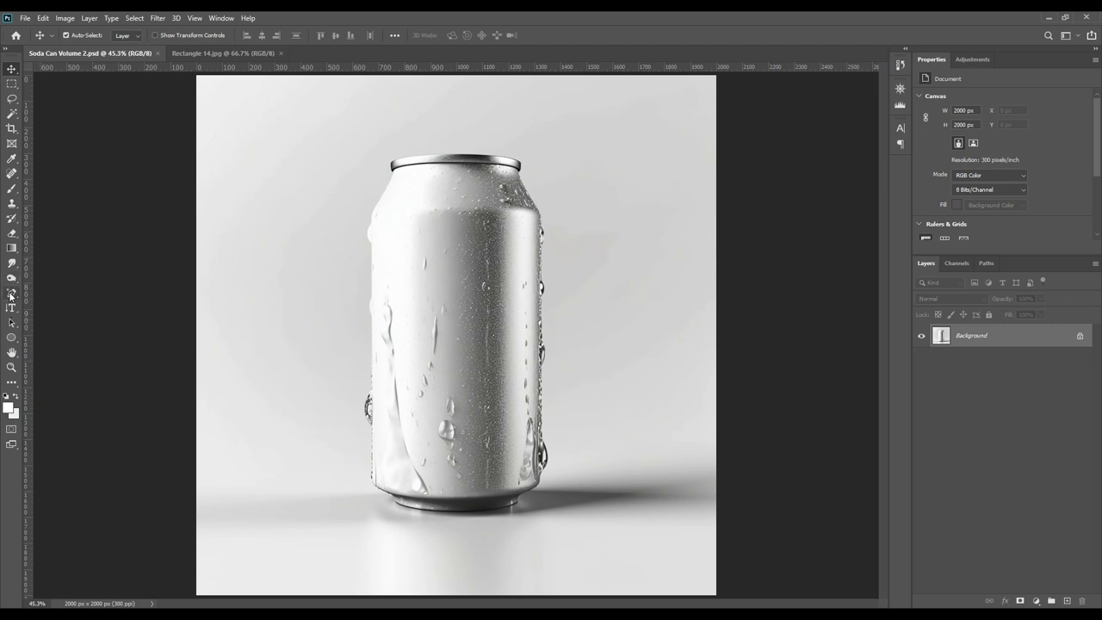
Select the soda can automatically with Select Subject and bring the can's base into close view
{"action": "left_click", "coordinate": [12, 115]}
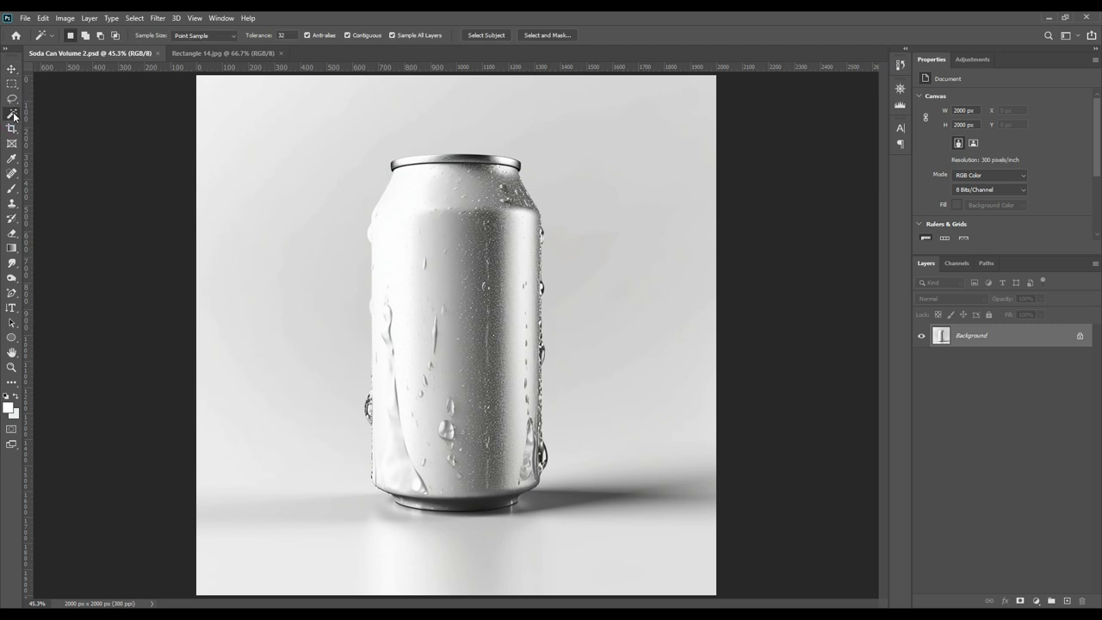
{"action": "left_click", "coordinate": [494, 35]}
{"action": "key", "text": "ctrl+plus"}
{"action": "key", "text": "ctrl+plus"}
{"action": "key", "text": "ctrl+plus"}
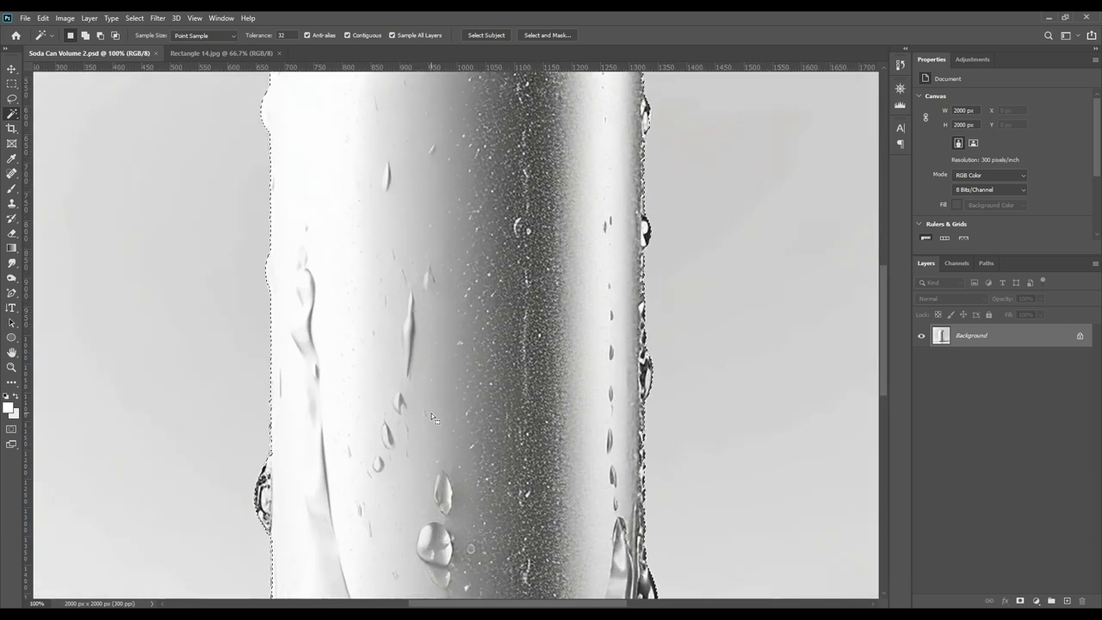
{"action": "left_click_drag", "start_coordinate": [440, 485], "coordinate": [494, 317]}
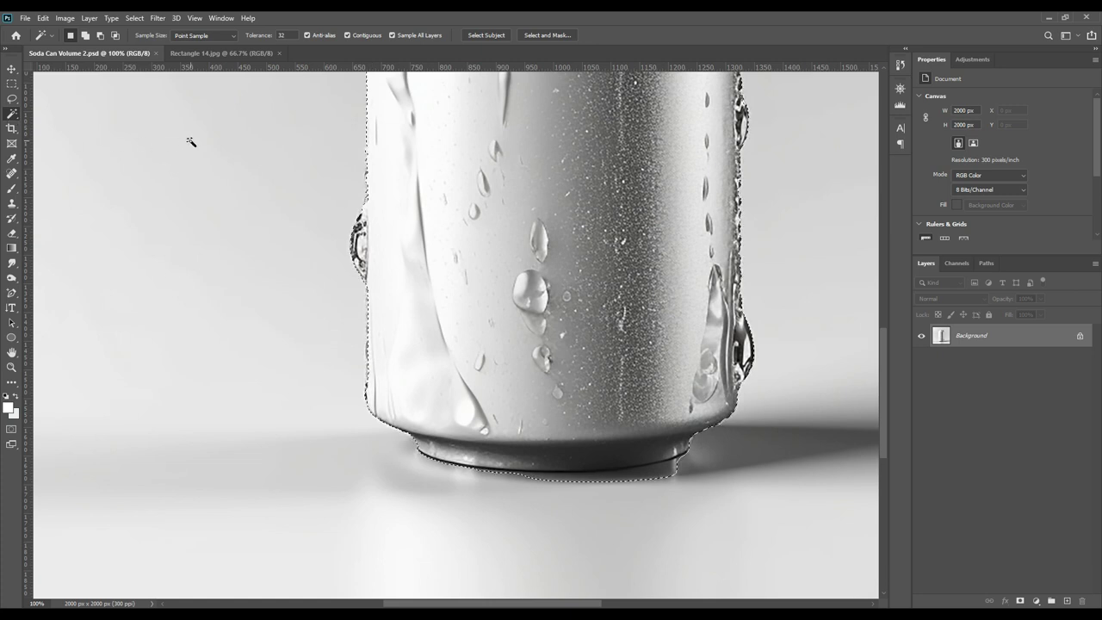
Add the missed sliver along the can's lower left edge to the selection with the Polygonal Lasso tool
{"action": "left_click", "coordinate": [12, 98]}
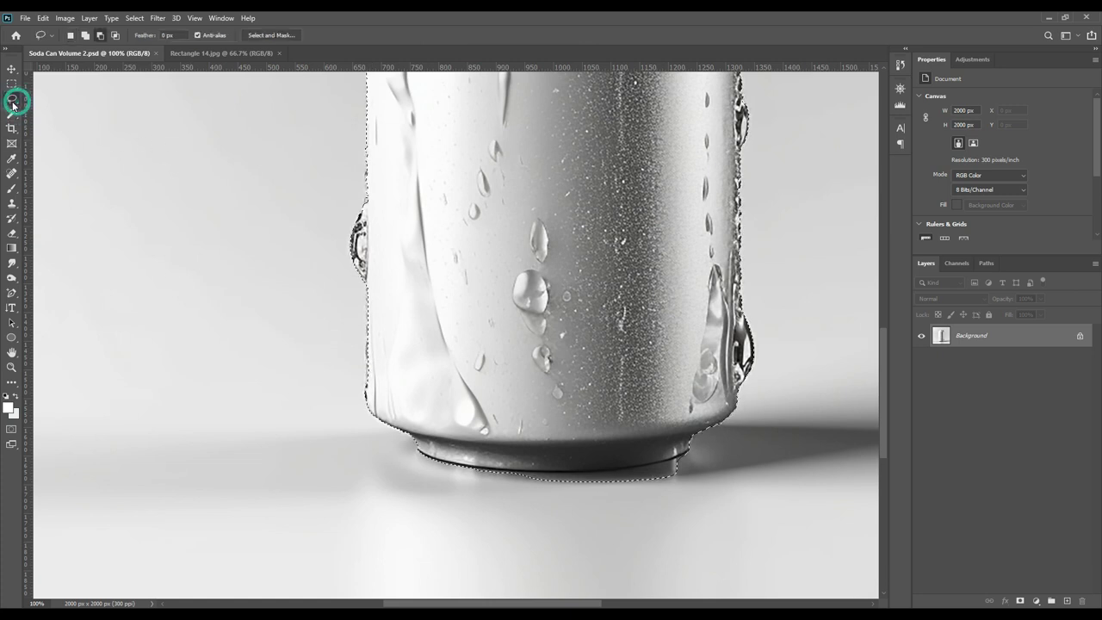
{"action": "right_click", "coordinate": [12, 98]}
{"action": "left_click", "coordinate": [58, 111]}
{"action": "left_click", "coordinate": [84, 35]}
{"action": "left_click", "coordinate": [365, 283]}
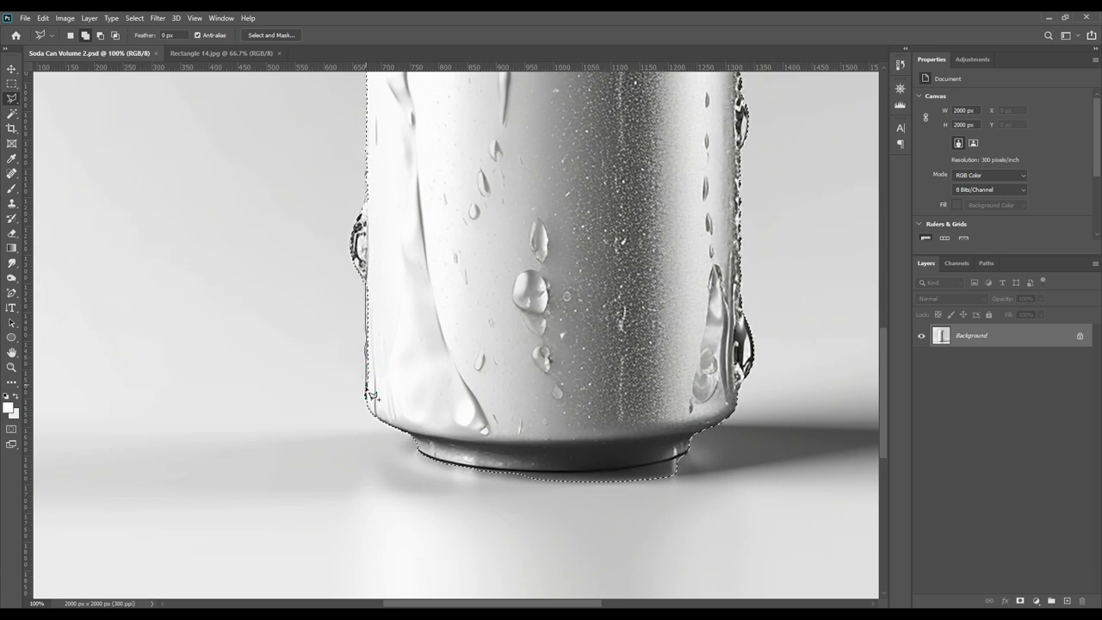
{"action": "double_click", "coordinate": [468, 376]}
Subtract the excess area beneath the can's base from the selection, following the curved bottom edge with the Polygonal Lasso
{"action": "left_click", "coordinate": [100, 35]}
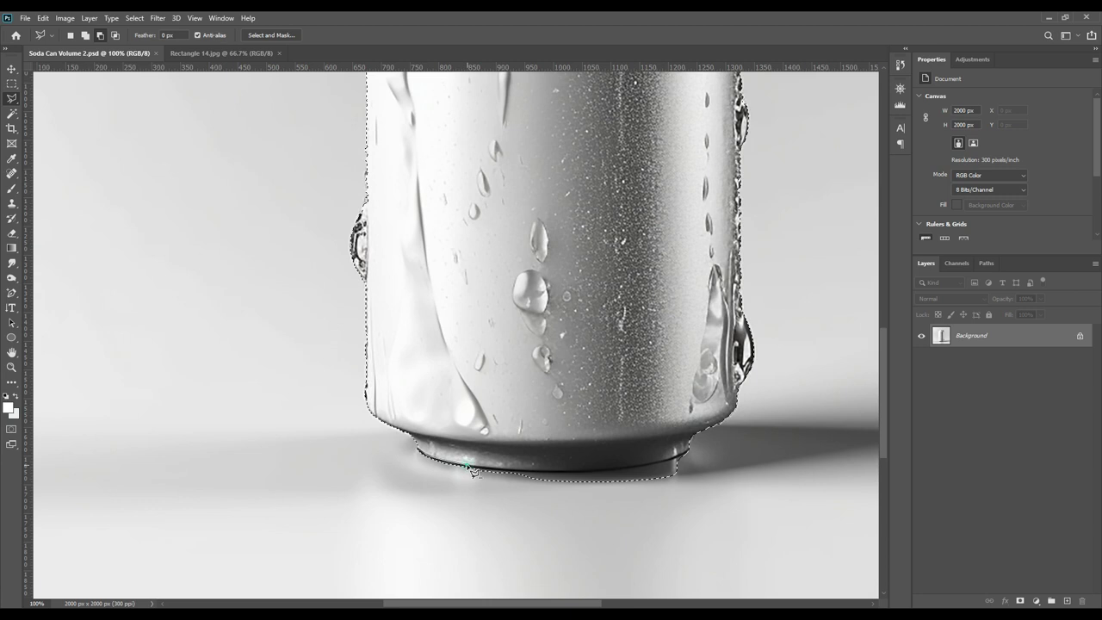
{"action": "left_click_drag", "start_coordinate": [492, 473], "coordinate": [551, 478]}
{"action": "left_click", "coordinate": [549, 474]}
{"action": "left_click", "coordinate": [578, 473]}
{"action": "left_click", "coordinate": [620, 463]}
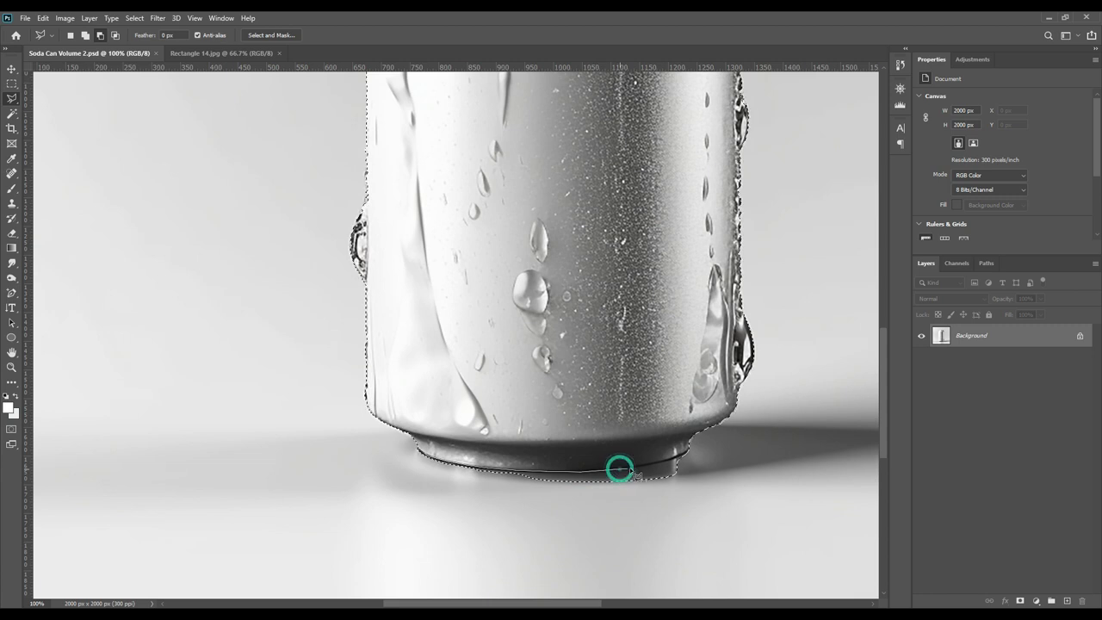
{"action": "left_click", "coordinate": [647, 465]}
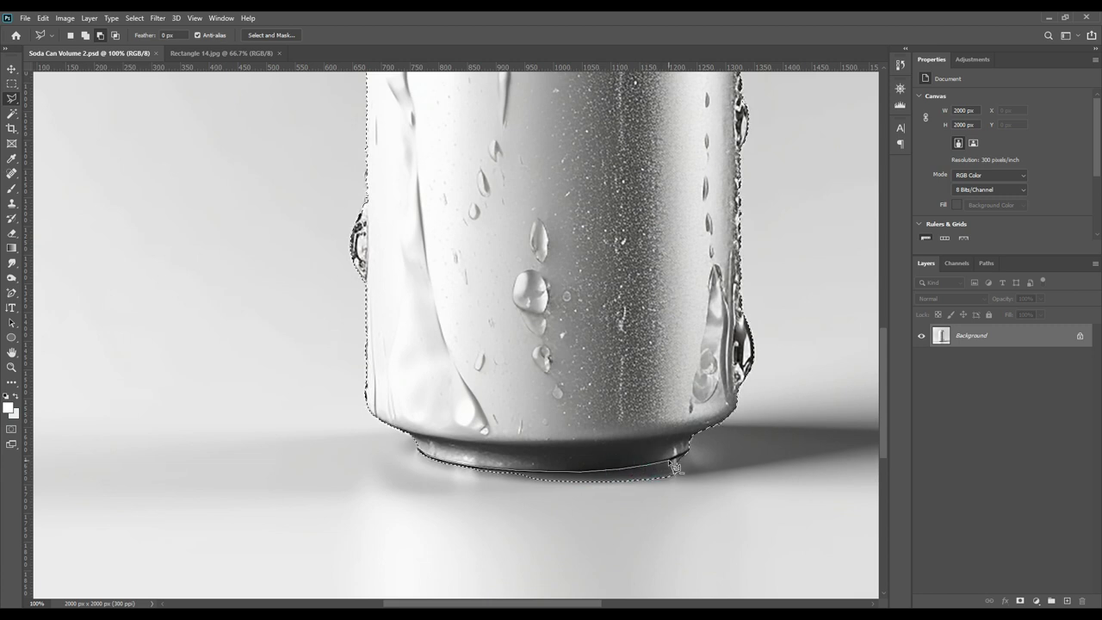
{"action": "left_click", "coordinate": [682, 454]}
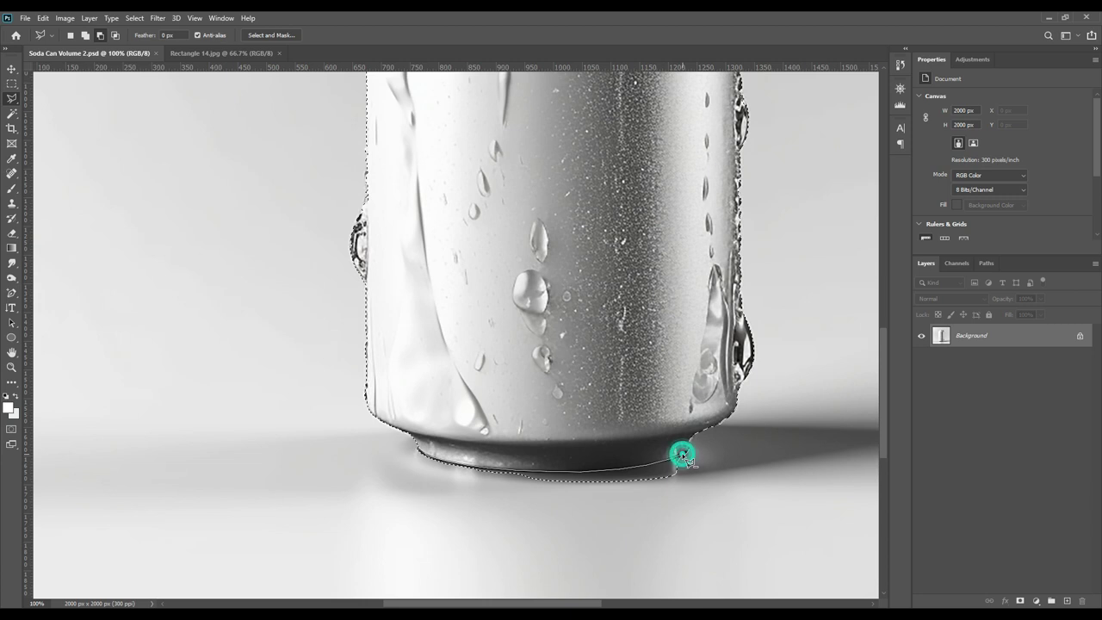
{"action": "left_click", "coordinate": [713, 449]}
{"action": "left_click", "coordinate": [732, 516]}
{"action": "left_click", "coordinate": [401, 525]}
{"action": "left_click", "coordinate": [362, 480]}
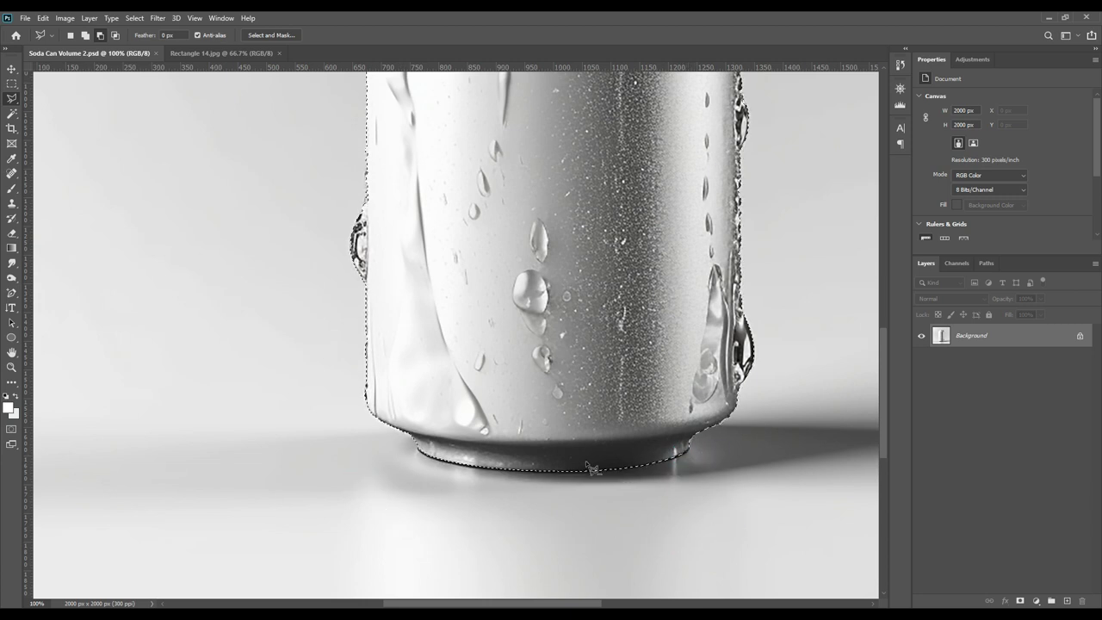
Add the missed parts of the can's top rim to the selection with the Polygonal Lasso
{"action": "left_click_drag", "start_coordinate": [590, 216], "coordinate": [527, 482]}
{"action": "left_click_drag", "start_coordinate": [546, 224], "coordinate": [534, 330]}
{"action": "left_click_drag", "start_coordinate": [523, 245], "coordinate": [555, 394]}
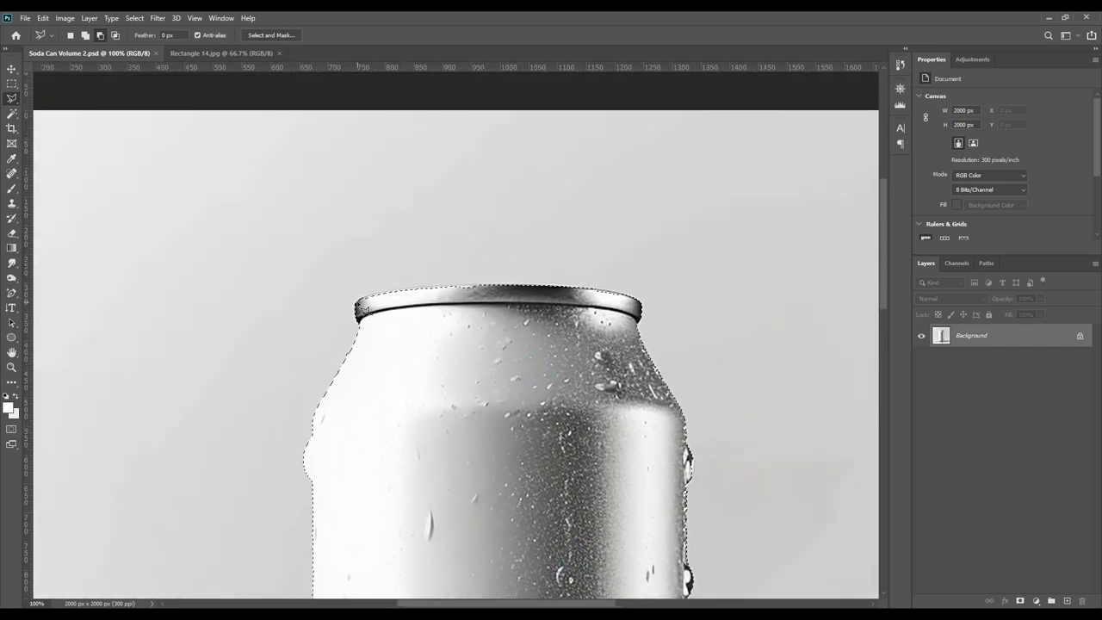
{"action": "key", "text": "shift"}
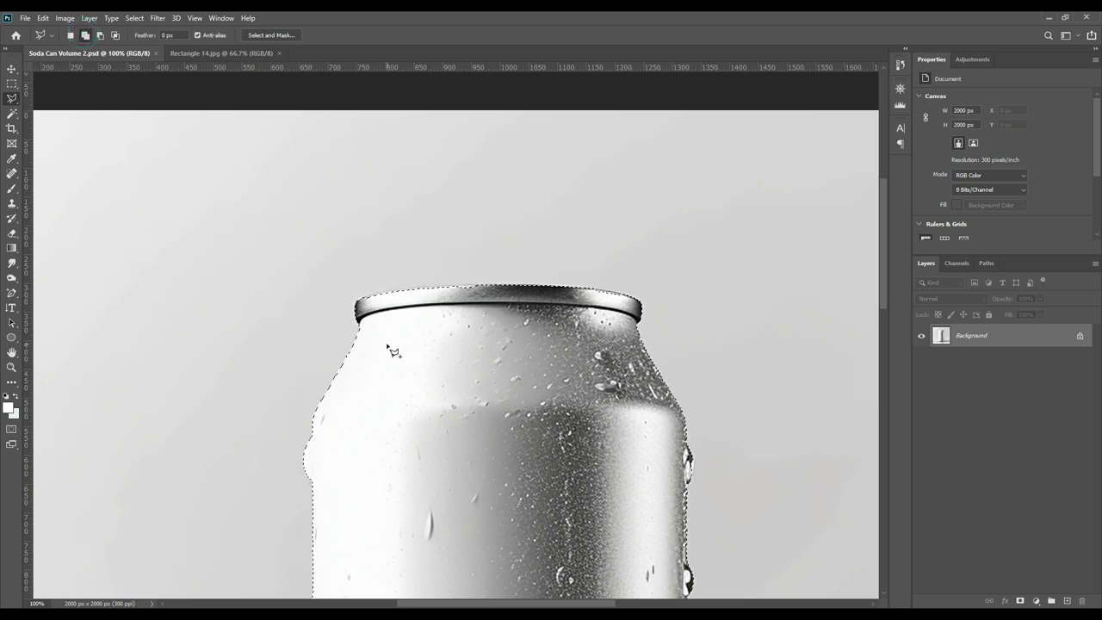
{"action": "left_click", "coordinate": [363, 295], "text": "shift"}
{"action": "left_click", "coordinate": [365, 313], "text": "shift"}
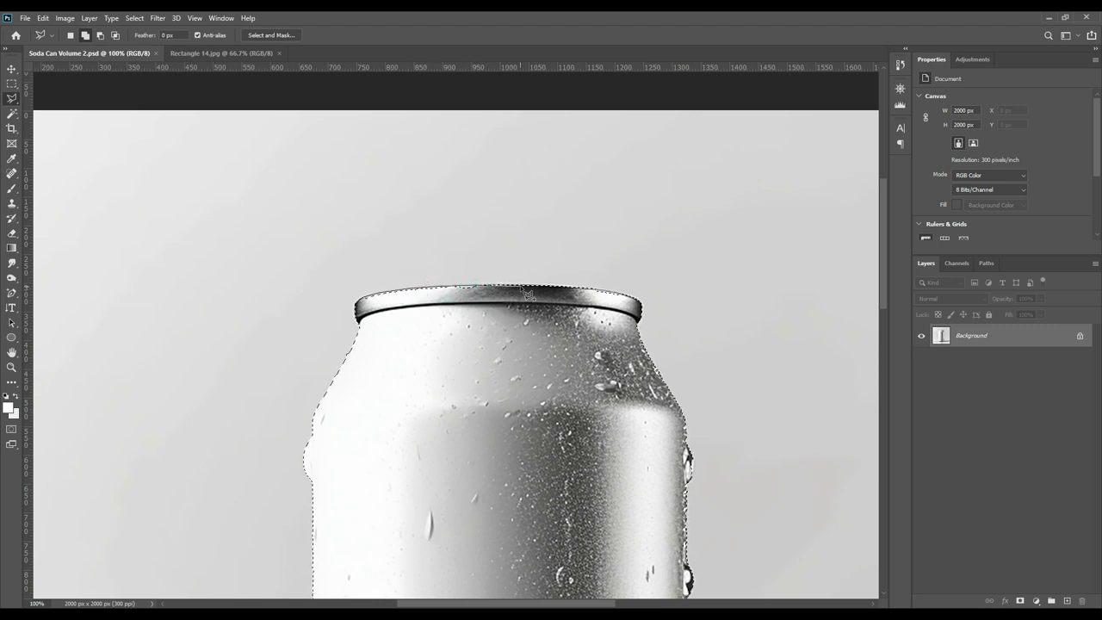
{"action": "left_click", "coordinate": [381, 332]}
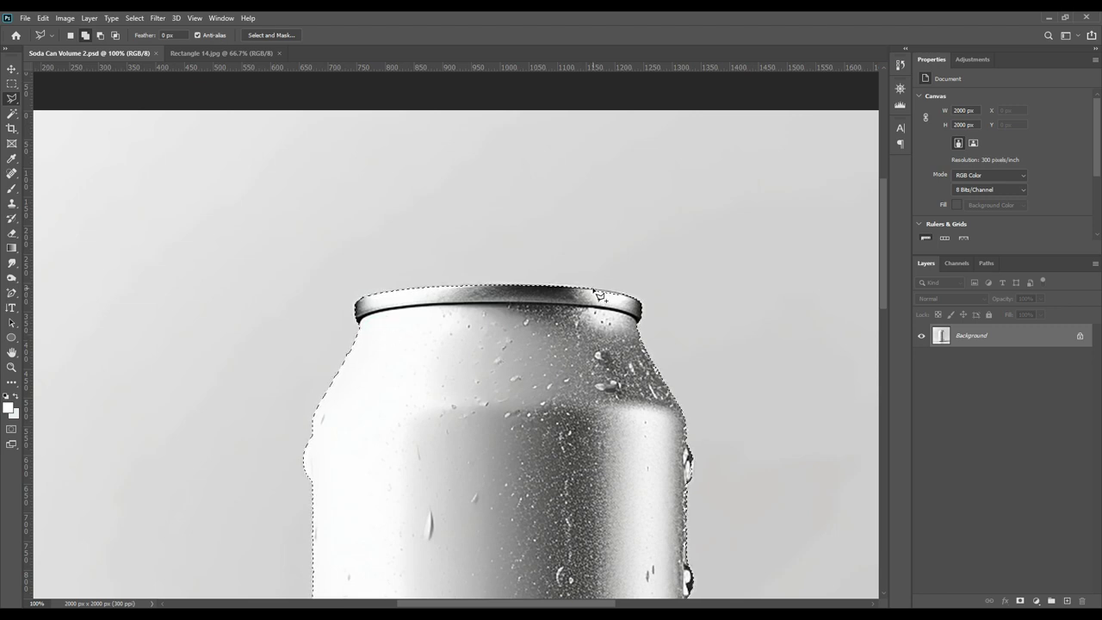
{"action": "left_click", "coordinate": [624, 297]}
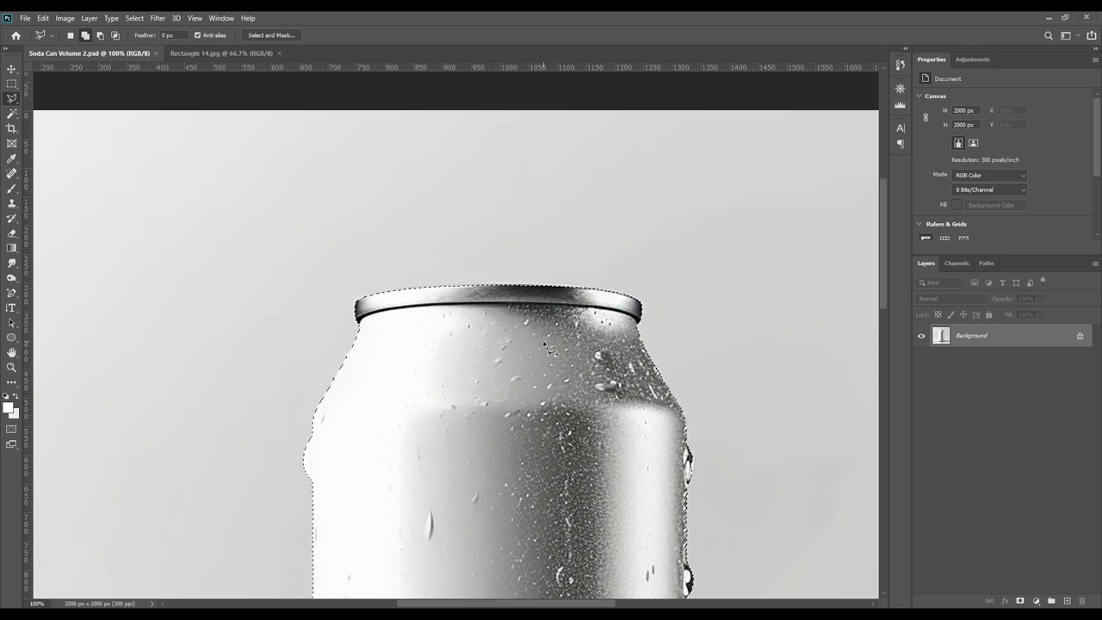
Copy the selected can from the Background layer onto its own new layer
{"action": "key", "text": "ctrl+0"}
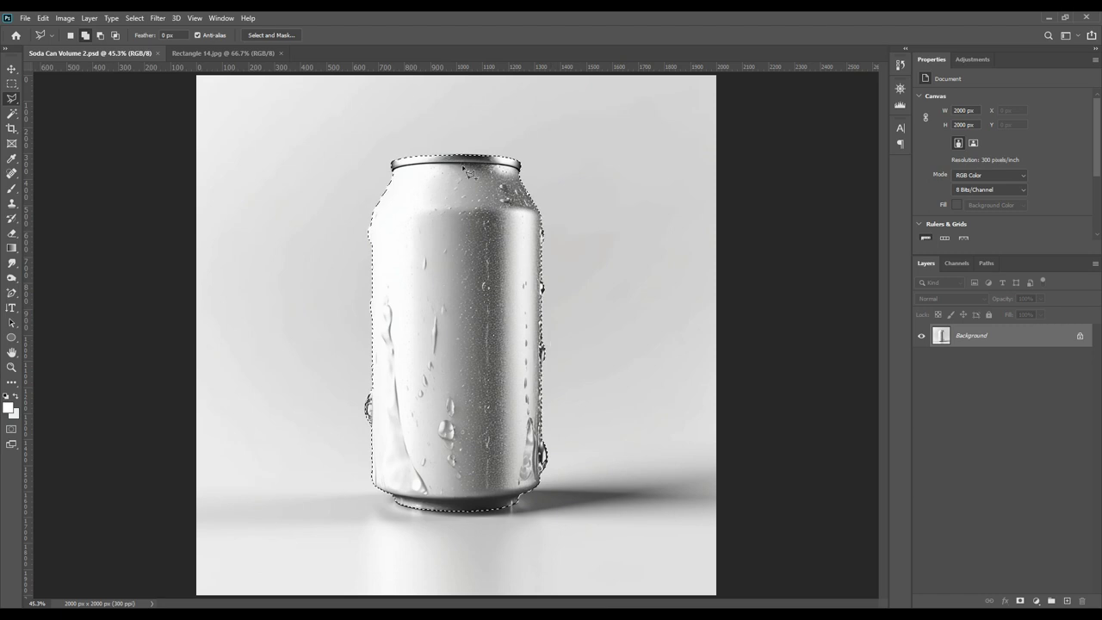
{"action": "left_click", "coordinate": [1002, 337]}
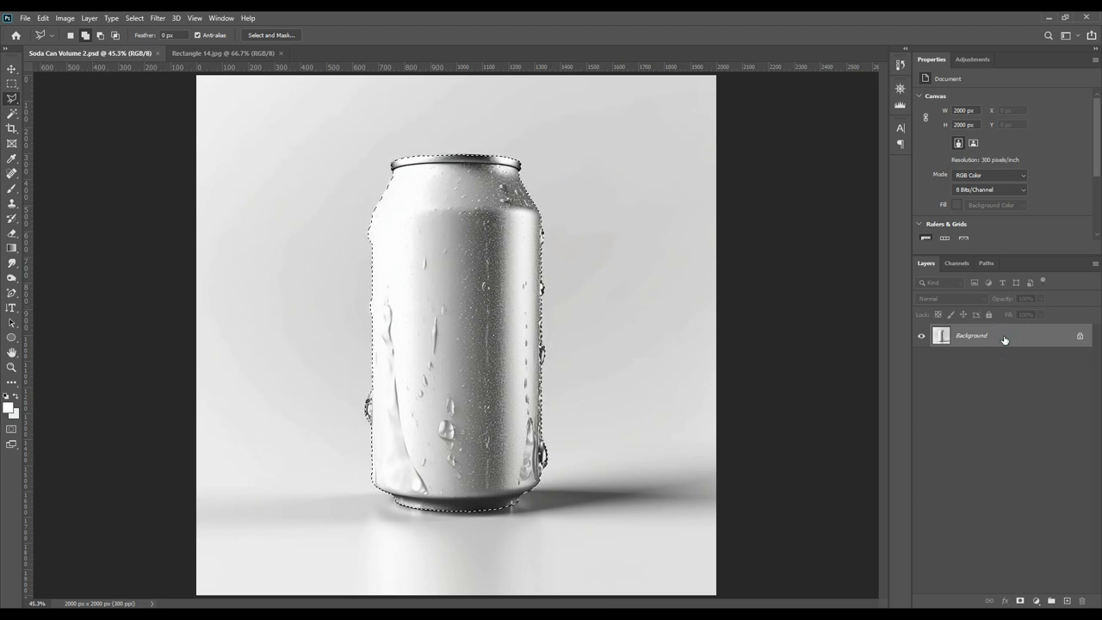
{"action": "key", "text": "ctrl+j"}
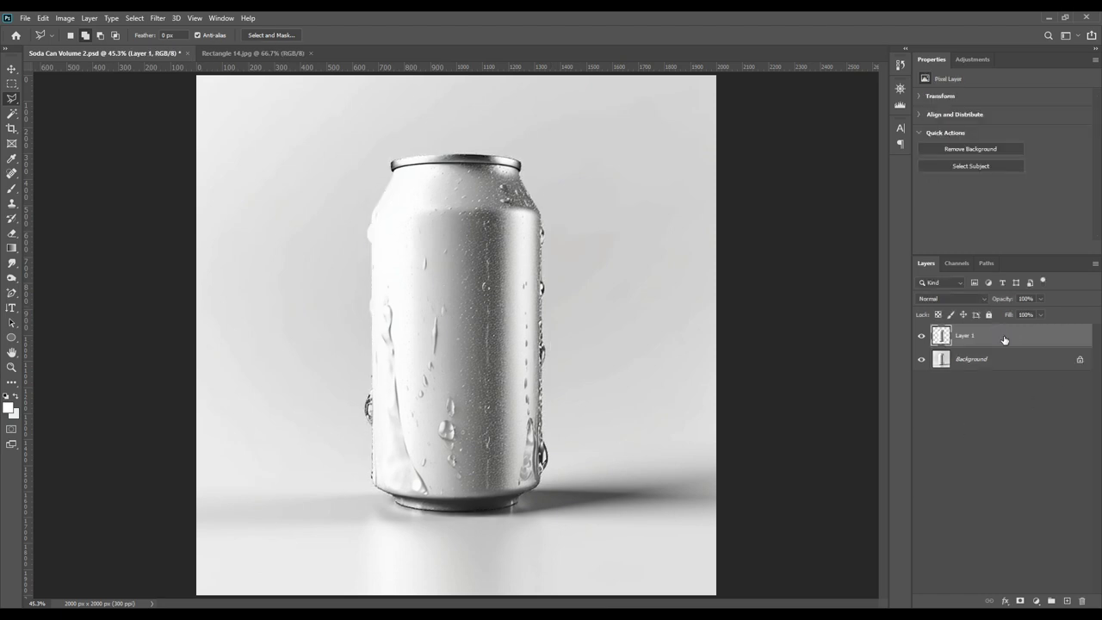
Toggle the Background layer's visibility to check the can cutout on its own
{"action": "left_click", "coordinate": [923, 360]}
{"action": "left_click", "coordinate": [934, 362]}
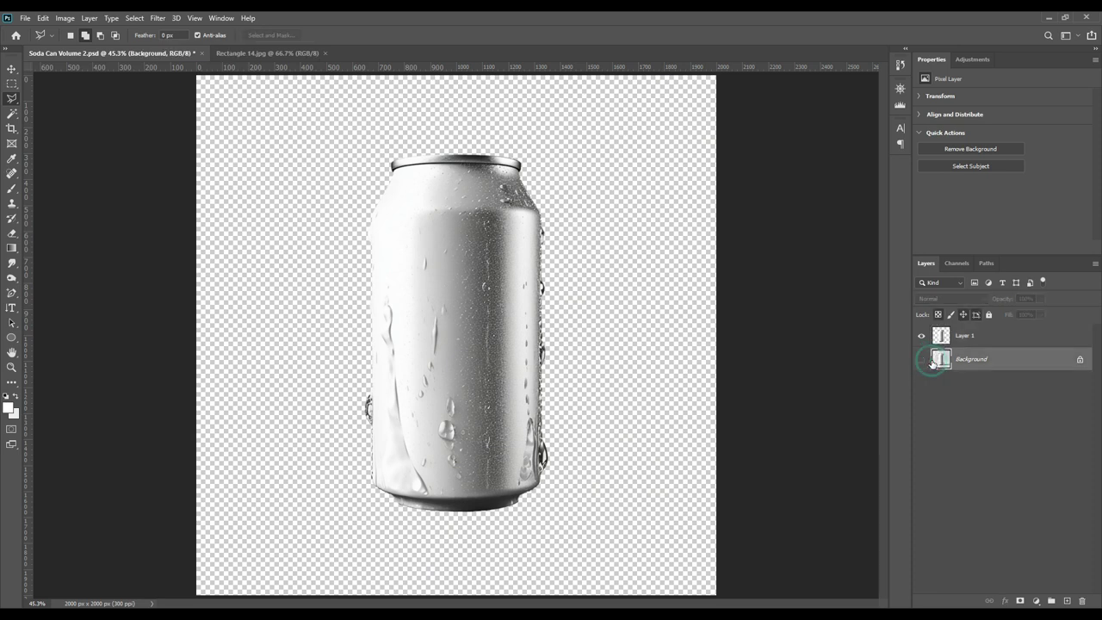
{"action": "left_click", "coordinate": [922, 360]}
{"action": "left_click", "coordinate": [922, 361]}
{"action": "left_click", "coordinate": [923, 361]}
Draw a closed Pen tool shape around the can's metal top rim, with its lower side running just beneath the rim
{"action": "left_click", "coordinate": [989, 340]}
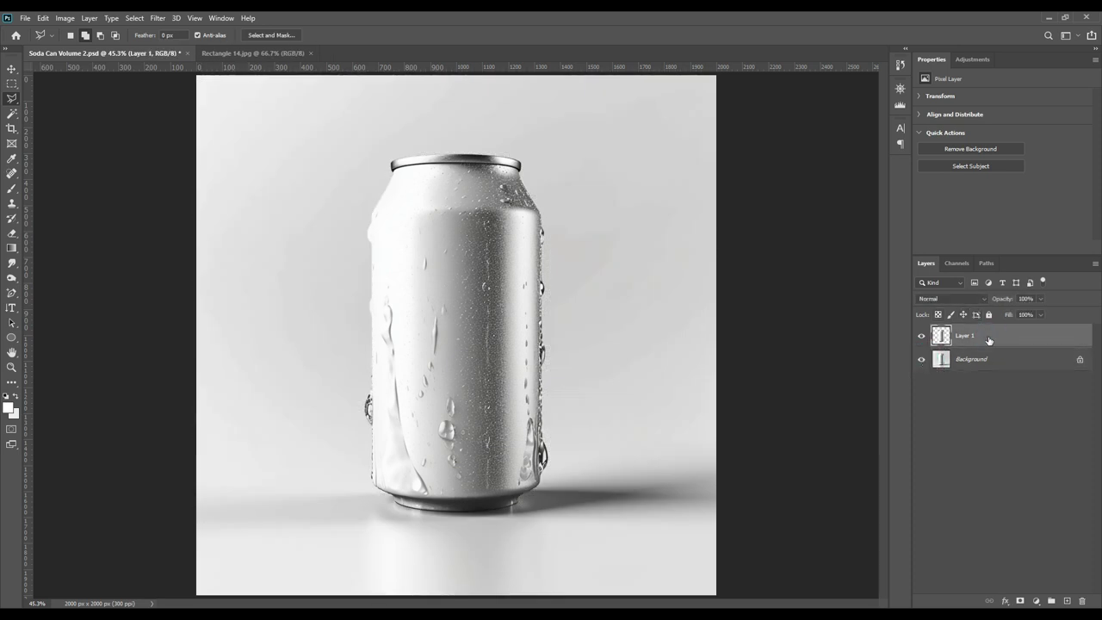
{"action": "left_click", "coordinate": [12, 293]}
{"action": "left_click", "coordinate": [38, 294]}
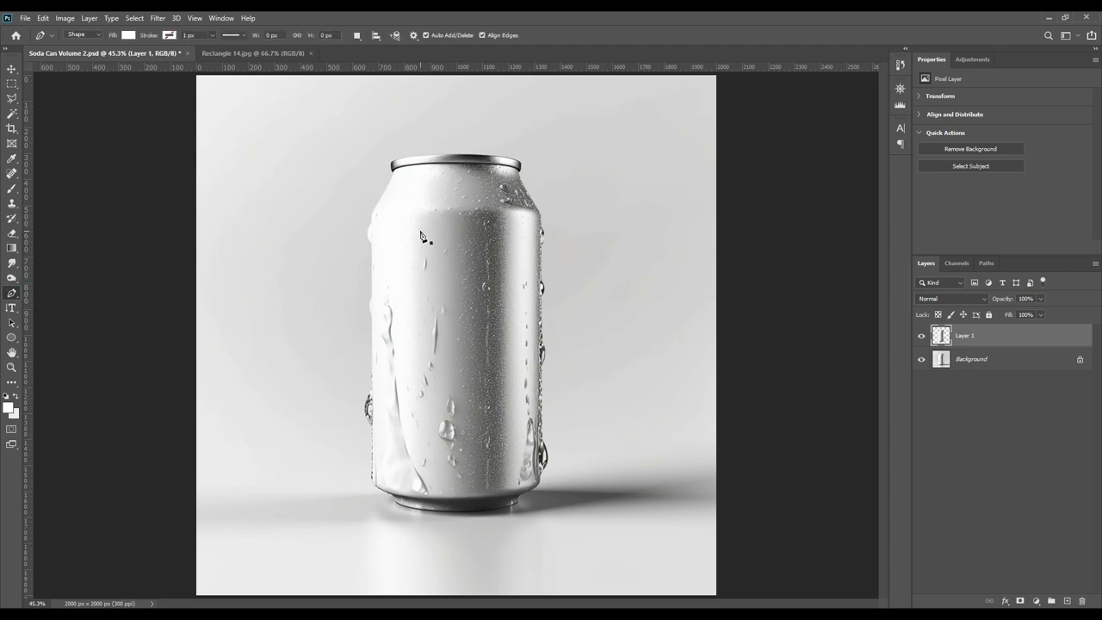
{"action": "key", "text": "ctrl+1"}
{"action": "left_click_drag", "start_coordinate": [419, 231], "coordinate": [440, 406]}
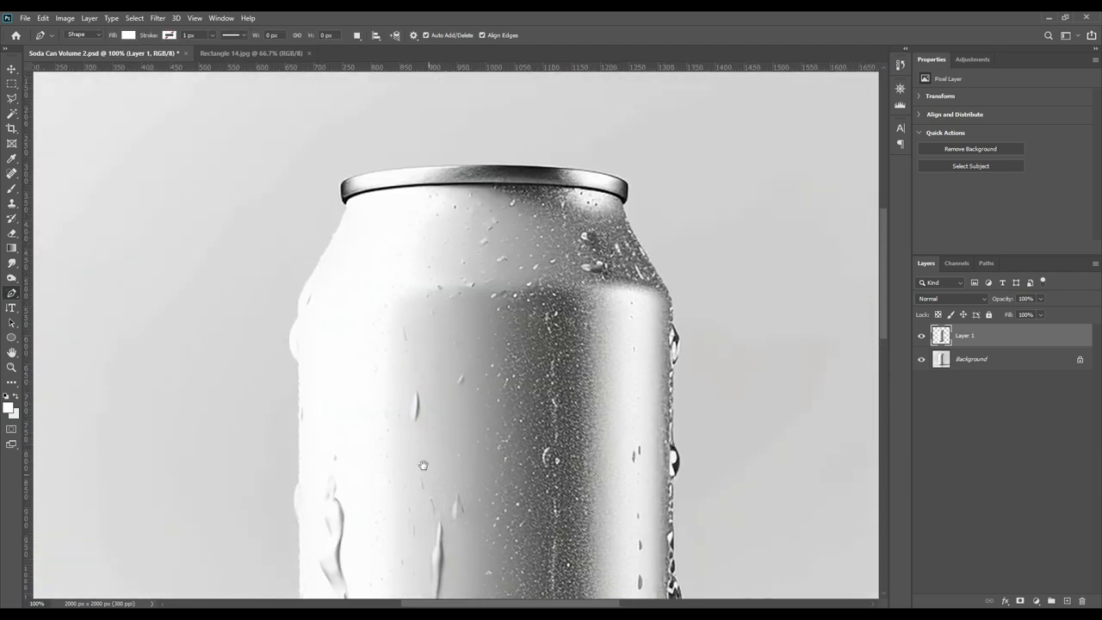
{"action": "left_click", "coordinate": [302, 205]}
{"action": "left_click", "coordinate": [345, 205]}
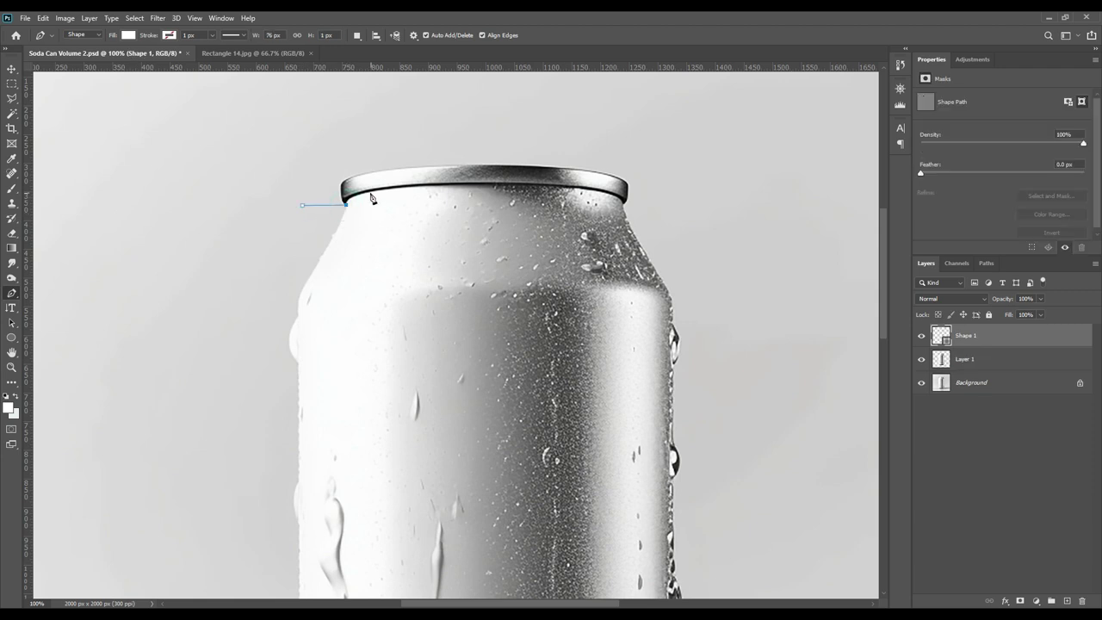
{"action": "left_click", "coordinate": [366, 192]}
{"action": "left_click", "coordinate": [617, 195]}
{"action": "left_click_drag", "start_coordinate": [677, 213], "coordinate": [663, 152]}
{"action": "left_click", "coordinate": [359, 103]}
{"action": "left_click", "coordinate": [302, 205]}
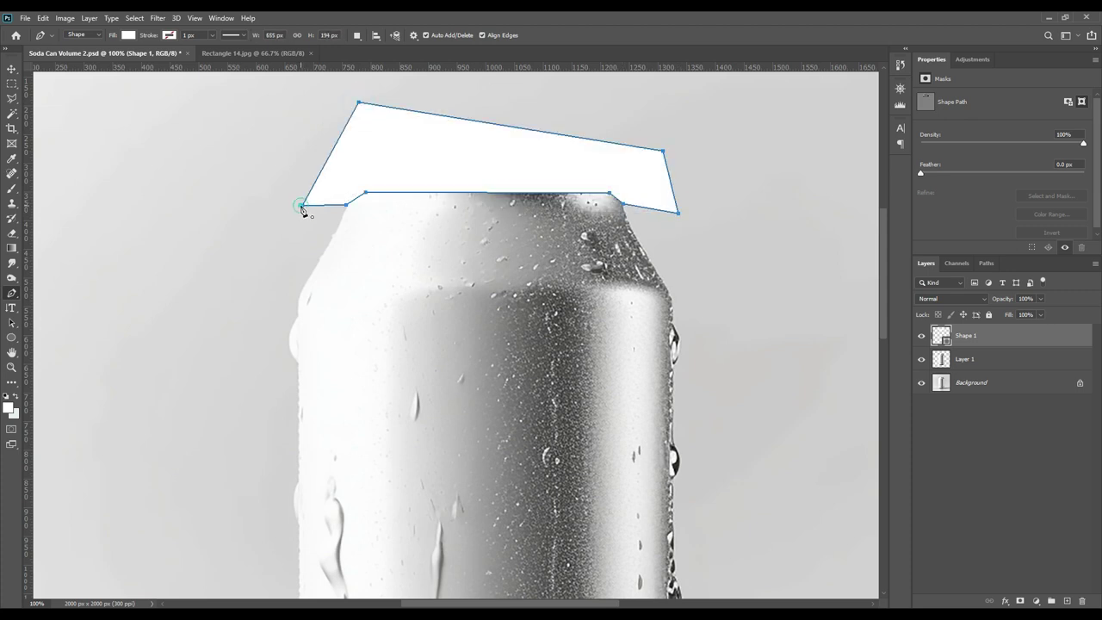
Set the shape's opacity to 0% and add anchor points to curve its lower side along the rim's bottom edge
{"action": "key", "text": "0"}
{"action": "key", "text": "0"}
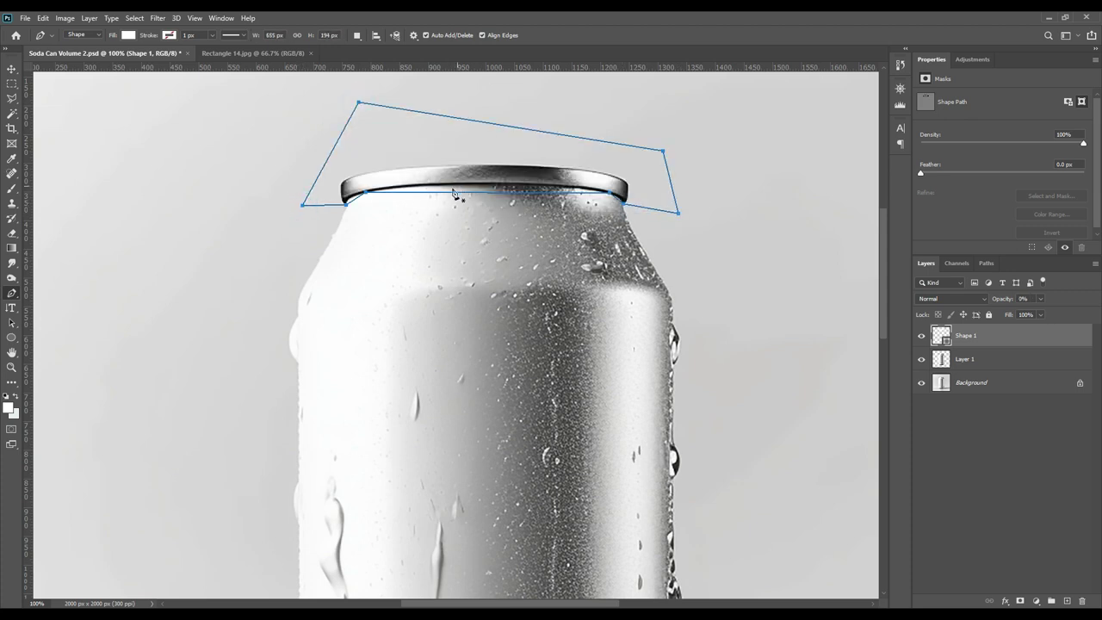
{"action": "left_click", "coordinate": [12, 293]}
{"action": "left_click", "coordinate": [67, 326]}
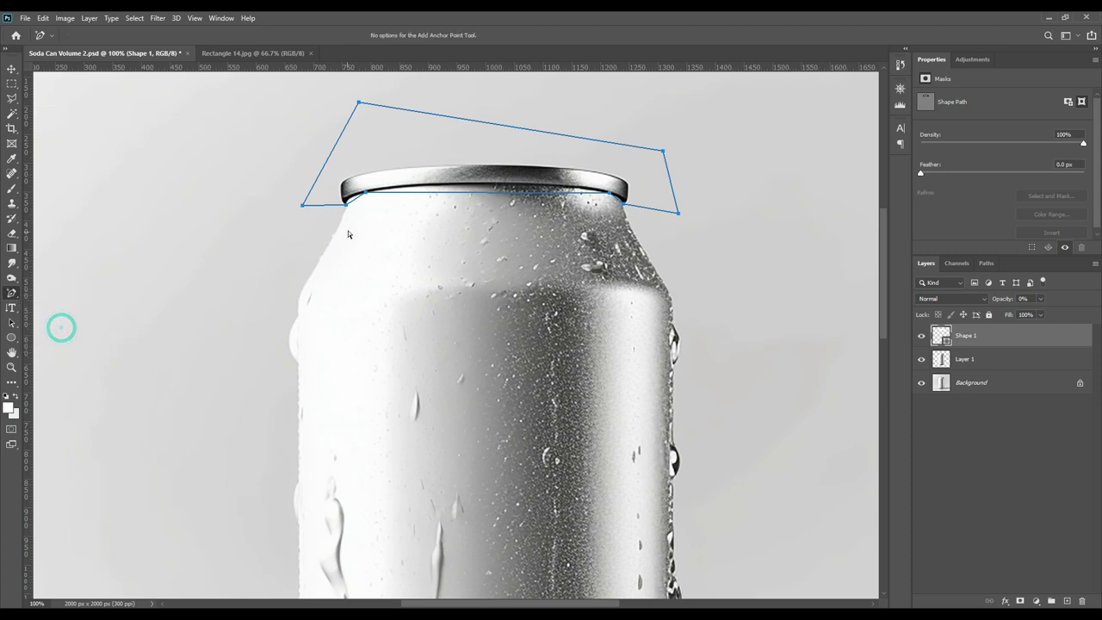
{"action": "left_click", "coordinate": [357, 204]}
{"action": "left_click", "coordinate": [488, 192]}
{"action": "left_click_drag", "start_coordinate": [487, 192], "coordinate": [488, 183]}
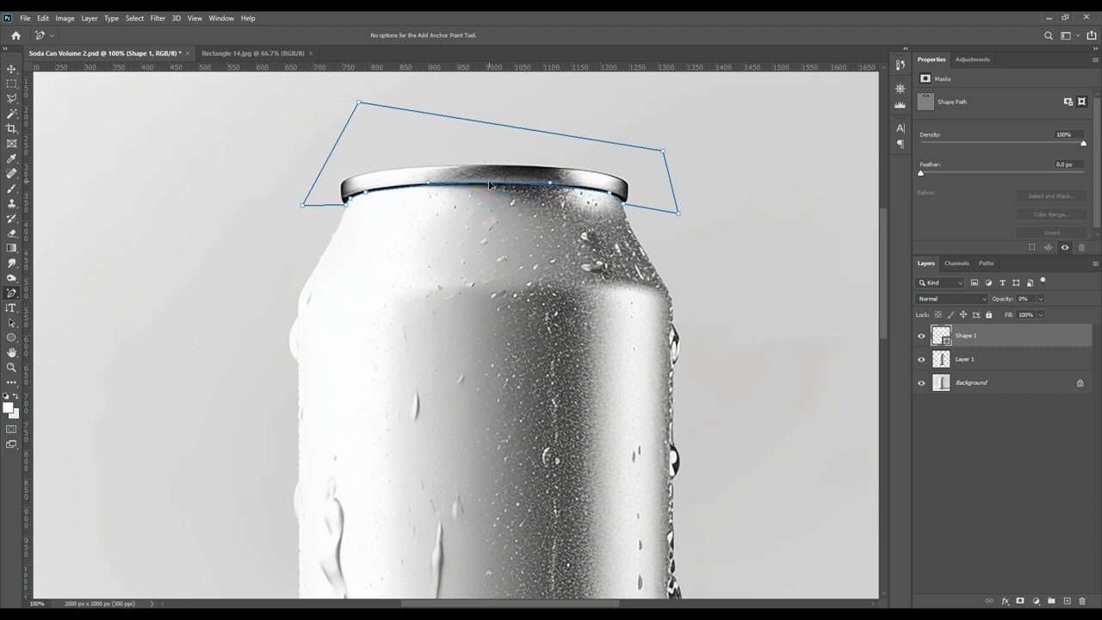
{"action": "left_click", "coordinate": [619, 203]}
Convert the rim path into a selection and copy that area of Layer 1 onto a new layer
{"action": "right_click", "coordinate": [544, 153]}
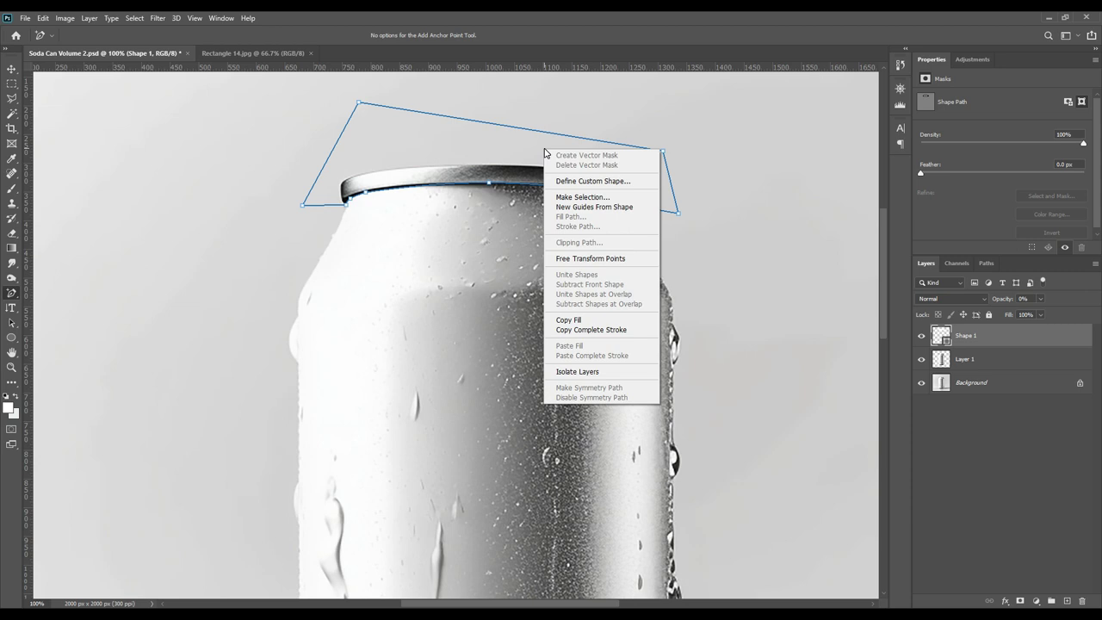
{"action": "left_click", "coordinate": [594, 200]}
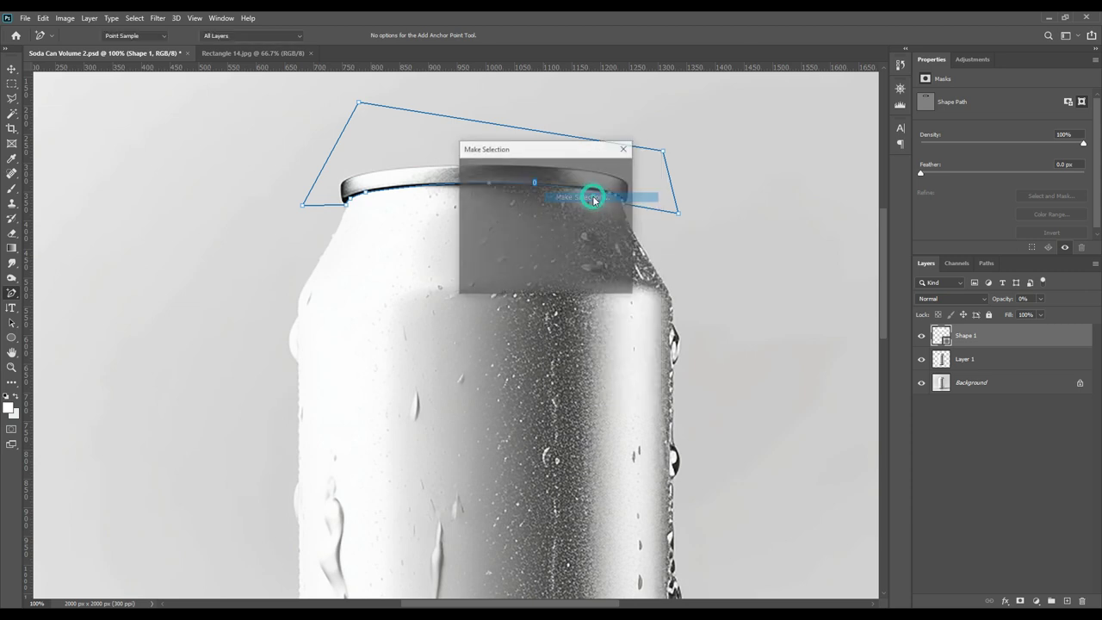
{"action": "left_click", "coordinate": [605, 177]}
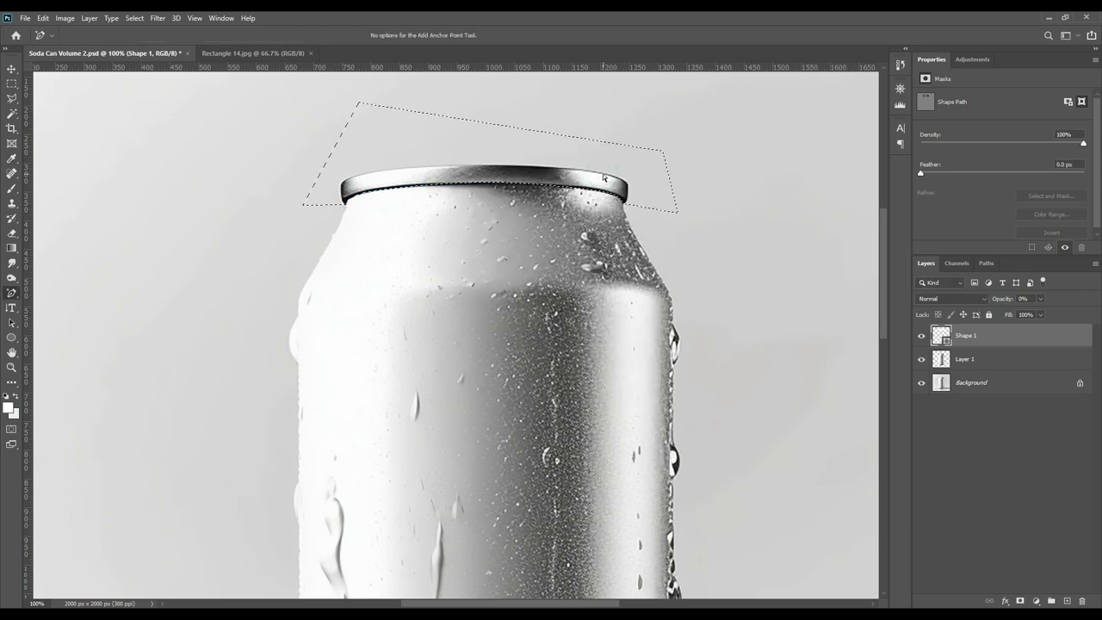
{"action": "left_click", "coordinate": [982, 360]}
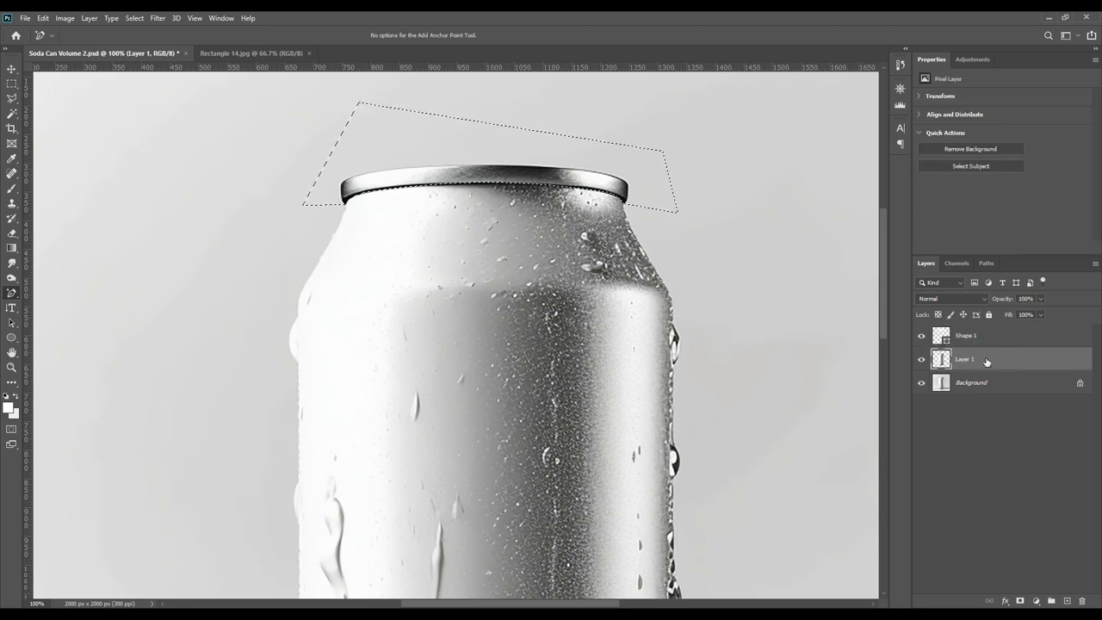
{"action": "key", "text": "ctrl+j"}
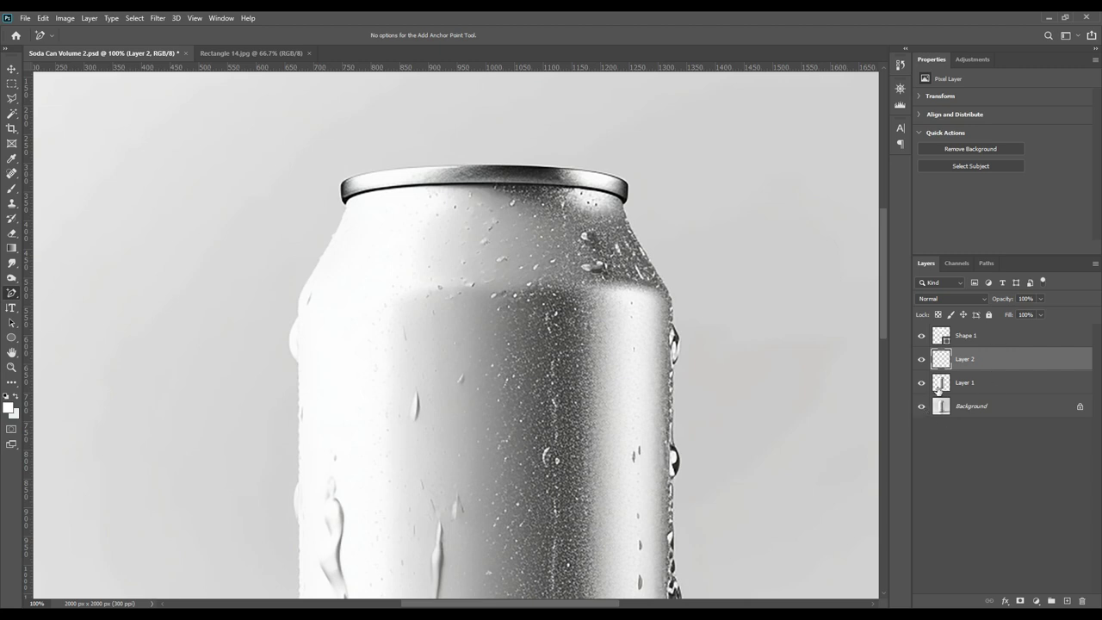
Delete the Shape 1 layer
{"action": "left_click", "coordinate": [977, 335]}
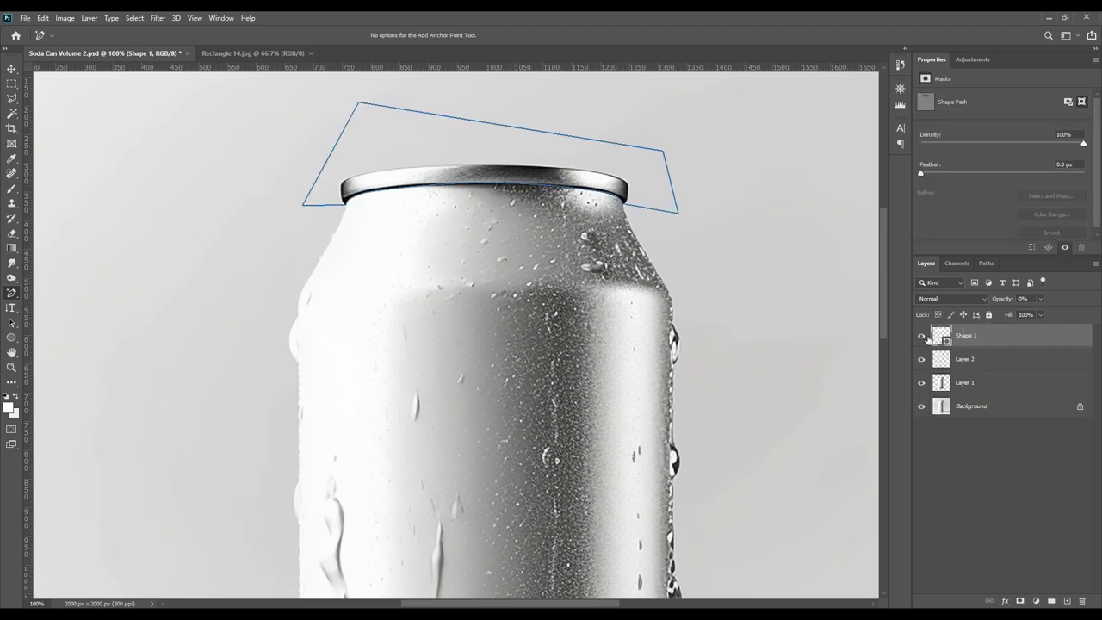
{"action": "left_click", "coordinate": [1082, 601]}
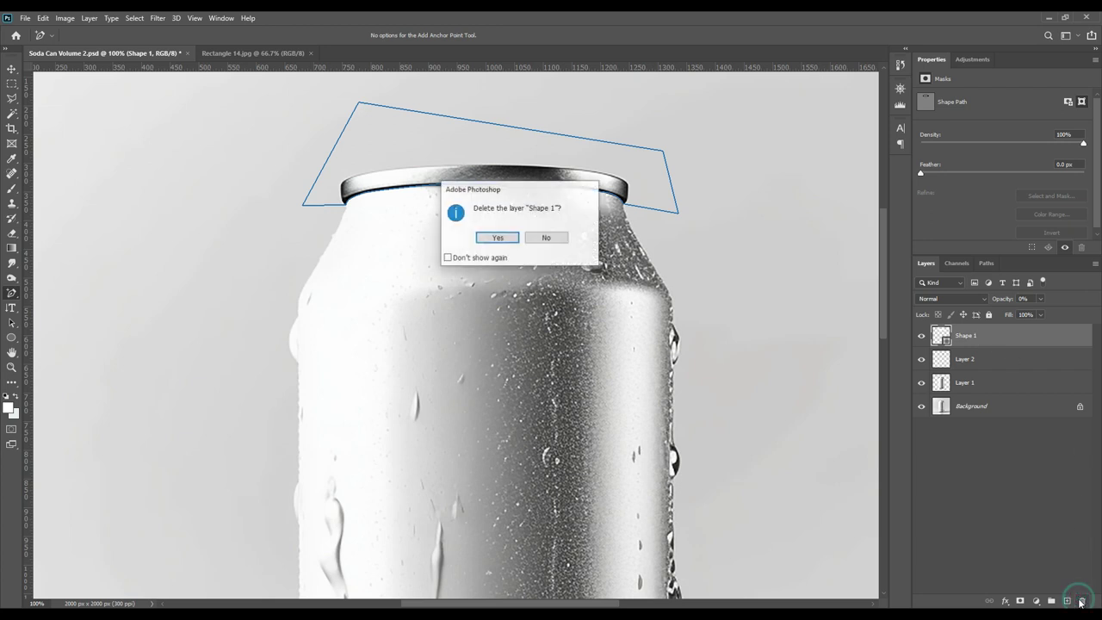
{"action": "left_click", "coordinate": [498, 238]}
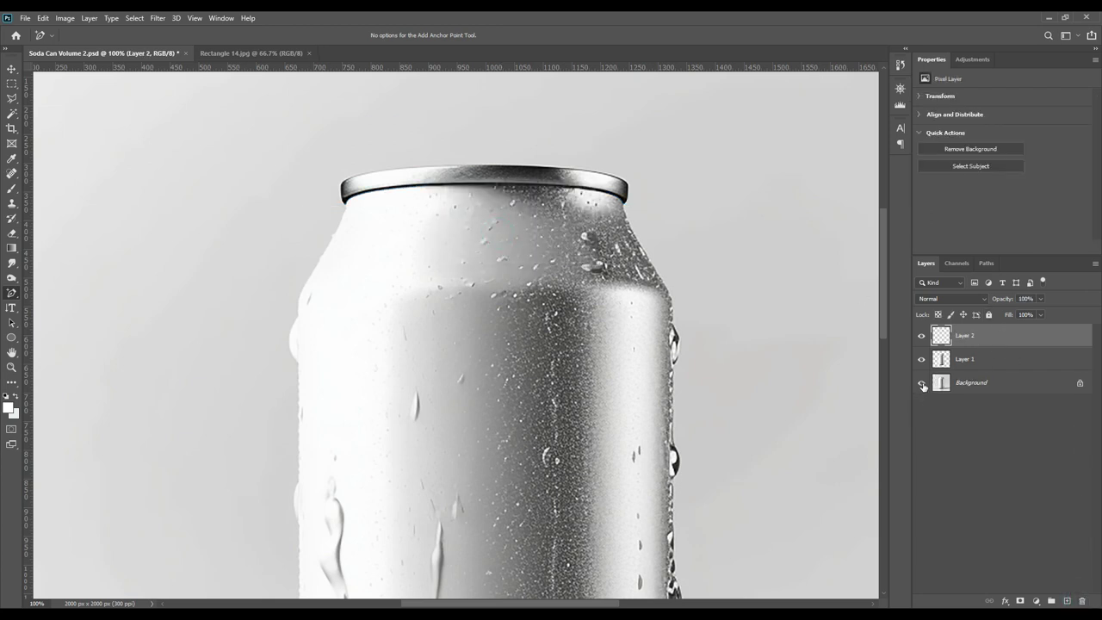
Erase the rim area from Layer 1 using Layer 2's outline as the selection, with Layer 2 and the Background hidden
{"action": "left_click", "coordinate": [941, 338], "text": "ctrl"}
{"action": "left_click", "coordinate": [976, 359]}
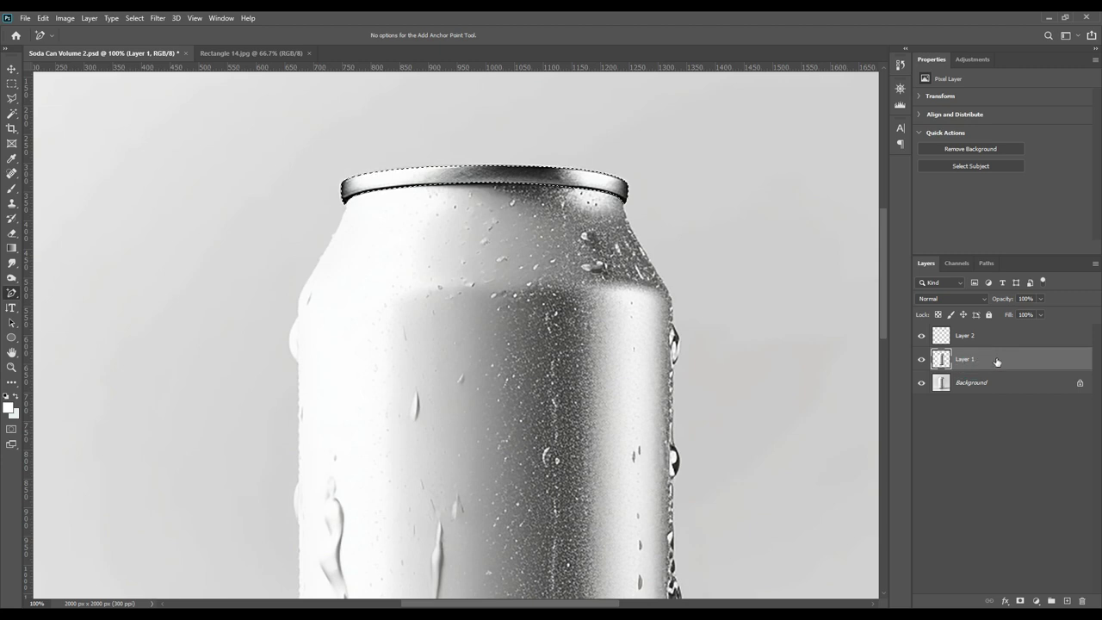
{"action": "left_click", "coordinate": [922, 335]}
{"action": "left_click", "coordinate": [923, 383]}
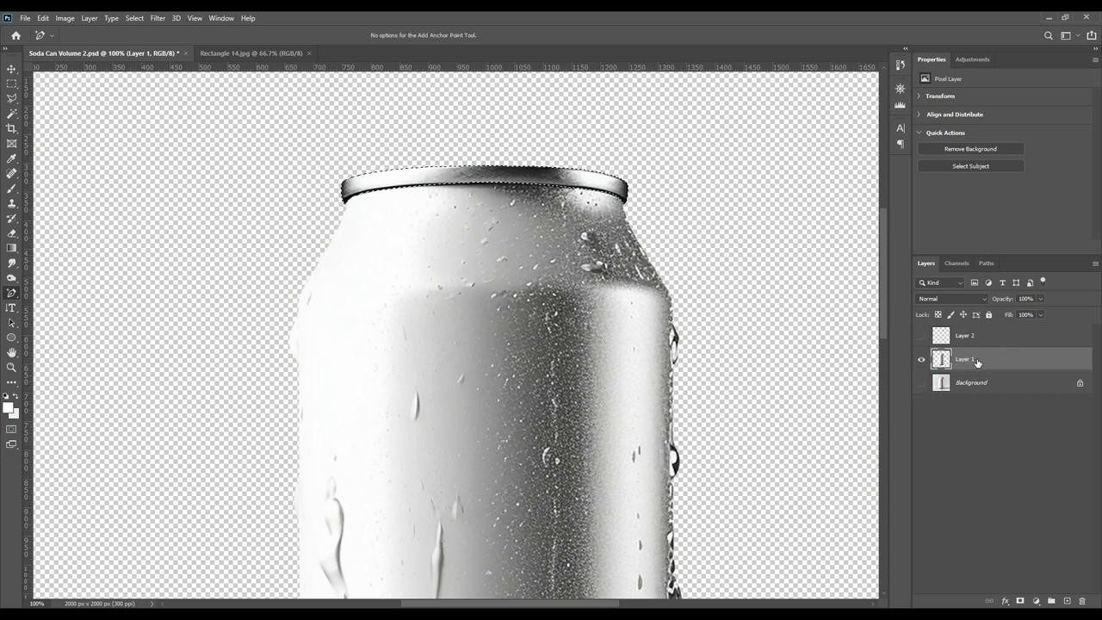
{"action": "key", "text": "Delete"}
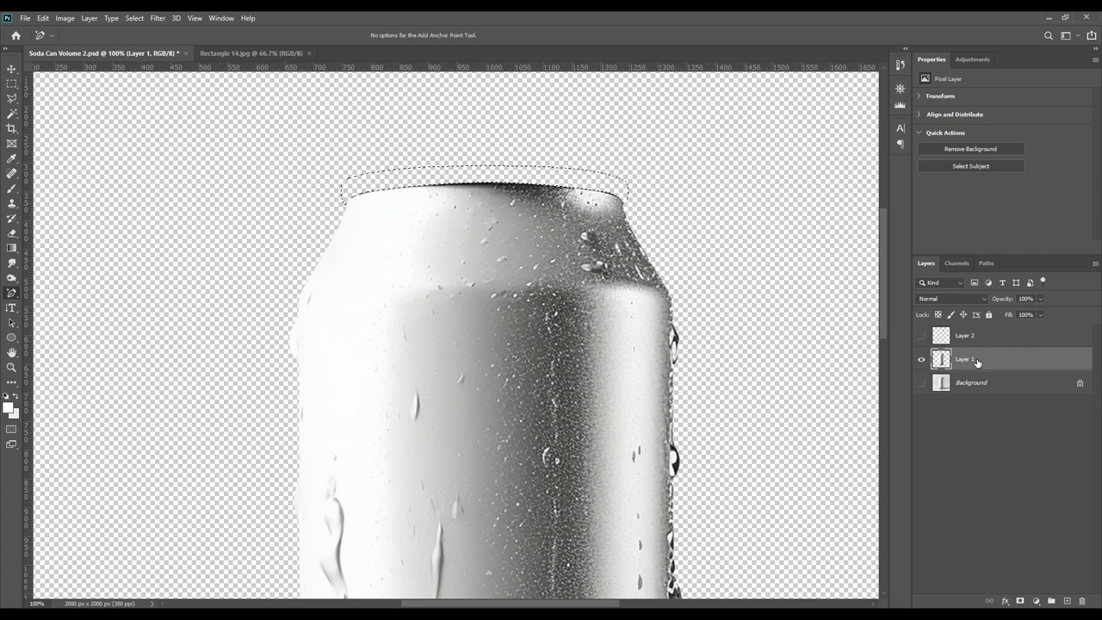
{"action": "key", "text": "ctrl+d"}
{"action": "left_click", "coordinate": [11, 83]}
{"action": "left_click_drag", "start_coordinate": [267, 115], "coordinate": [687, 180]}
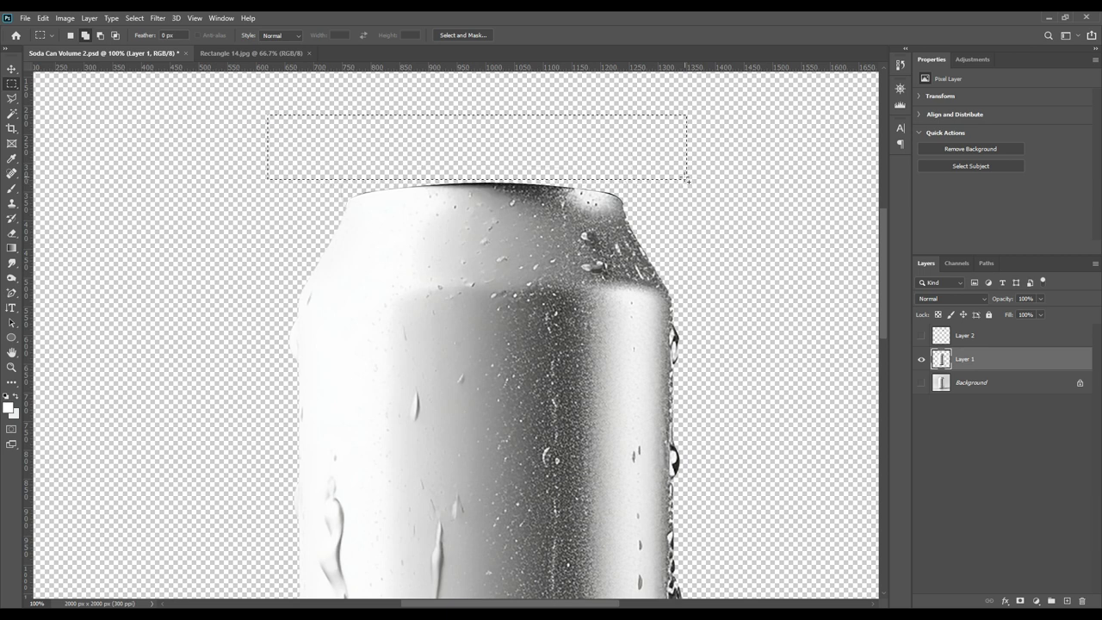
{"action": "key", "text": "ctrl+d"}
Check the rim and body separation by toggling Layer 2 and Layer 1, leaving them and the Background visible
{"action": "left_click", "coordinate": [920, 337]}
{"action": "left_click", "coordinate": [920, 337]}
{"action": "left_click", "coordinate": [920, 336]}
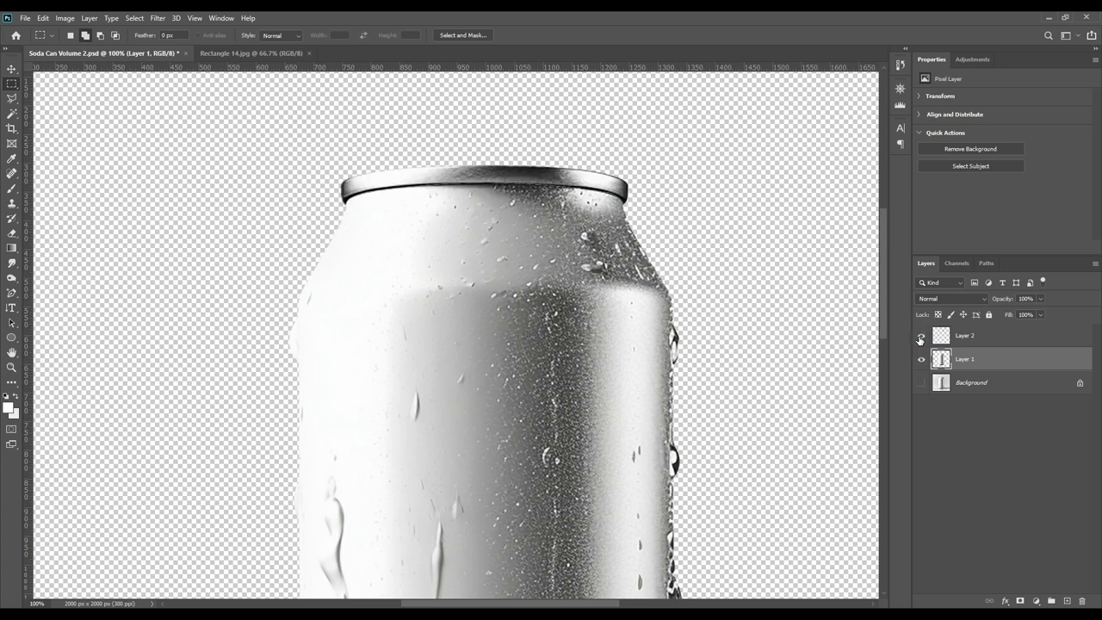
{"action": "left_click", "coordinate": [921, 360]}
{"action": "left_click", "coordinate": [922, 360]}
{"action": "left_click", "coordinate": [921, 382]}
{"action": "left_click", "coordinate": [959, 382]}
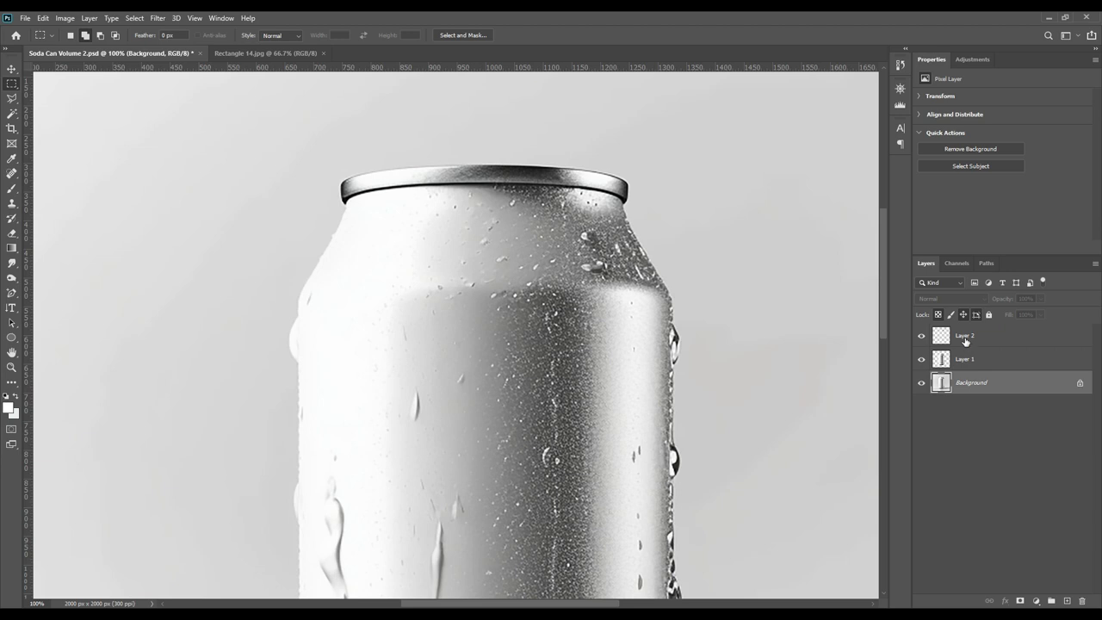
Rename Layer 2 as Lid and Layer 1 as Can
{"action": "double_click", "coordinate": [965, 335]}
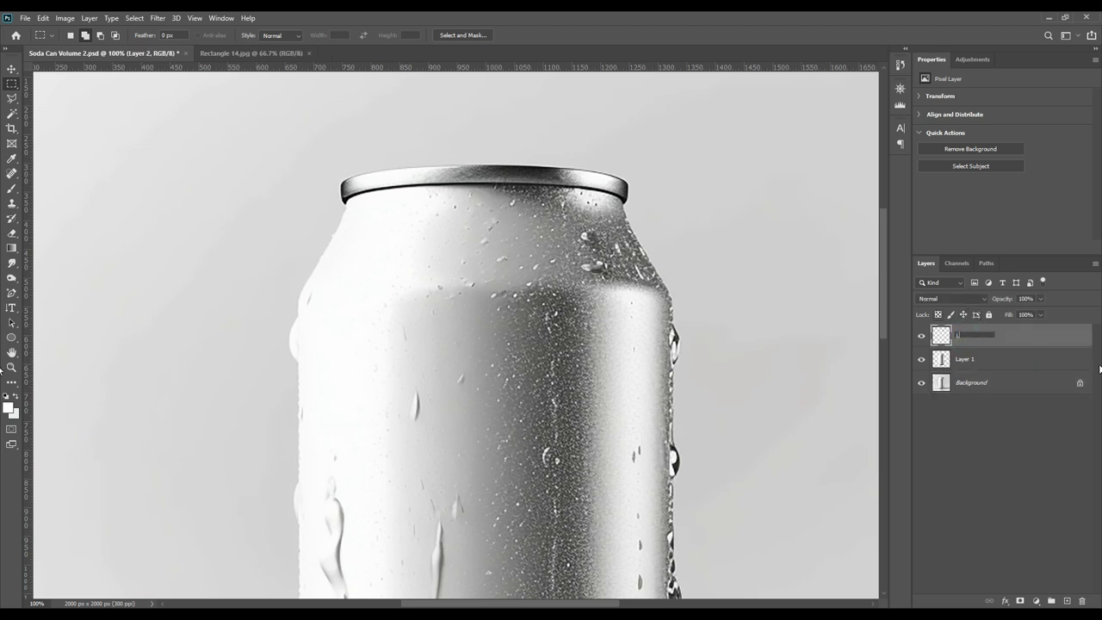
{"action": "type", "text": "Lid"}
{"action": "key", "text": "Return"}
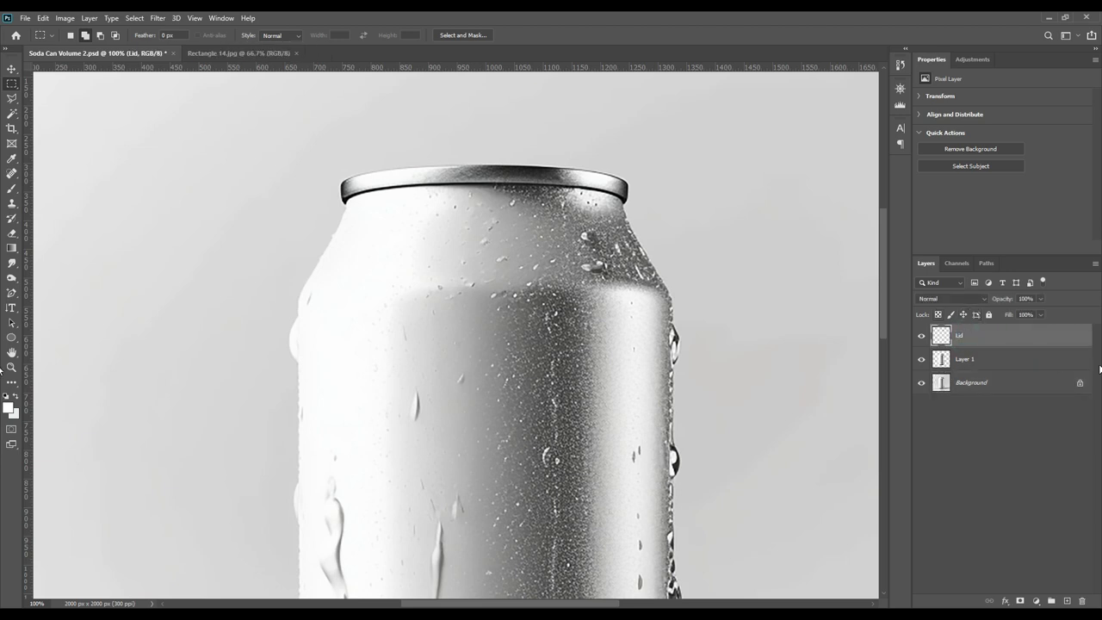
{"action": "left_click", "coordinate": [975, 359]}
{"action": "double_click", "coordinate": [964, 359]}
{"action": "type", "text": "Can"}
{"action": "key", "text": "Return"}
Bring the label artwork from Rectangle 14.jpg into the soda can document, directly above the Can layer
{"action": "key", "text": "ctrl+0"}
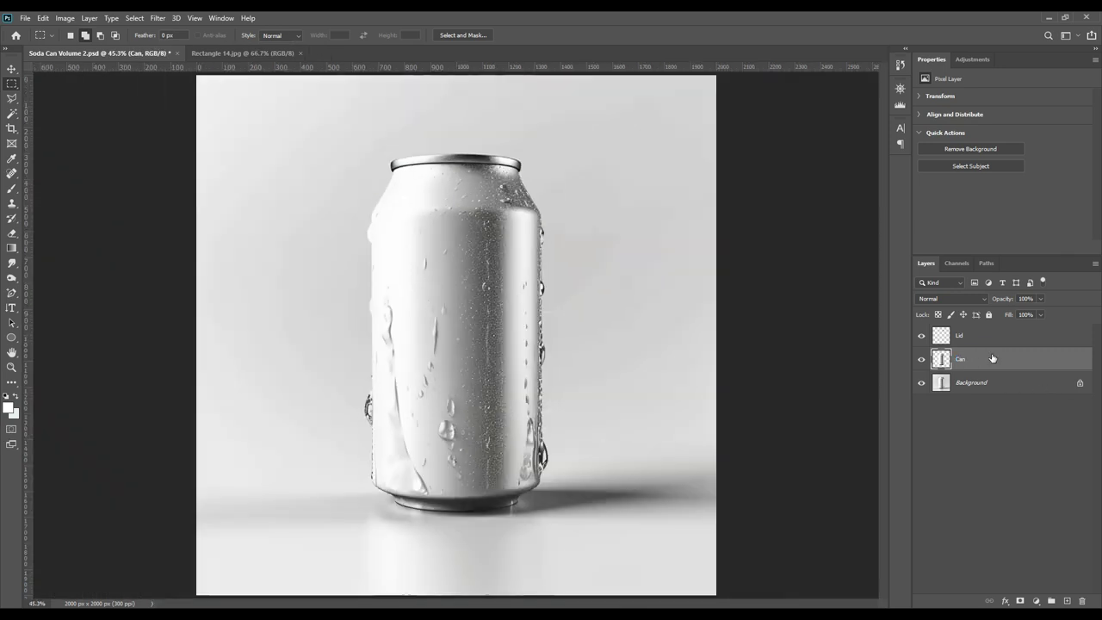
{"action": "left_click", "coordinate": [11, 69]}
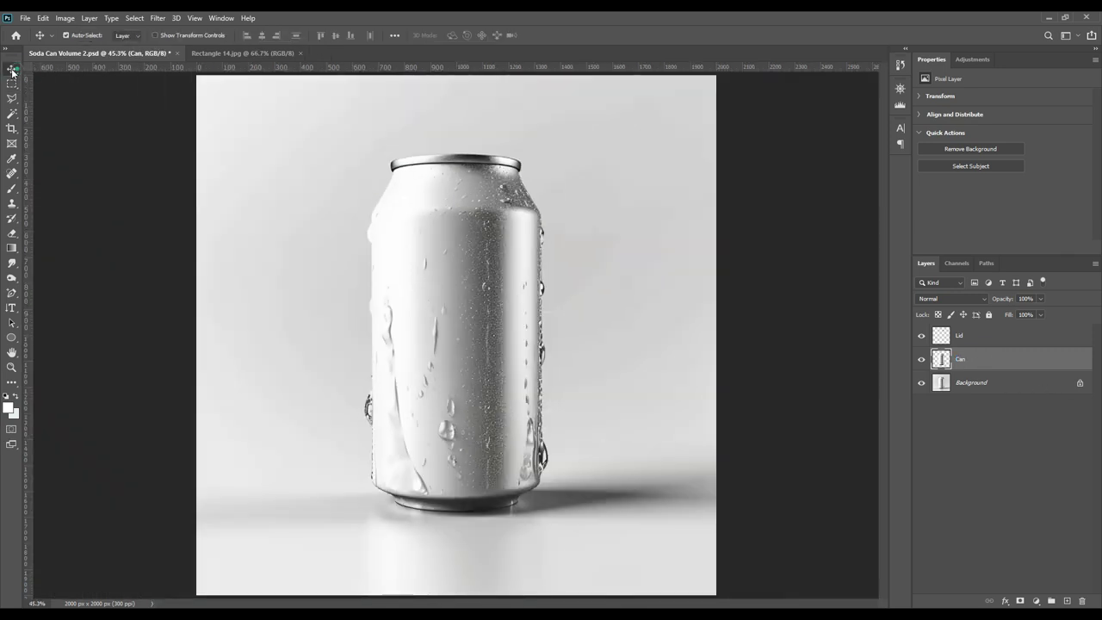
{"action": "left_click", "coordinate": [207, 53]}
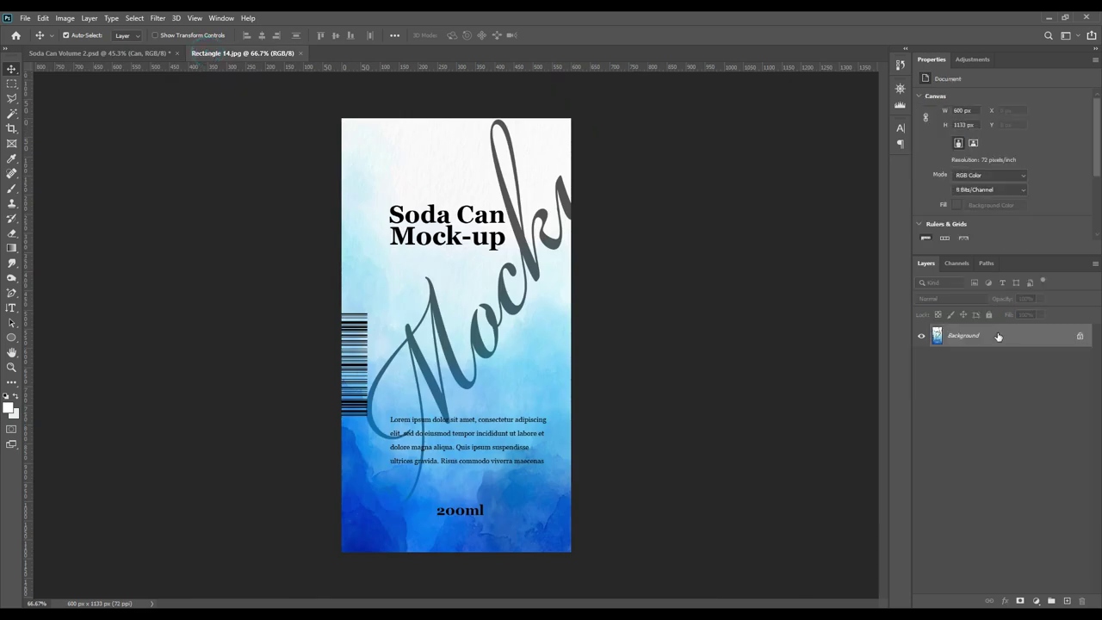
{"action": "left_click_drag", "start_coordinate": [996, 338], "coordinate": [430, 279]}
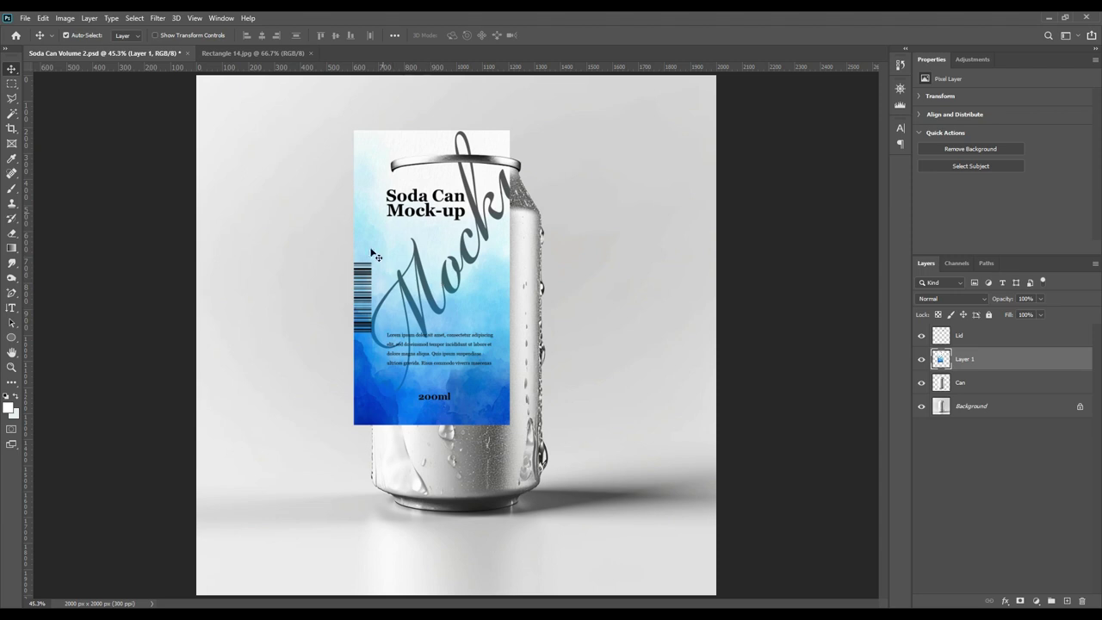
Convert the label artwork layer into a Smart Object
{"action": "double_click", "coordinate": [974, 360]}
{"action": "right_click", "coordinate": [974, 361]}
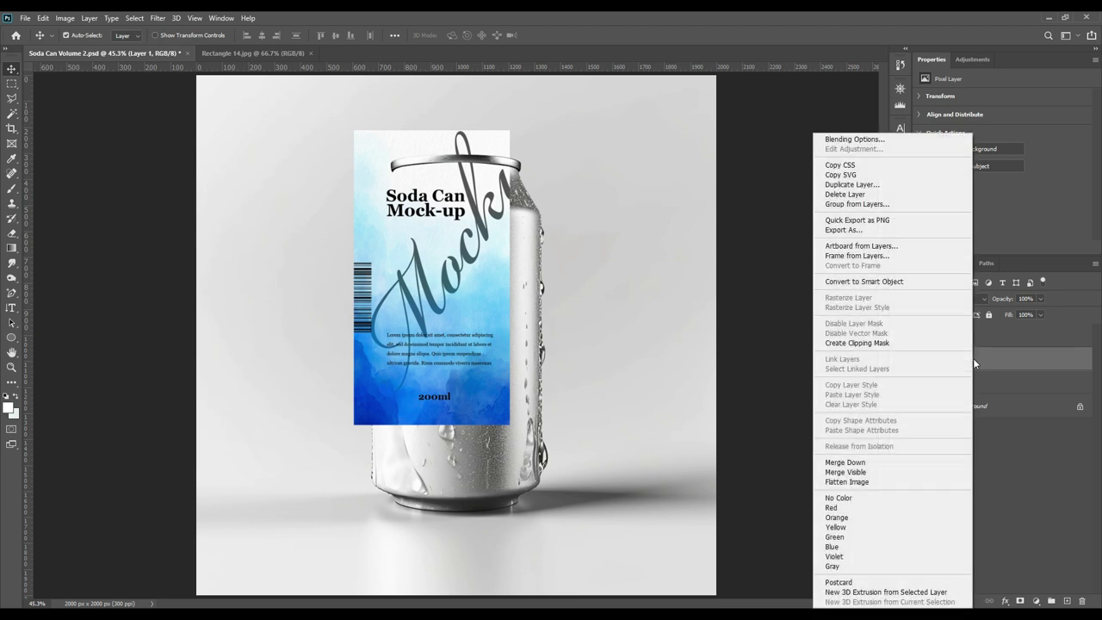
{"action": "left_click", "coordinate": [877, 285]}
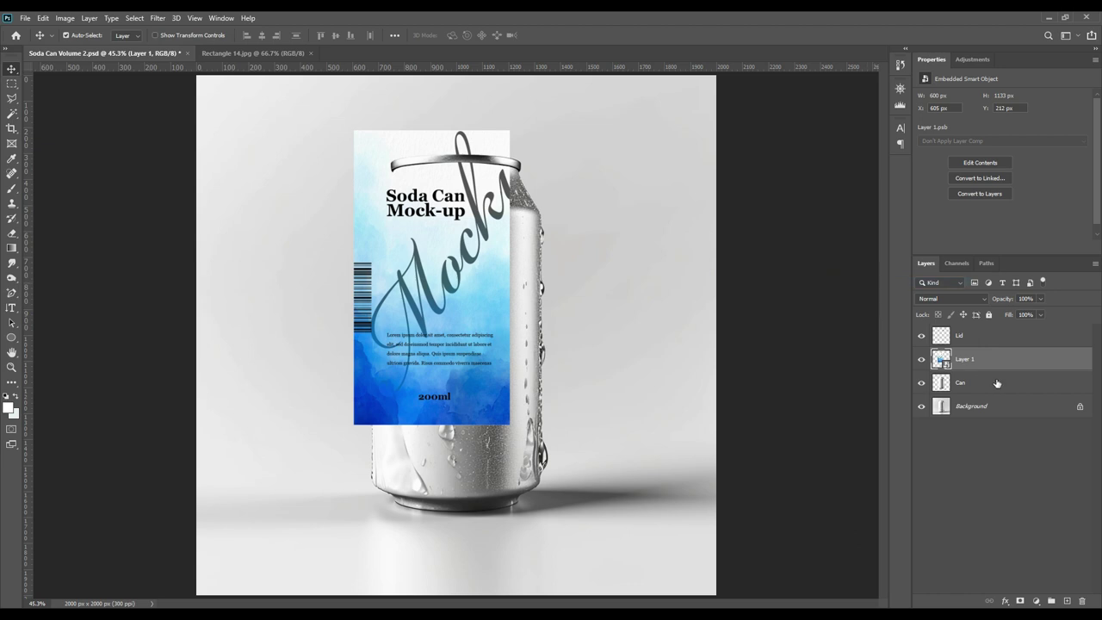
Lower the label's opacity to 30% and scale it over the can to about 117% width and 121% height
{"action": "left_click_drag", "start_coordinate": [1003, 301], "coordinate": [996, 306]}
{"action": "key", "text": "ctrl+t"}
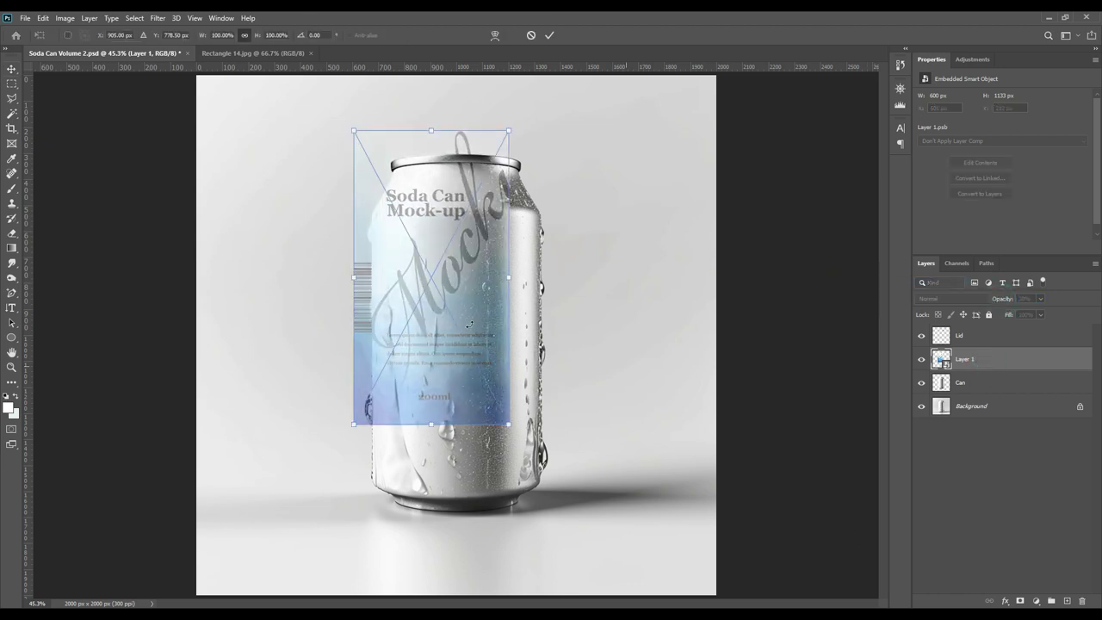
{"action": "left_click_drag", "start_coordinate": [436, 252], "coordinate": [464, 286]}
{"action": "left_click_drag", "start_coordinate": [521, 454], "coordinate": [557, 514]}
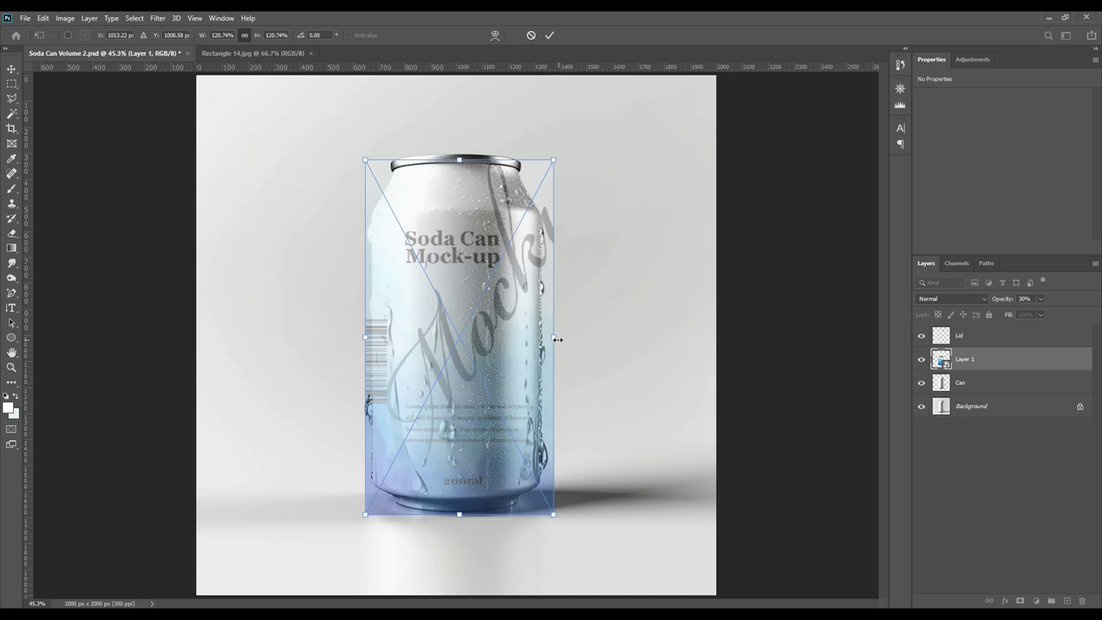
{"action": "left_click_drag", "start_coordinate": [557, 339], "coordinate": [547, 338]}
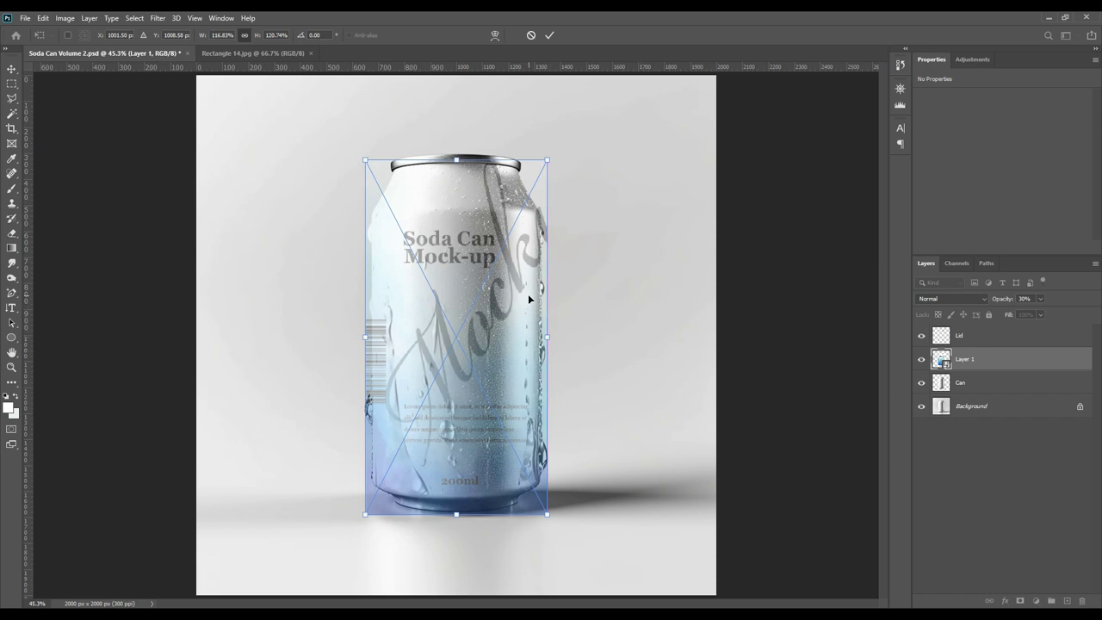
Warp the label with the Bulge preset at a bend of about 12.6% to follow the can's curvature
{"action": "right_click", "coordinate": [461, 210]}
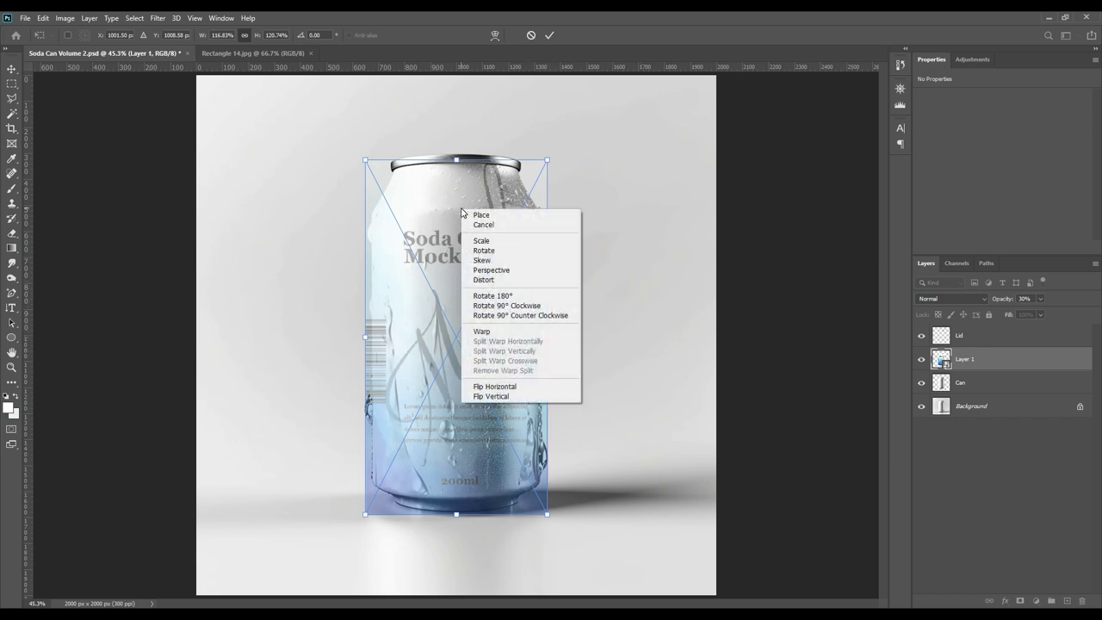
{"action": "left_click", "coordinate": [491, 335]}
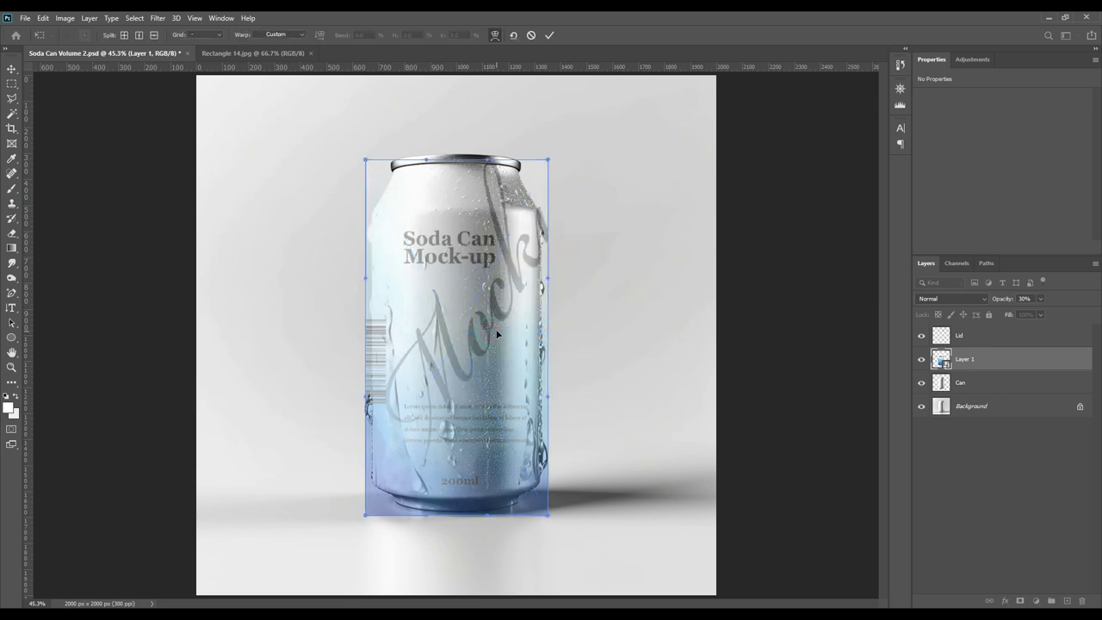
{"action": "left_click", "coordinate": [279, 34]}
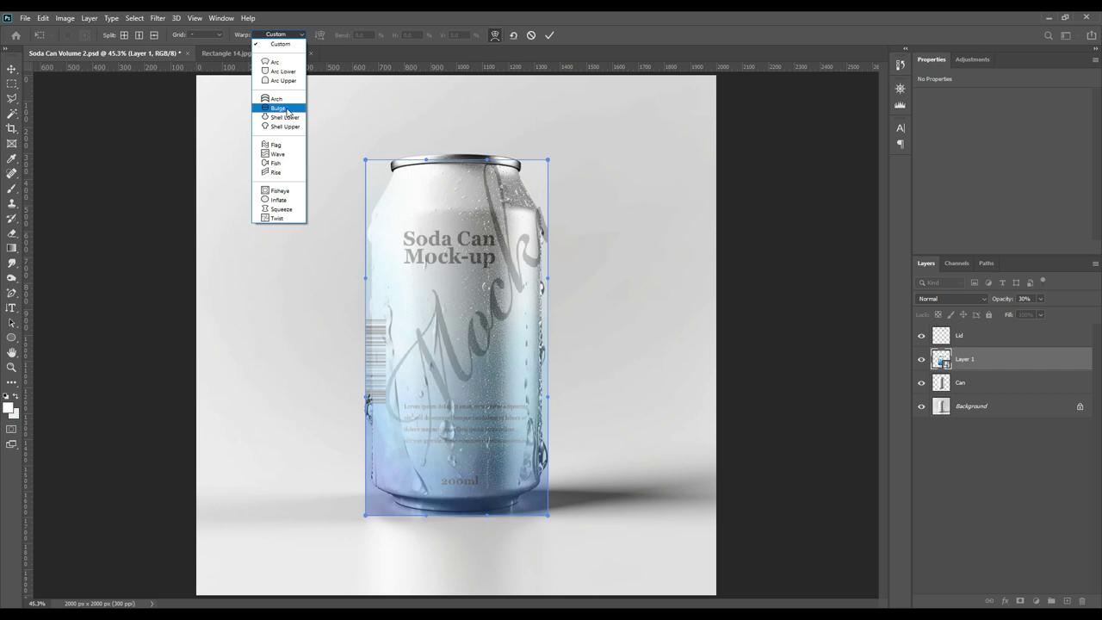
{"action": "left_click", "coordinate": [278, 109]}
{"action": "left_click_drag", "start_coordinate": [454, 121], "coordinate": [456, 151]}
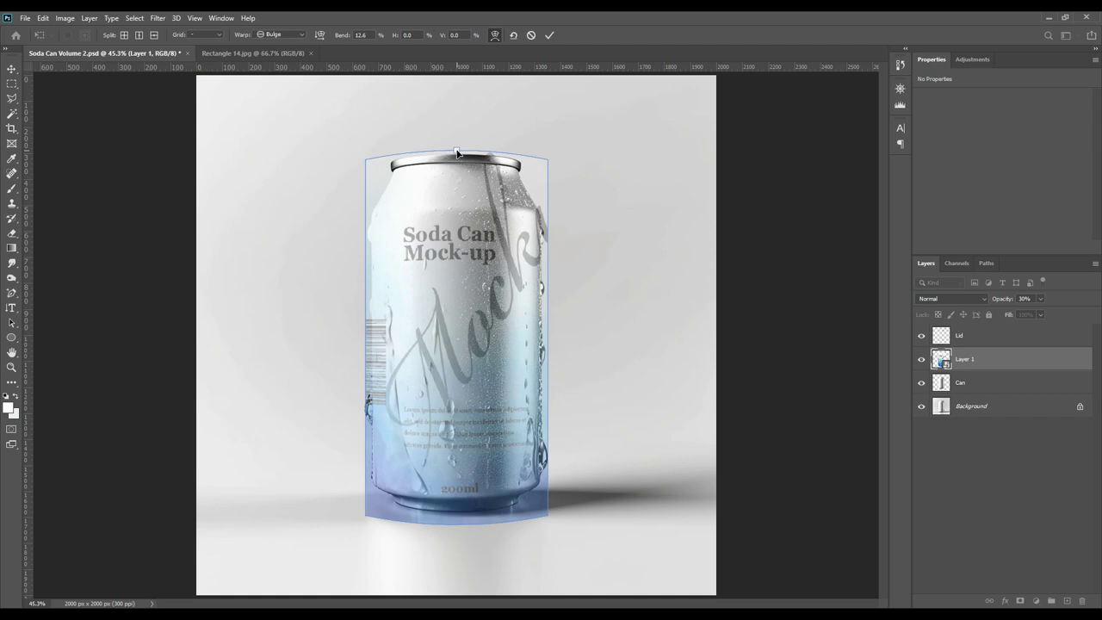
{"action": "left_click", "coordinate": [550, 35]}
Free-transform the bulged label's upper and lower edges to fit the can, reducing its height to about 114%
{"action": "key", "text": "ctrl+t"}
{"action": "left_click_drag", "start_coordinate": [460, 528], "coordinate": [458, 518]}
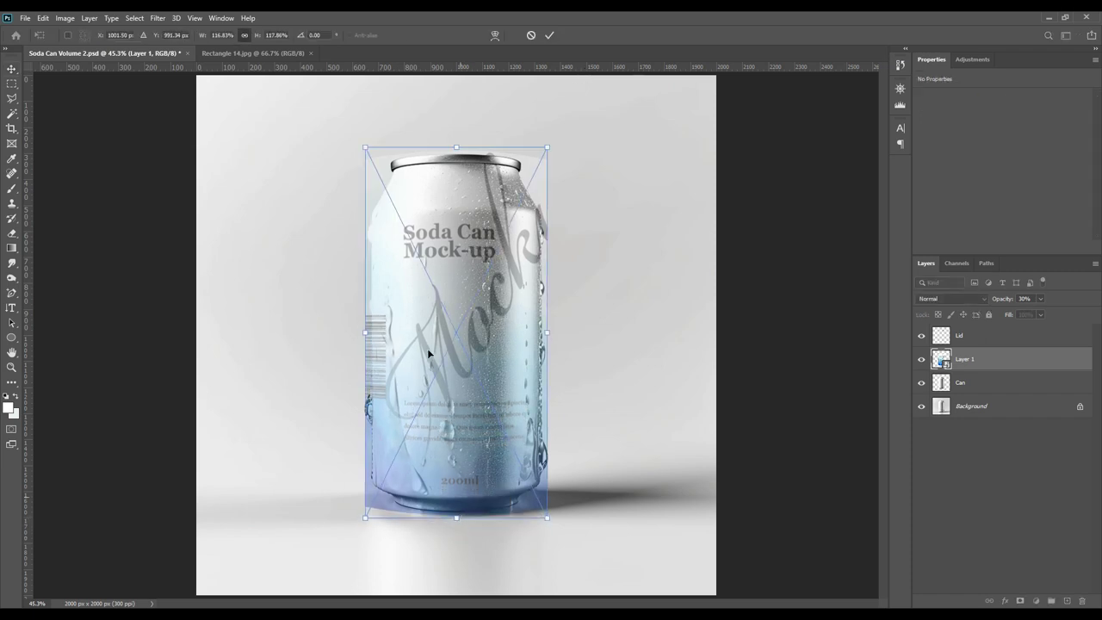
{"action": "left_click_drag", "start_coordinate": [455, 150], "coordinate": [461, 160]}
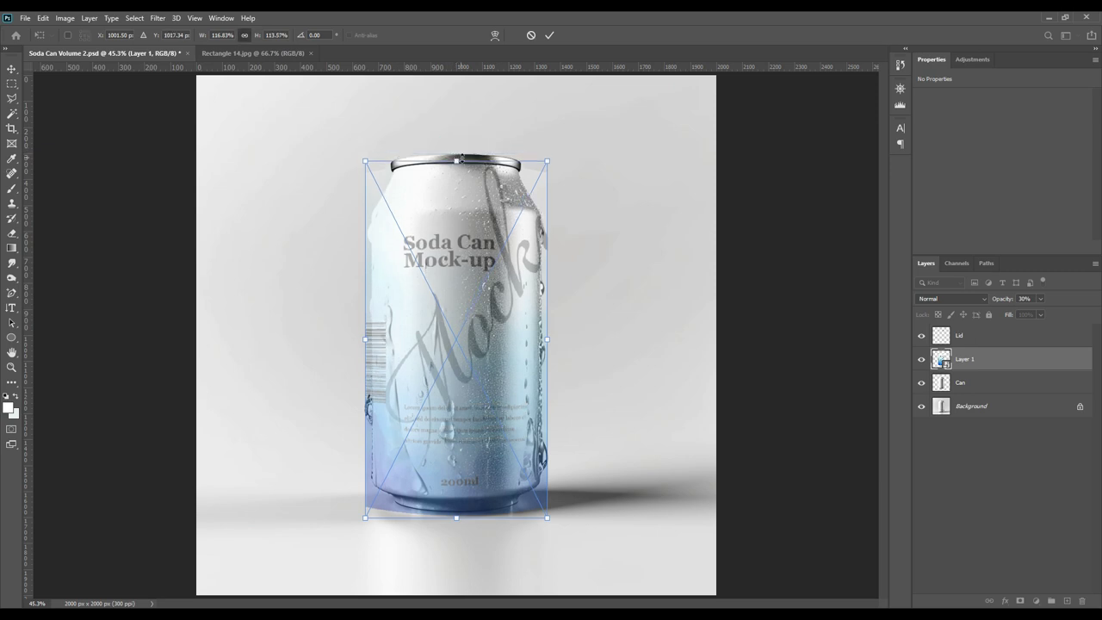
{"action": "left_click", "coordinate": [550, 36]}
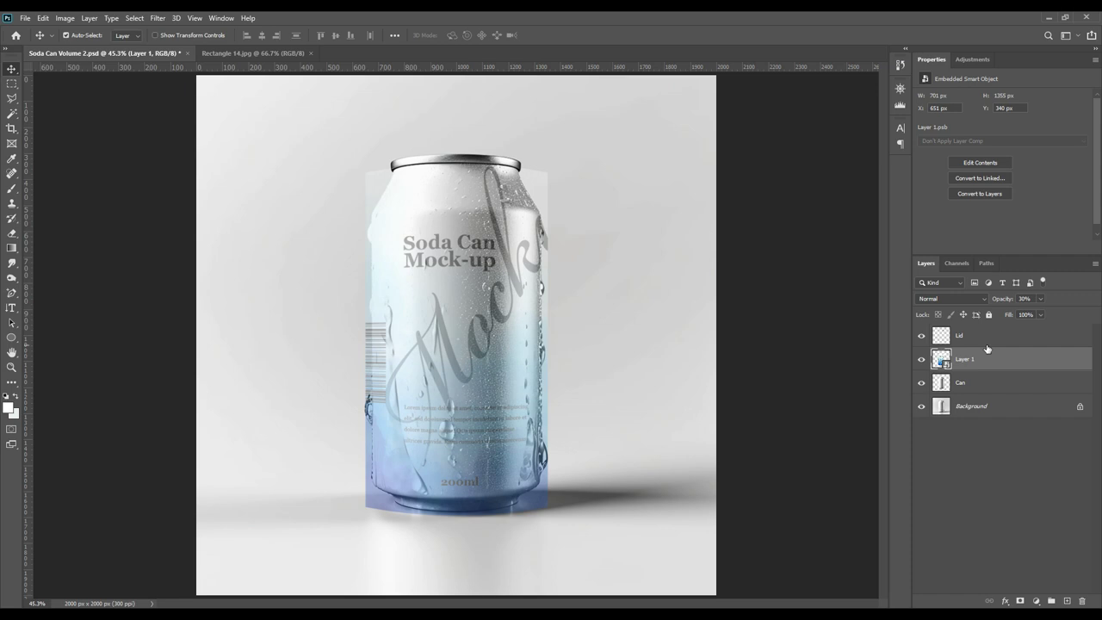
Restore the label's opacity to 100% and mask it to the Can layer's outline
{"action": "left_click_drag", "start_coordinate": [999, 299], "coordinate": [3, 303]}
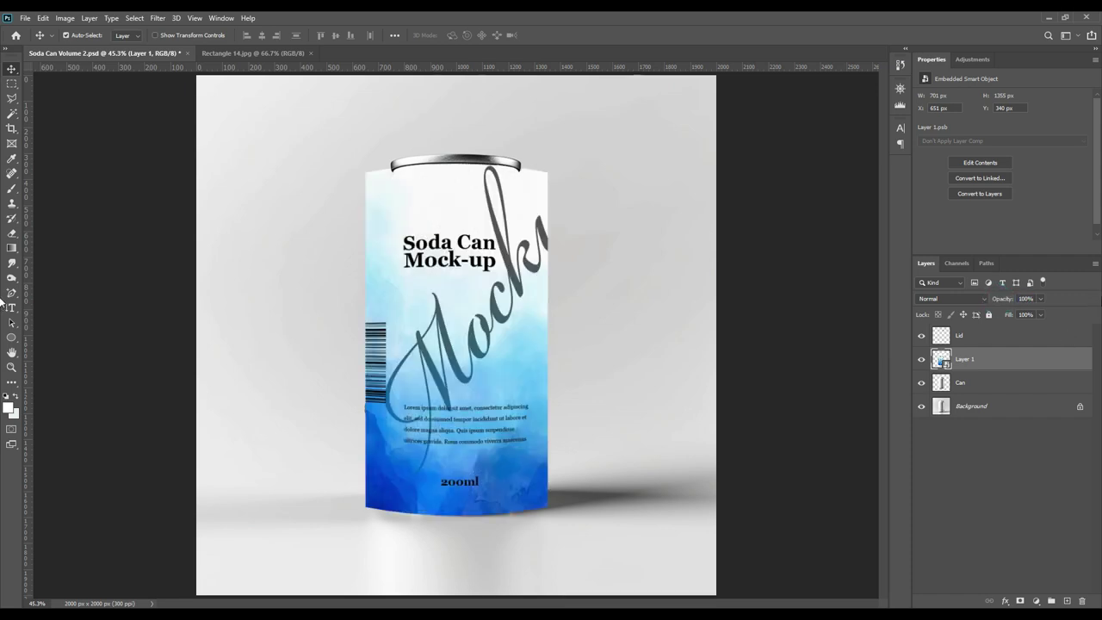
{"action": "key", "text": "ctrl"}
{"action": "left_click", "coordinate": [944, 386], "text": "ctrl"}
{"action": "left_click", "coordinate": [1020, 601]}
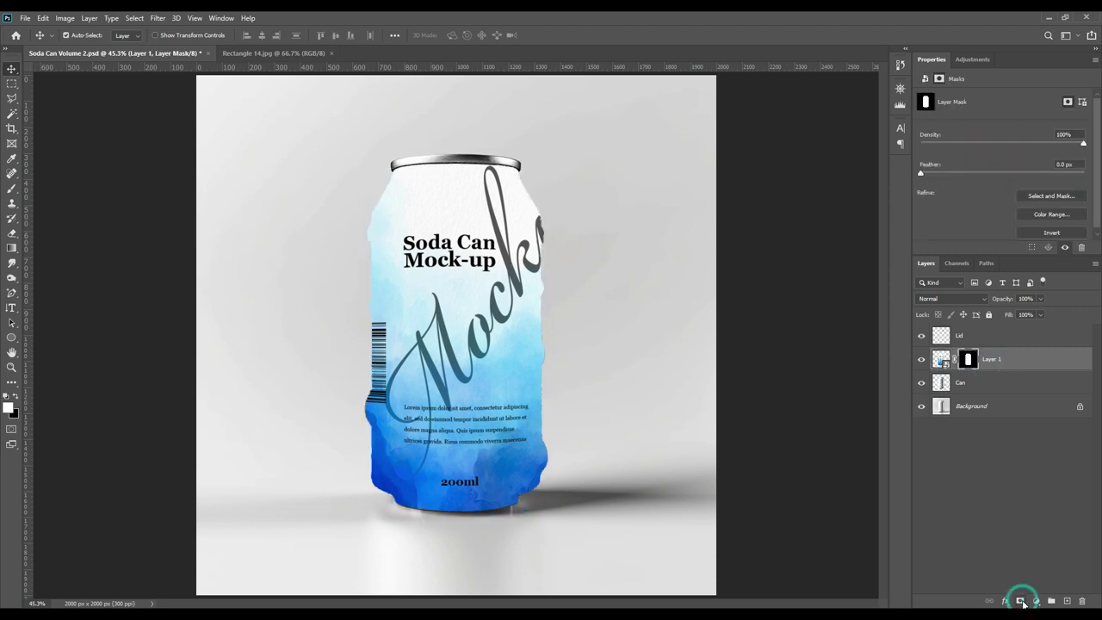
Add a yellow (#ffea00) Solid Color fill layer above the label, masked to the Lid layer's outline
{"action": "left_click", "coordinate": [939, 336], "text": "ctrl"}
{"action": "left_click", "coordinate": [1012, 363]}
{"action": "left_click", "coordinate": [1038, 601]}
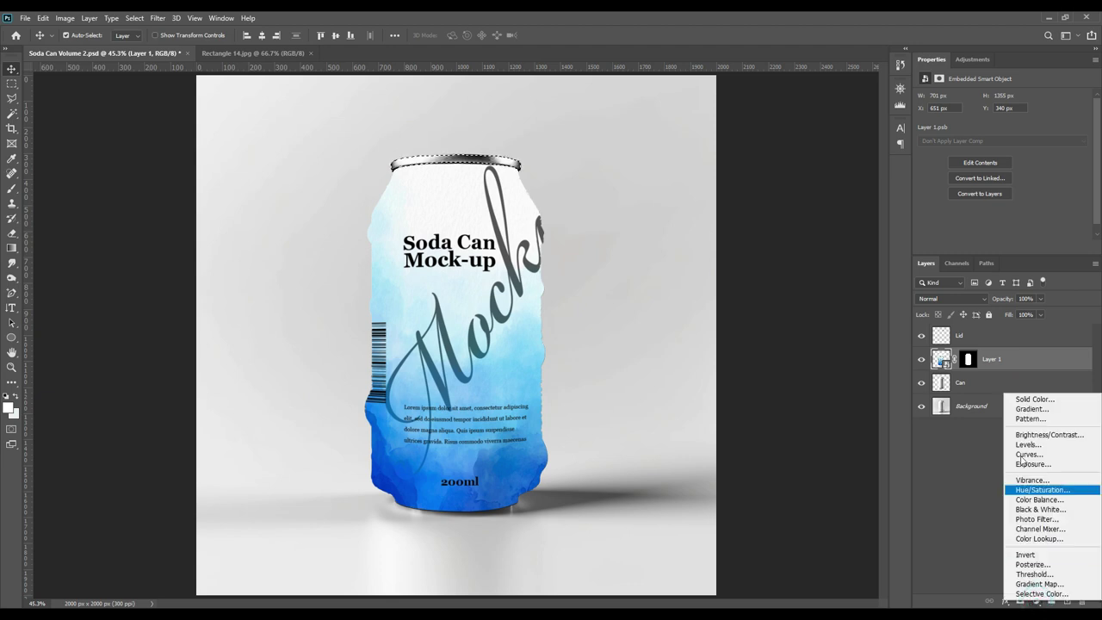
{"action": "left_click", "coordinate": [1037, 401]}
{"action": "left_click_drag", "start_coordinate": [876, 318], "coordinate": [916, 240]}
{"action": "left_click_drag", "start_coordinate": [932, 383], "coordinate": [932, 369]}
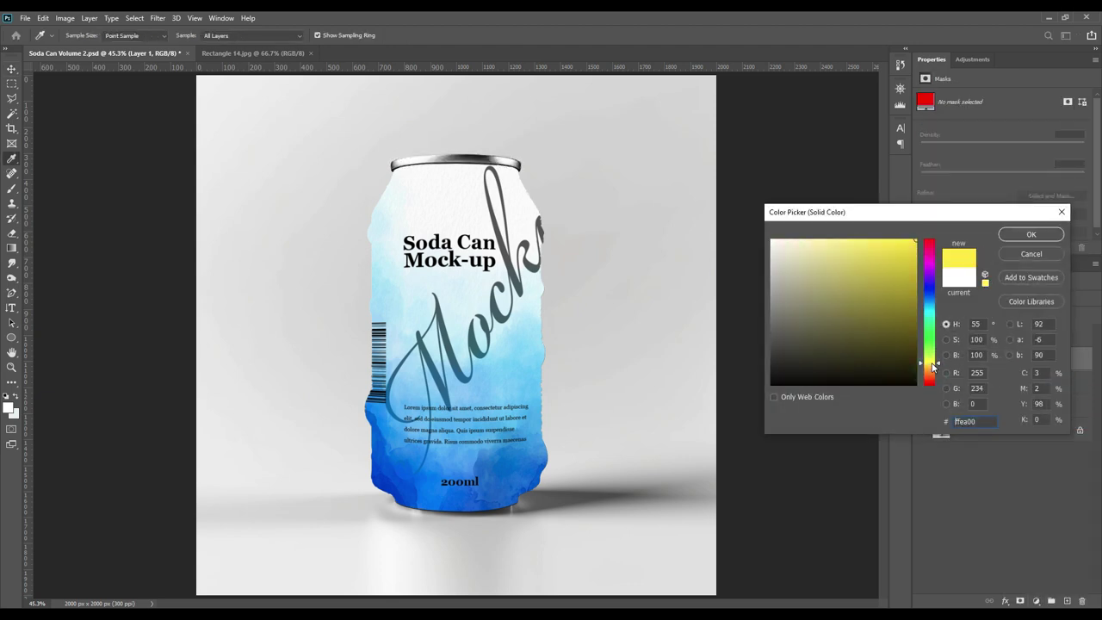
{"action": "left_click", "coordinate": [1031, 234]}
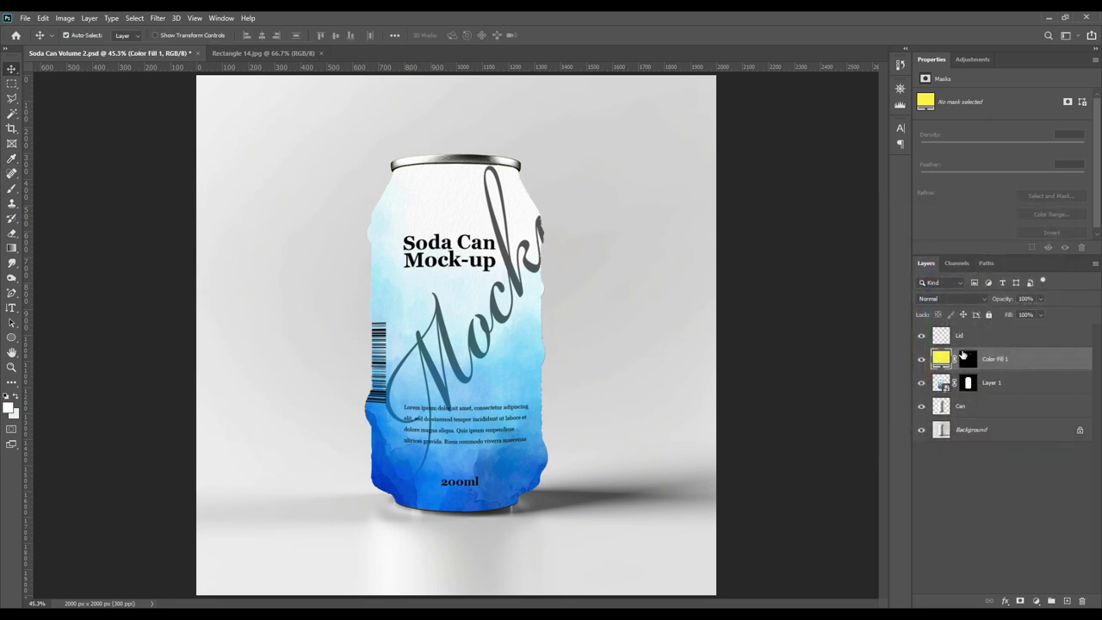
Toggle the Lid layer to check the yellow fill, and move Lid beneath the label layer, just above Can
{"action": "left_click", "coordinate": [922, 336]}
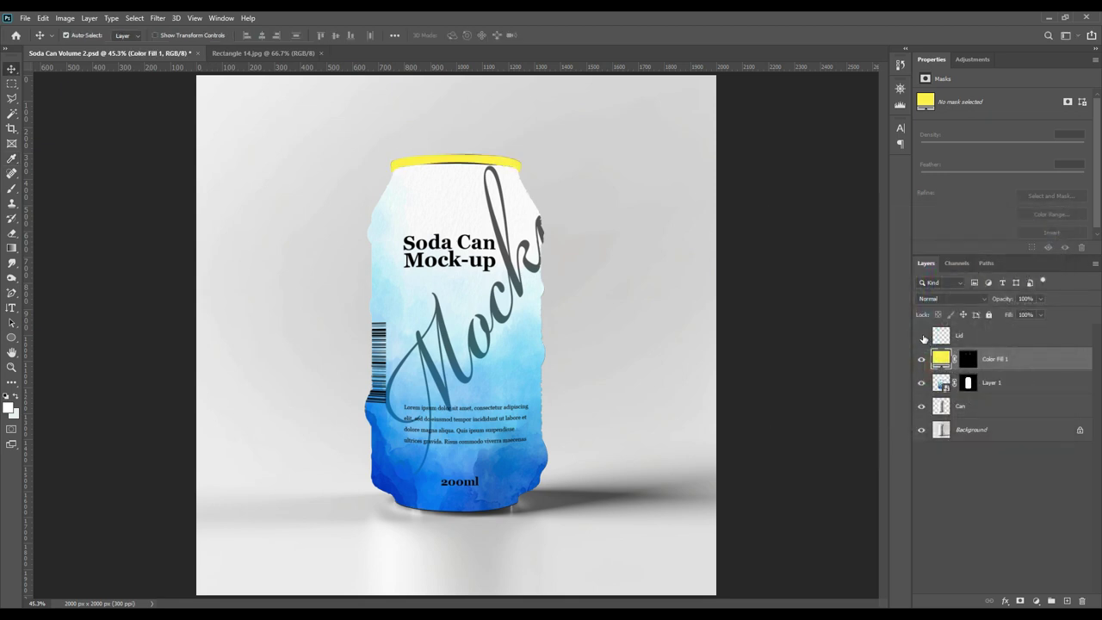
{"action": "left_click", "coordinate": [923, 336]}
{"action": "left_click_drag", "start_coordinate": [961, 336], "coordinate": [961, 403]}
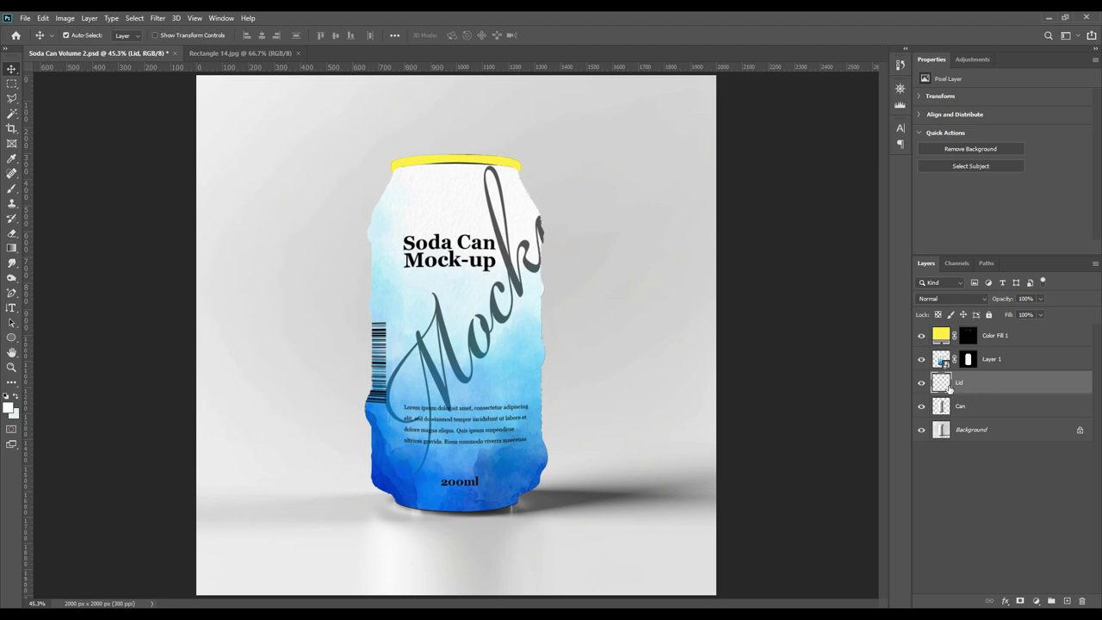
Tag the Color Fill 1 and Layer 1 layers with the red label color, and make Can the active layer
{"action": "left_click", "coordinate": [1002, 366]}
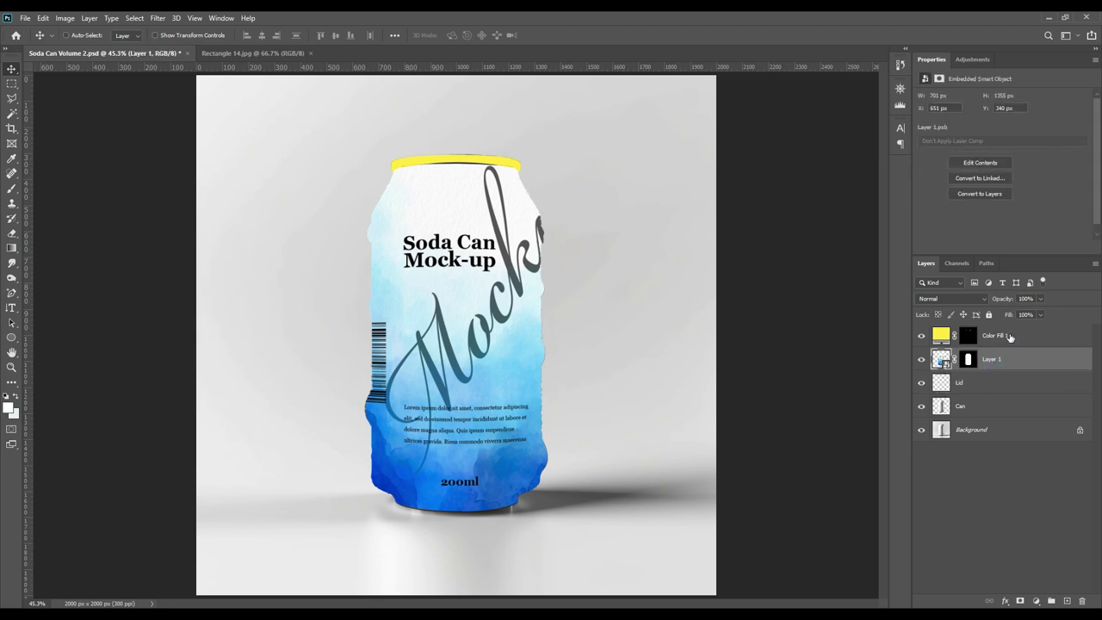
{"action": "left_click", "coordinate": [1008, 335], "text": "shift"}
{"action": "right_click", "coordinate": [1008, 335]}
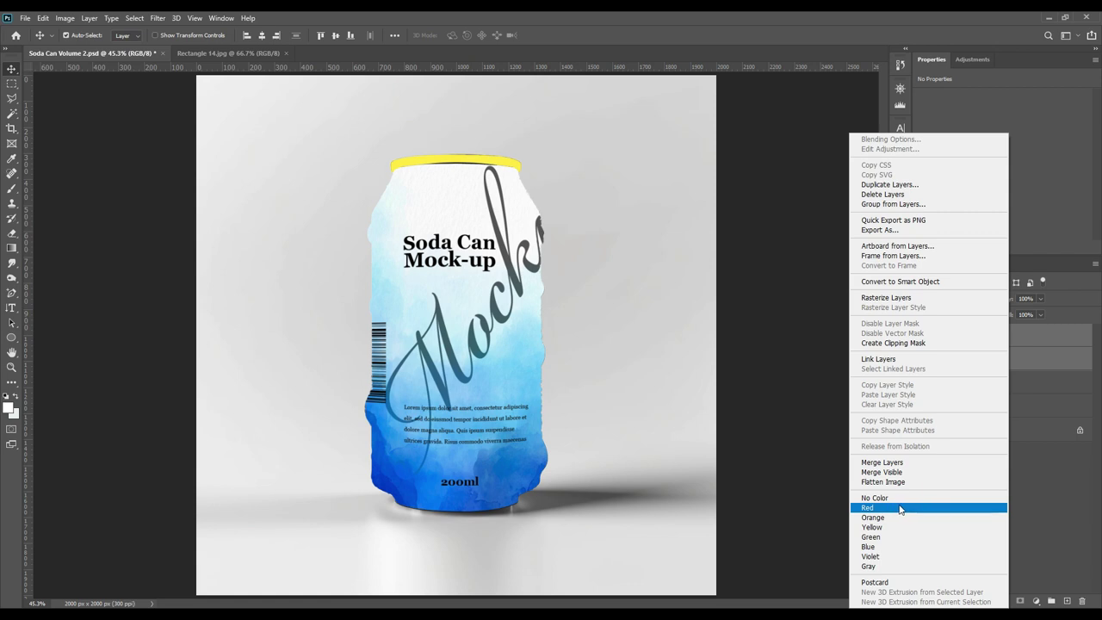
{"action": "left_click", "coordinate": [896, 508]}
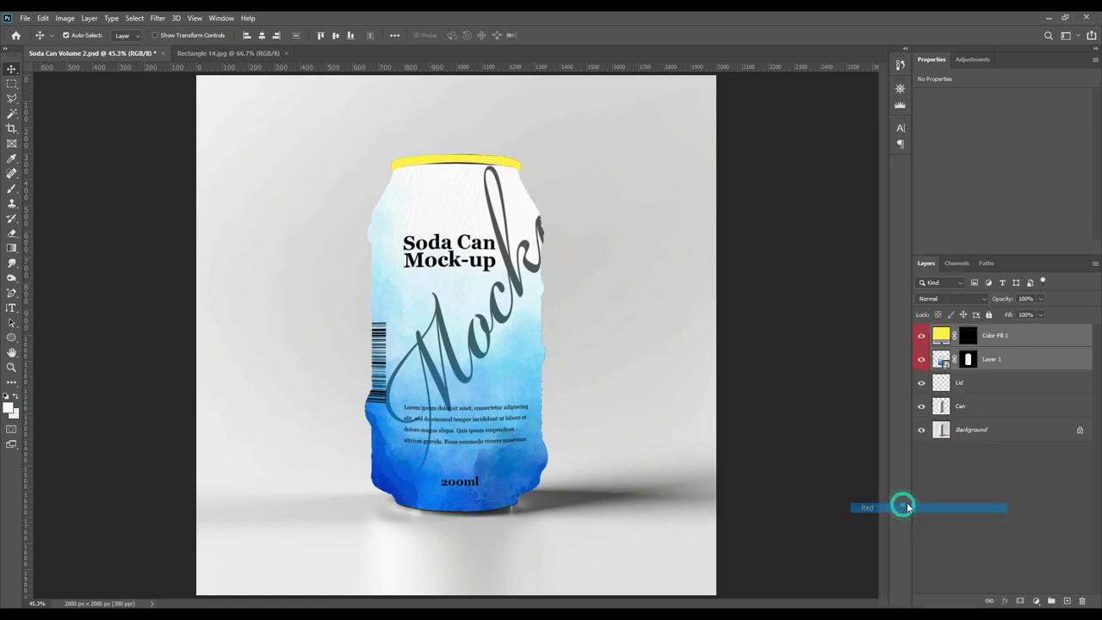
{"action": "left_click", "coordinate": [1014, 362]}
{"action": "left_click", "coordinate": [980, 410]}
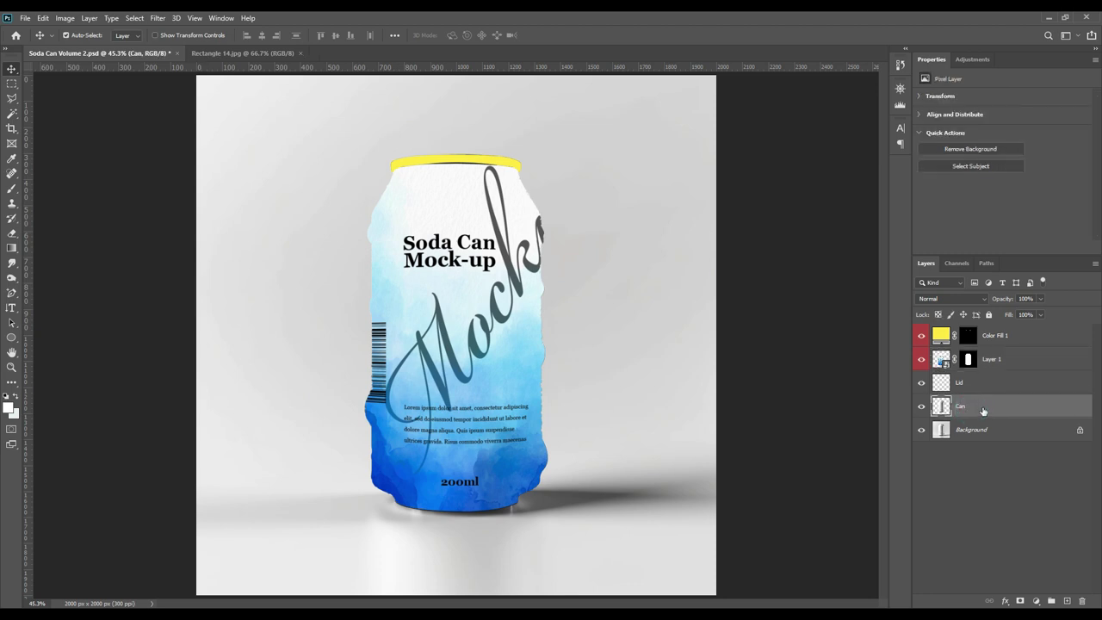
Move the Can layer directly above the Layer 1 label and duplicate it twice
{"action": "left_click_drag", "start_coordinate": [979, 411], "coordinate": [970, 371]}
{"action": "right_click", "coordinate": [1006, 365]}
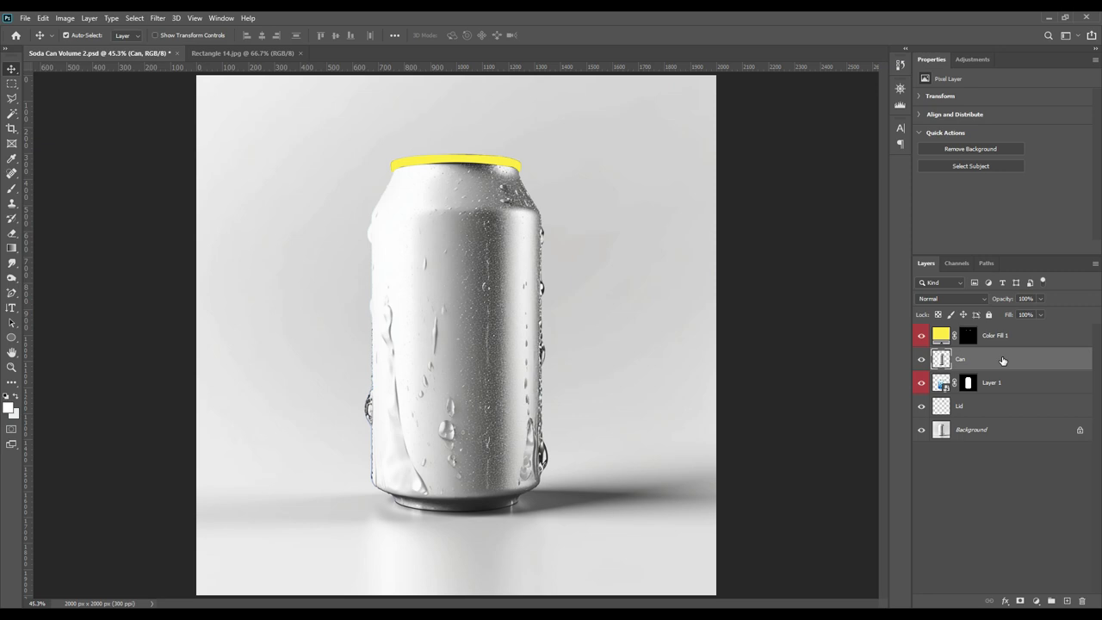
{"action": "left_click", "coordinate": [1014, 356]}
{"action": "key", "text": "ctrl+j"}
{"action": "key", "text": "ctrl+j"}
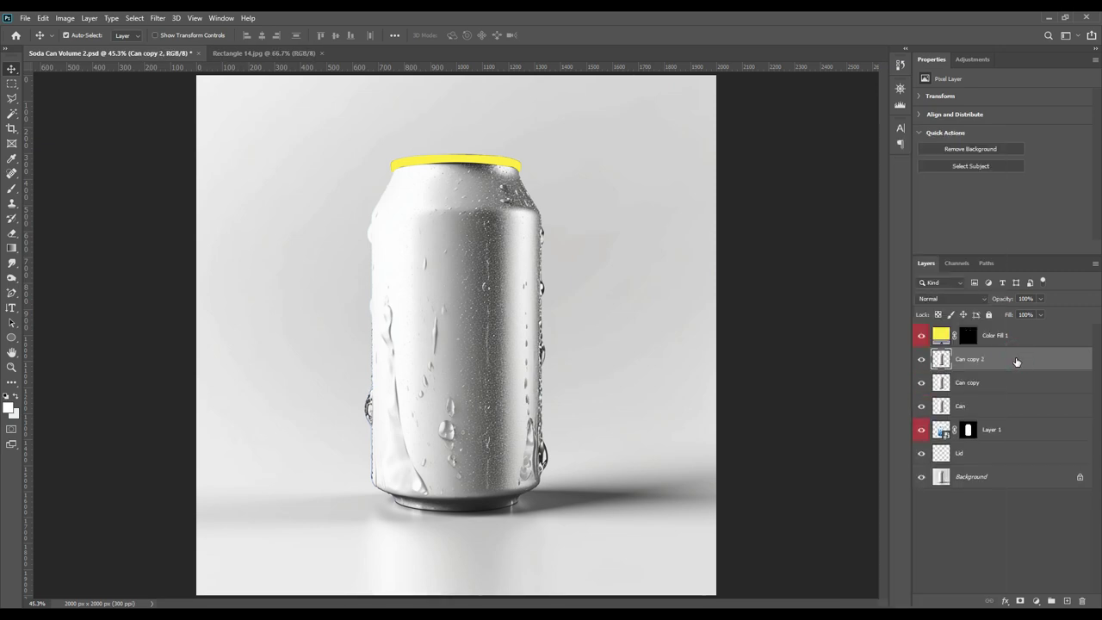
Clip Can and its two copies to the Layer 1 label with a clipping mask
{"action": "left_click", "coordinate": [997, 387], "text": "shift"}
{"action": "left_click", "coordinate": [997, 410], "text": "shift"}
{"action": "right_click", "coordinate": [1002, 403]}
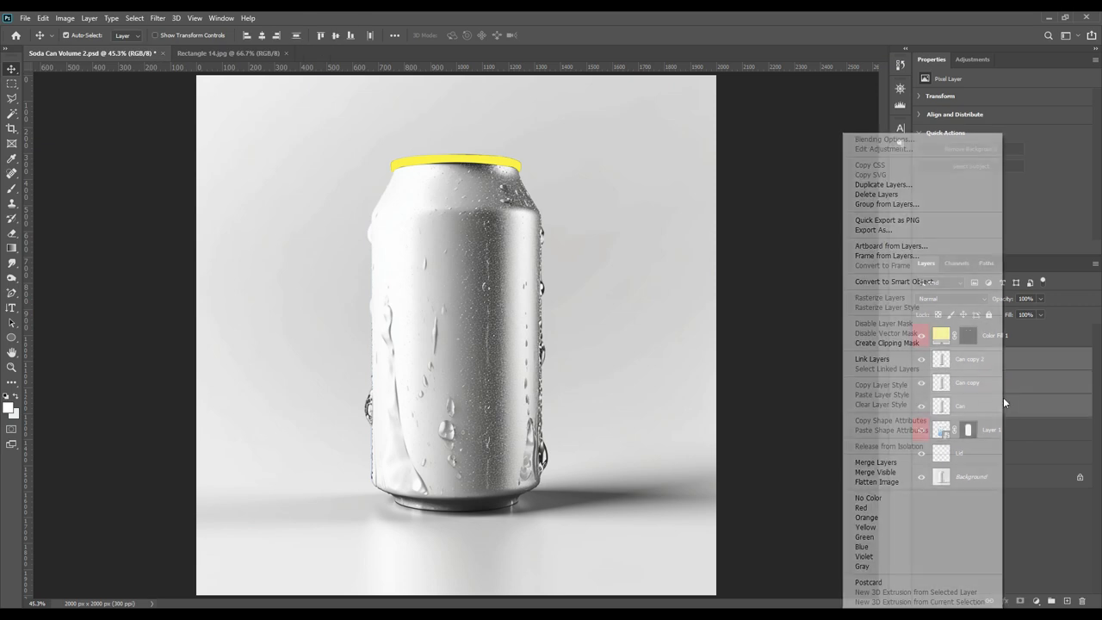
{"action": "left_click", "coordinate": [918, 344]}
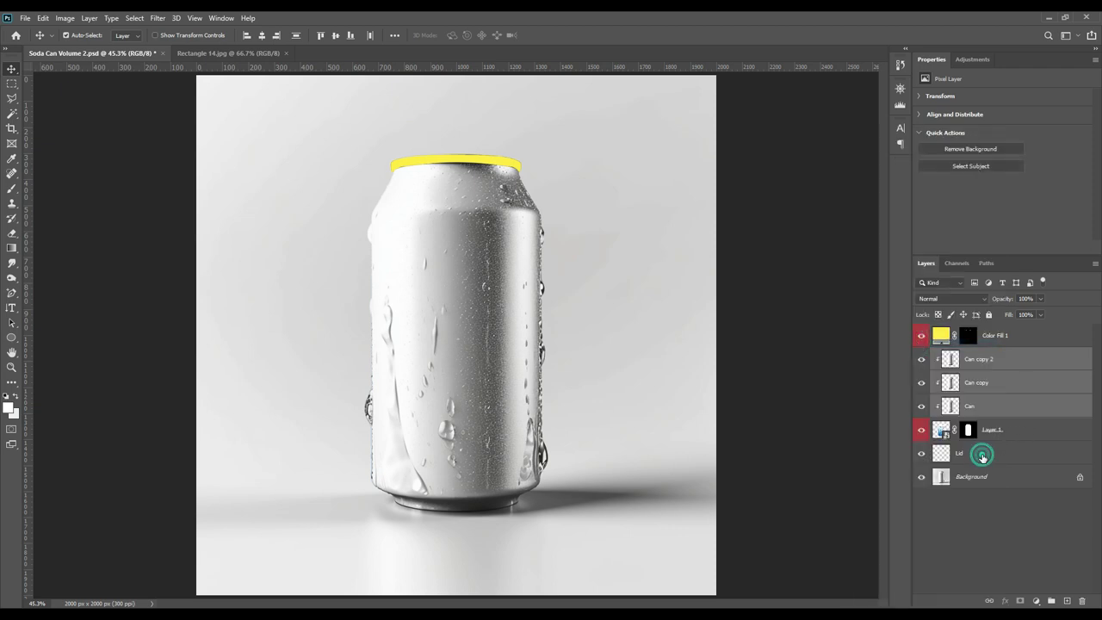
Move the Lid layer above Color Fill 1 and duplicate it twice
{"action": "left_click", "coordinate": [987, 456]}
{"action": "left_click_drag", "start_coordinate": [987, 455], "coordinate": [968, 345]}
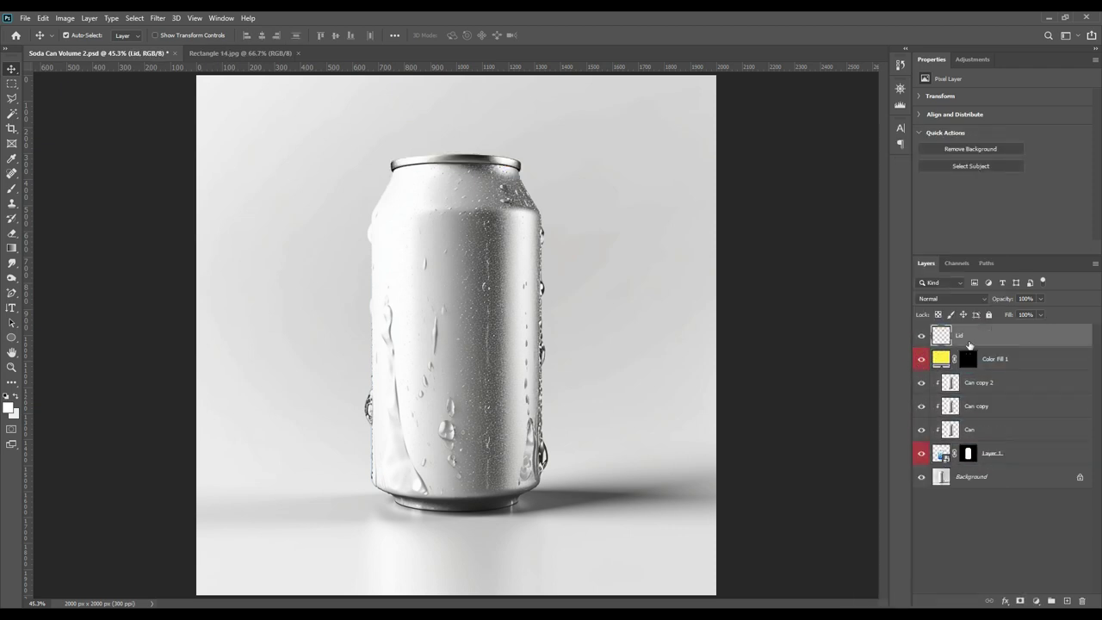
{"action": "left_click", "coordinate": [983, 340]}
{"action": "key", "text": "ctrl+j"}
{"action": "key", "text": "ctrl+j"}
Clip Lid and its two copies to the Color Fill 1 layer with a clipping mask
{"action": "left_click", "coordinate": [994, 360], "text": "ctrl"}
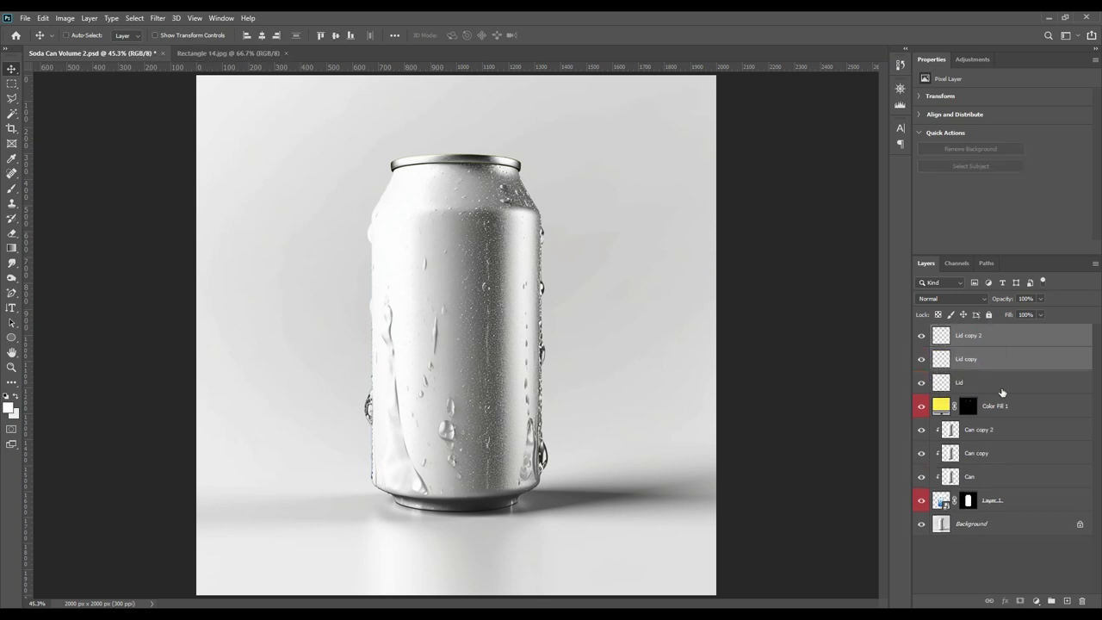
{"action": "left_click", "coordinate": [1003, 383], "text": "ctrl"}
{"action": "right_click", "coordinate": [1003, 387]}
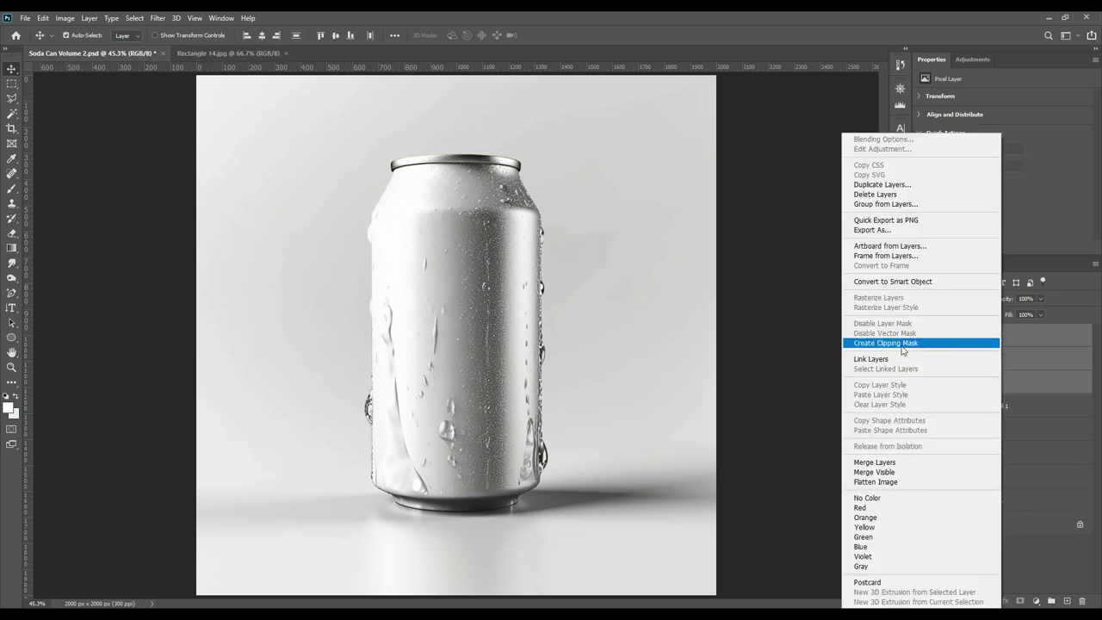
{"action": "left_click", "coordinate": [936, 344]}
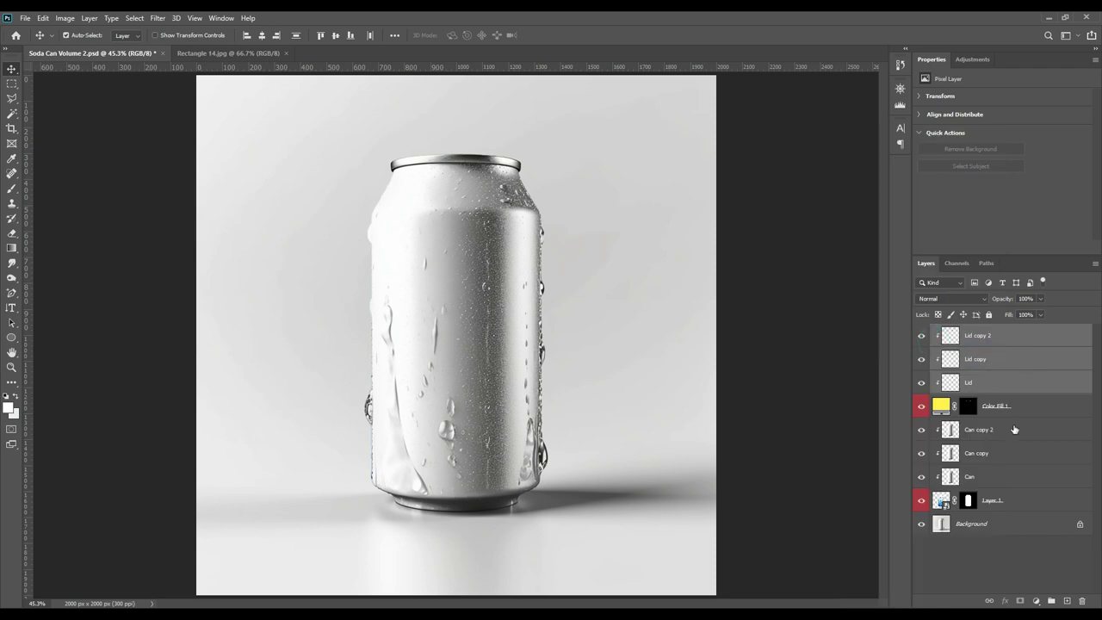
Rename the three clipped lid layers, from top to bottom, as Light, Midtone and Shadow
{"action": "left_click", "coordinate": [978, 336]}
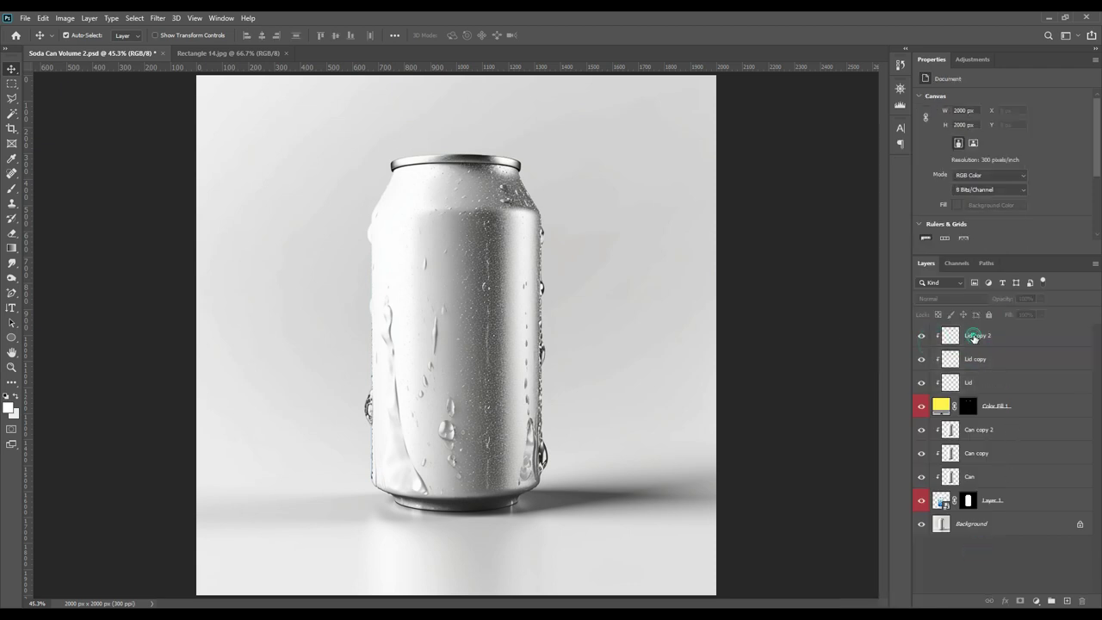
{"action": "double_click", "coordinate": [977, 336]}
{"action": "type", "text": "Light"}
{"action": "key", "text": "Return"}
{"action": "double_click", "coordinate": [983, 361]}
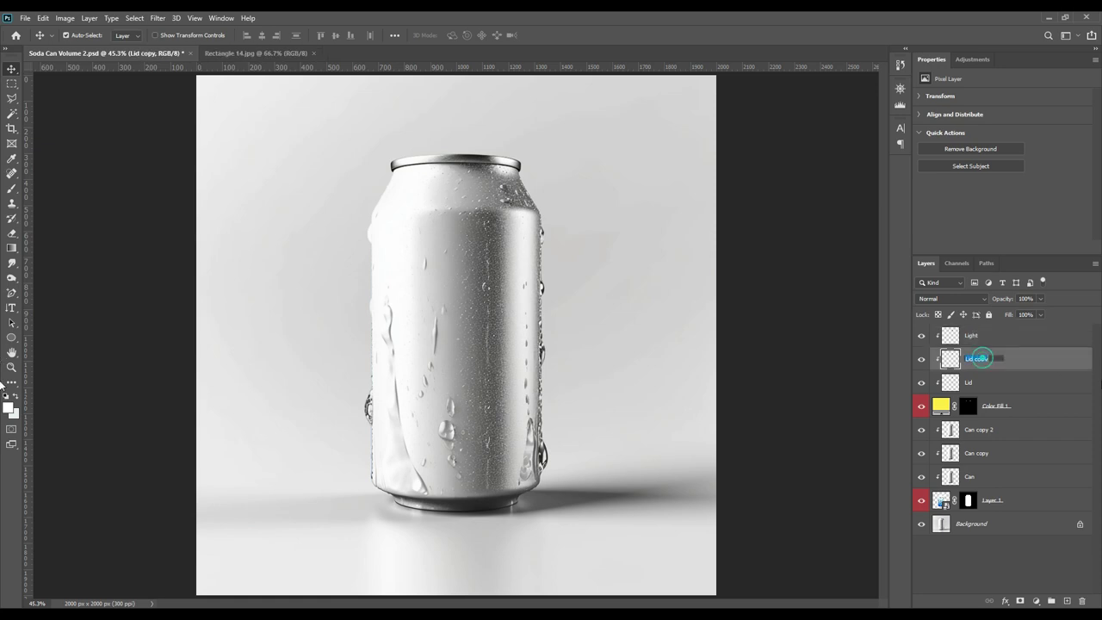
{"action": "type", "text": "Midtone"}
{"action": "key", "text": "Return"}
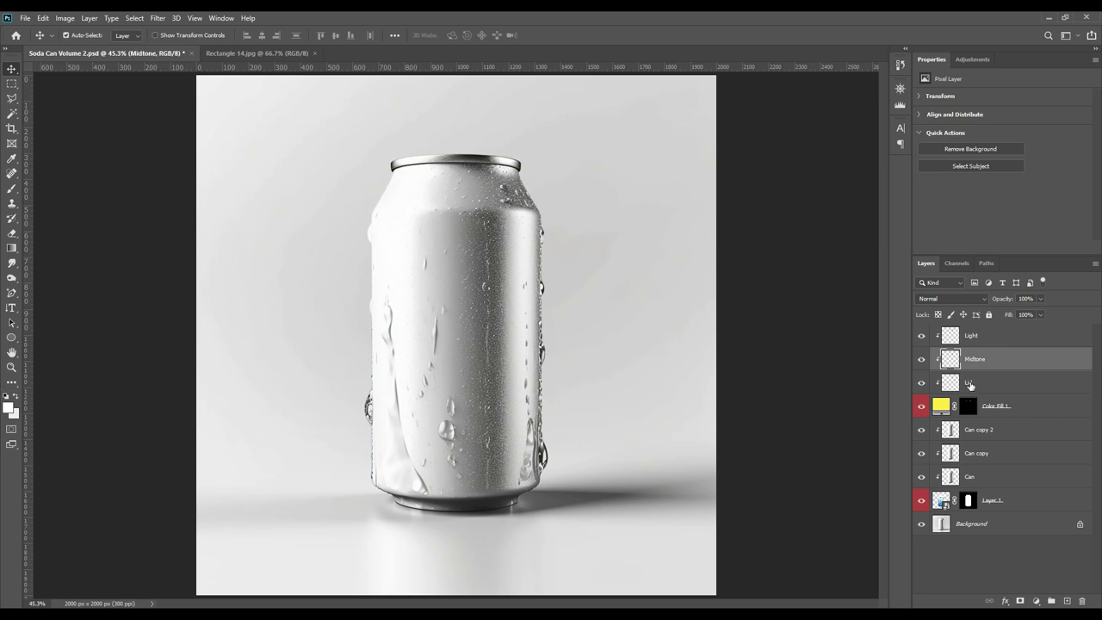
{"action": "double_click", "coordinate": [971, 383]}
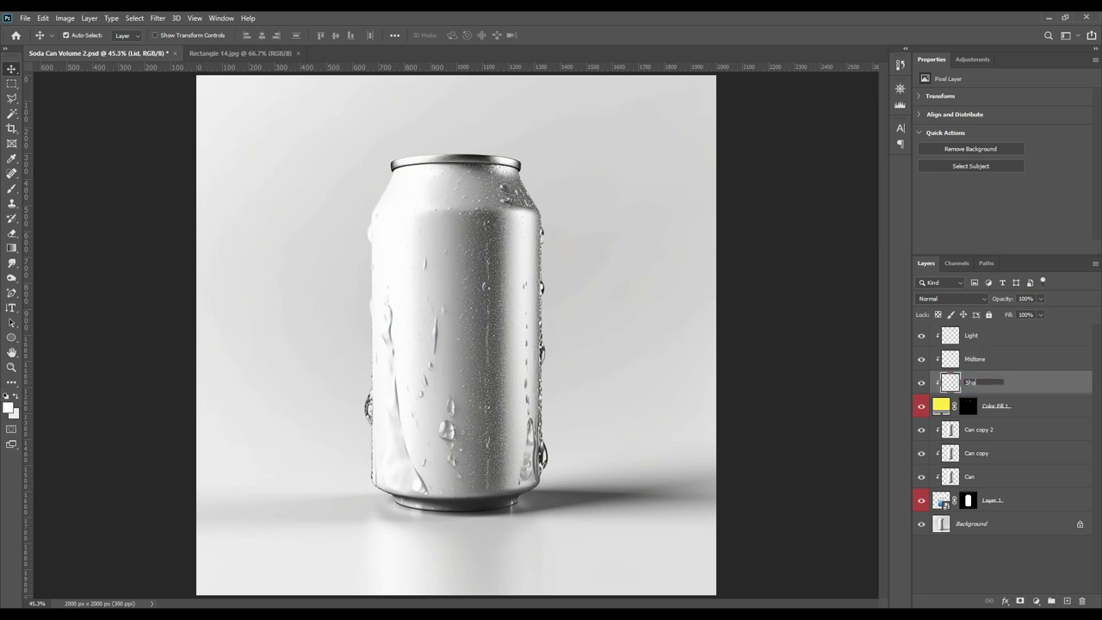
{"action": "type", "text": "Shadow"}
{"action": "key", "text": "Return"}
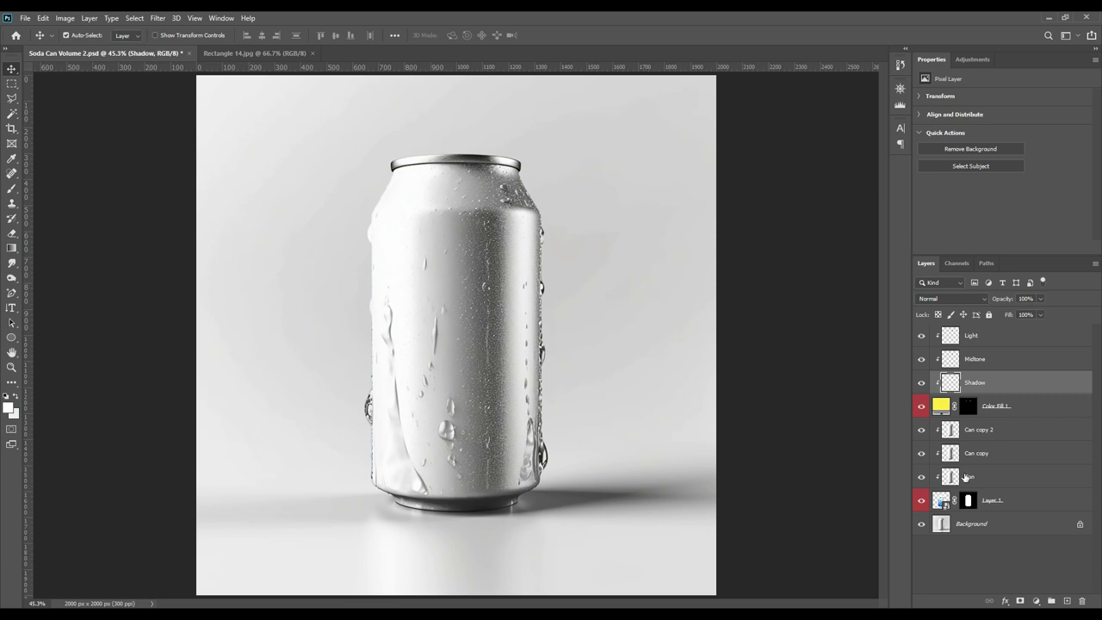
Rename the three clipped can layers, from top to bottom, as Light, Midtone and Shadow
{"action": "double_click", "coordinate": [970, 430]}
{"action": "type", "text": "Light"}
{"action": "key", "text": "Return"}
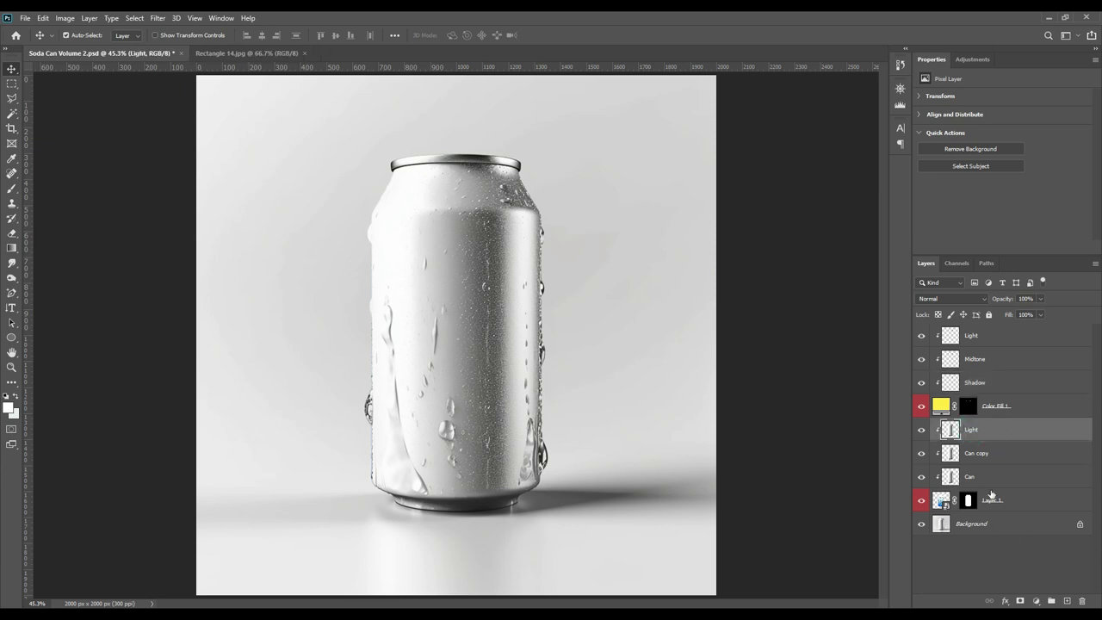
{"action": "double_click", "coordinate": [978, 452]}
{"action": "type", "text": "Midtone"}
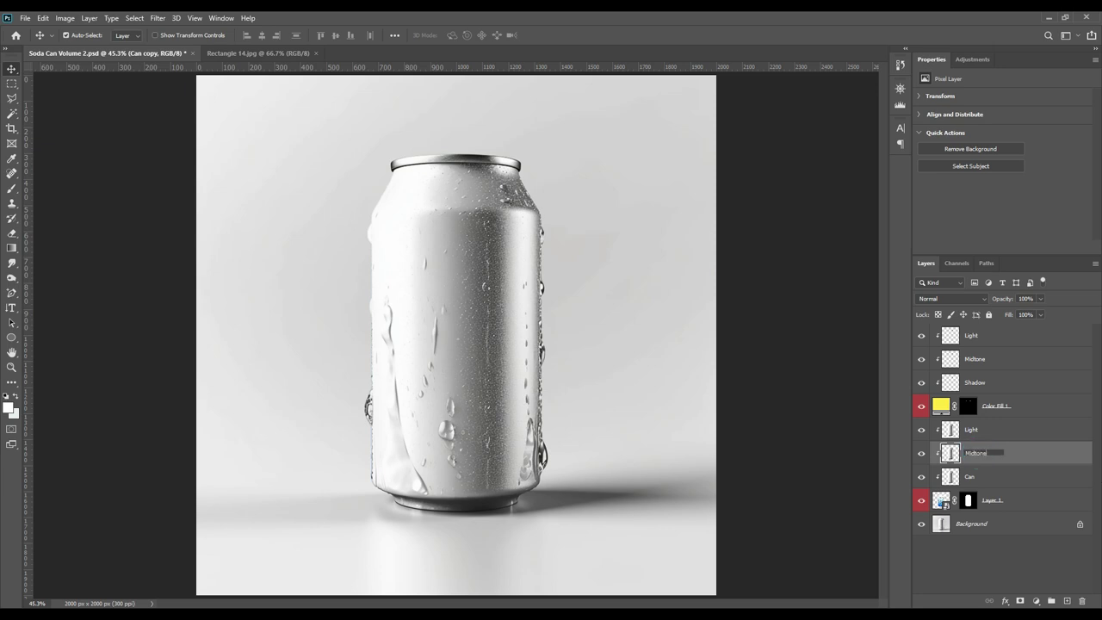
{"action": "key", "text": "Return"}
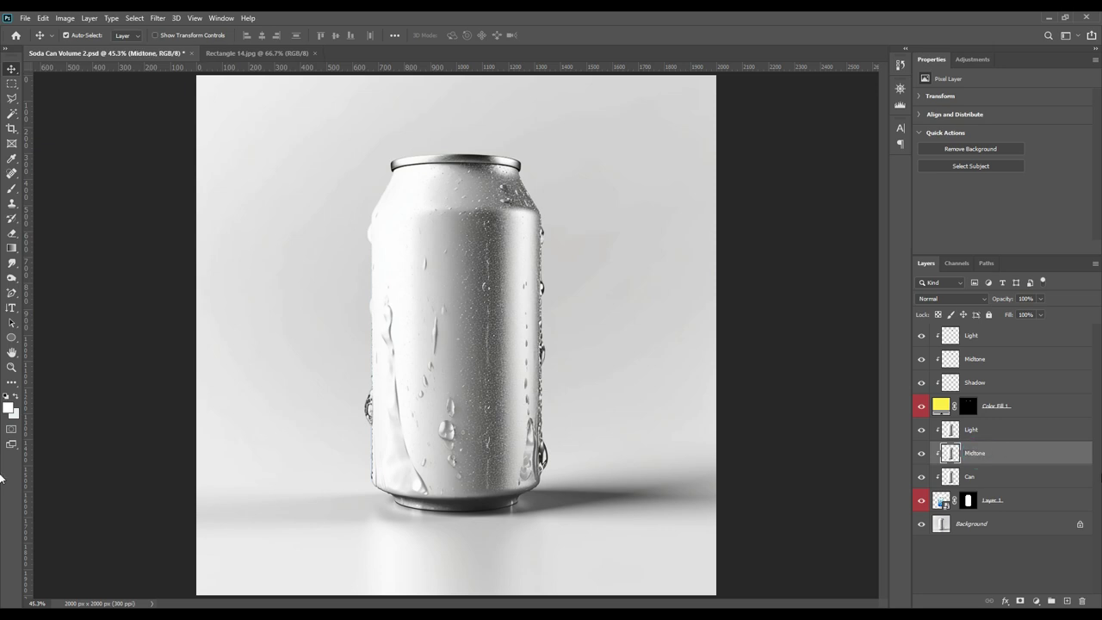
{"action": "left_click", "coordinate": [988, 479]}
{"action": "double_click", "coordinate": [971, 476]}
{"action": "type", "text": "Shadow"}
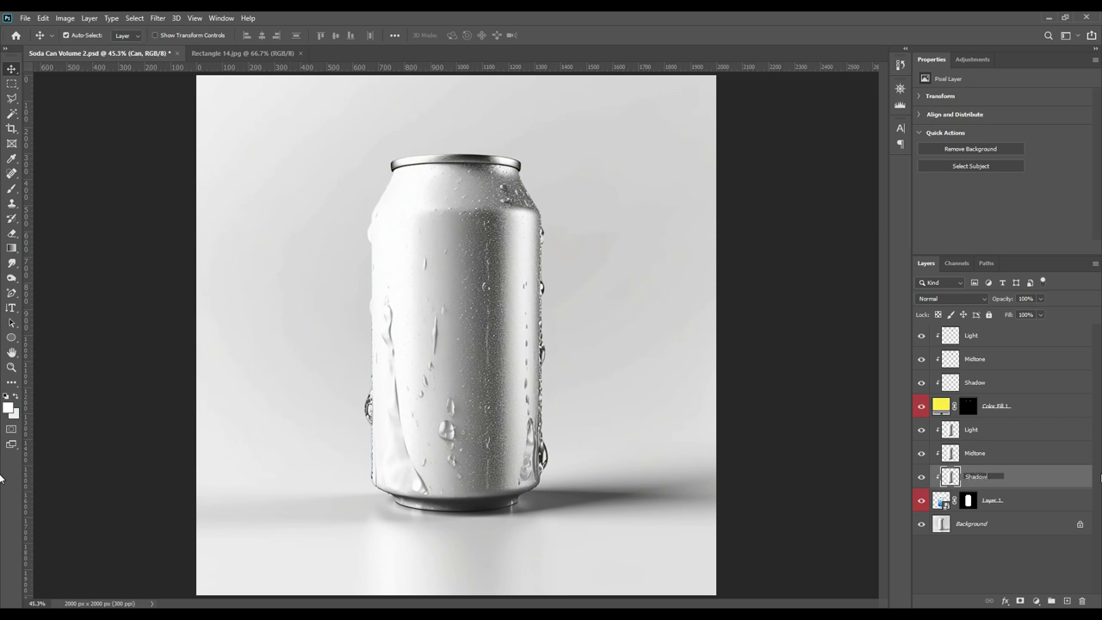
{"action": "key", "text": "Return"}
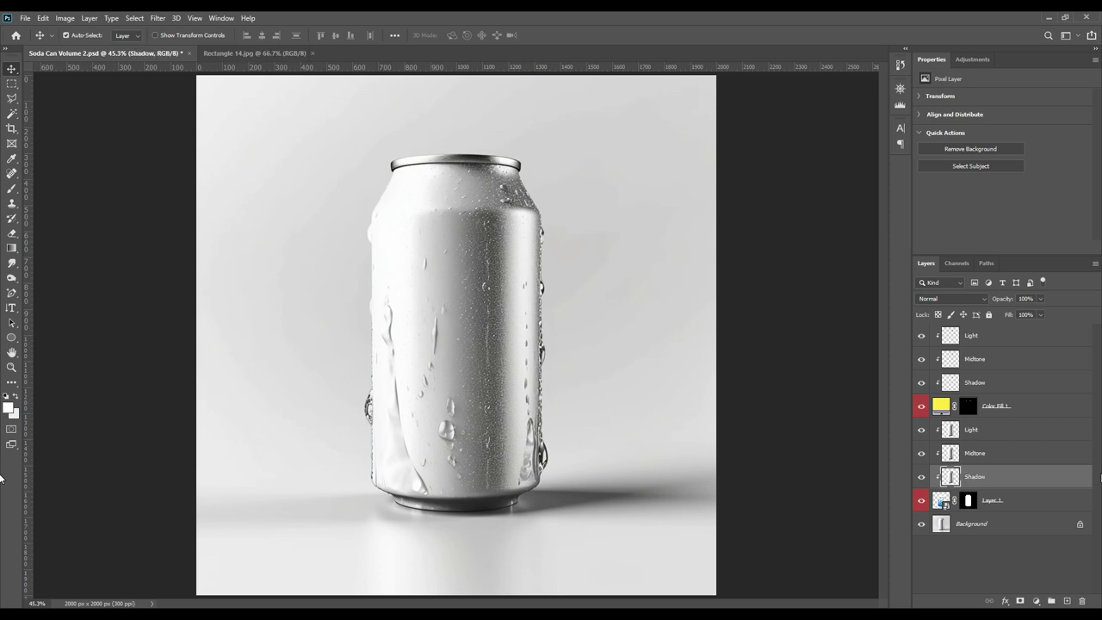
Rename the Layer 1 label as Can and the Color Fill 1 layer as Lid, leaving no layer selected
{"action": "double_click", "coordinate": [993, 500]}
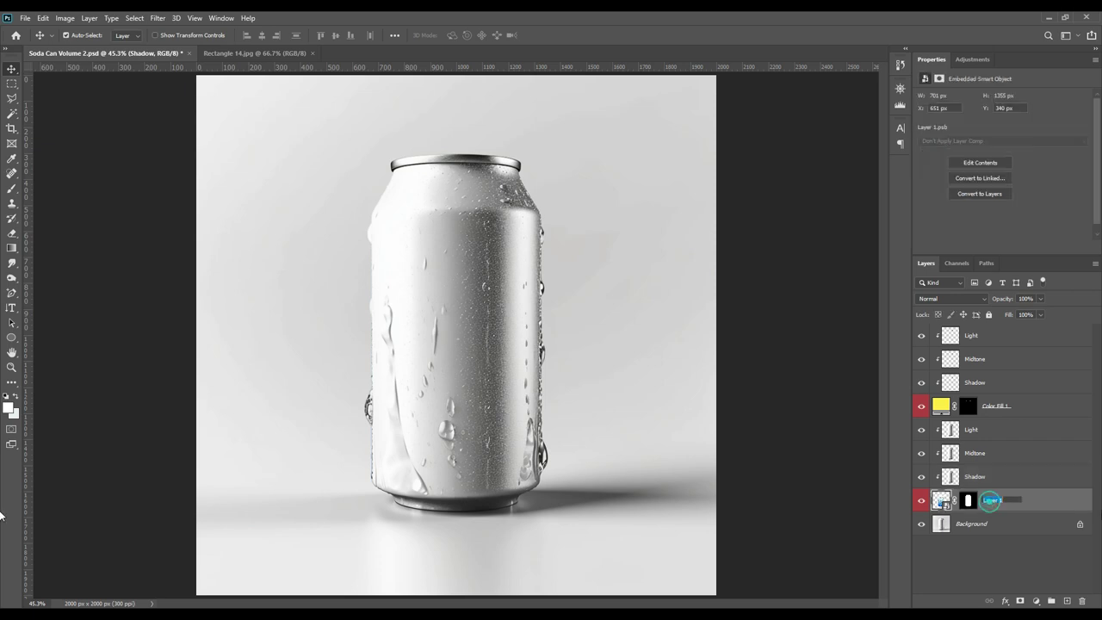
{"action": "type", "text": "Can"}
{"action": "key", "text": "Return"}
{"action": "double_click", "coordinate": [994, 406]}
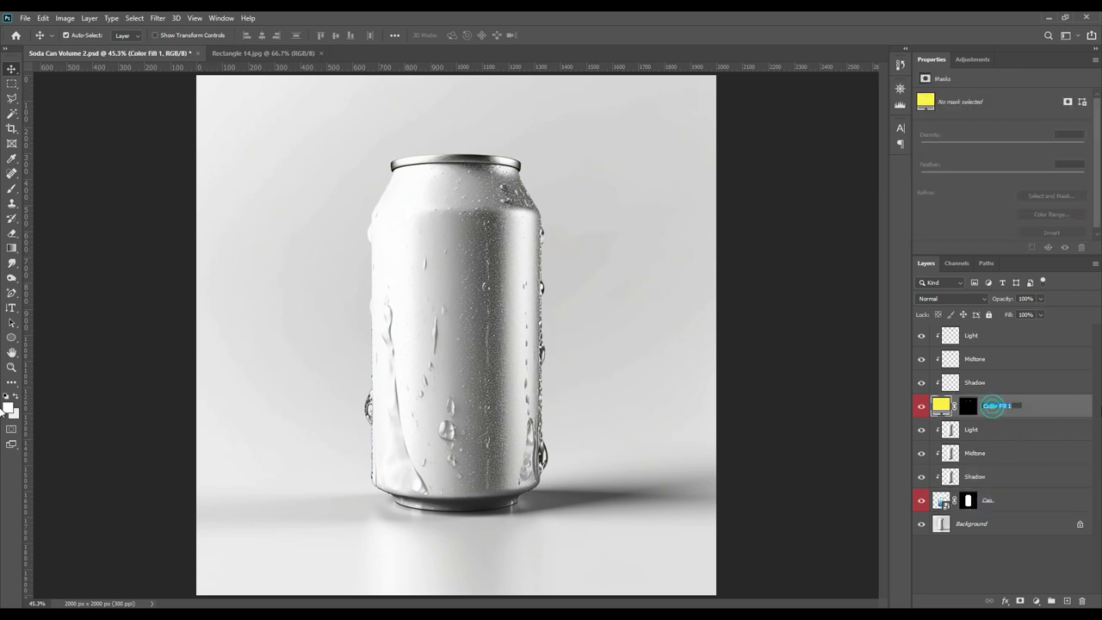
{"action": "type", "text": "Lid"}
{"action": "key", "text": "Return"}
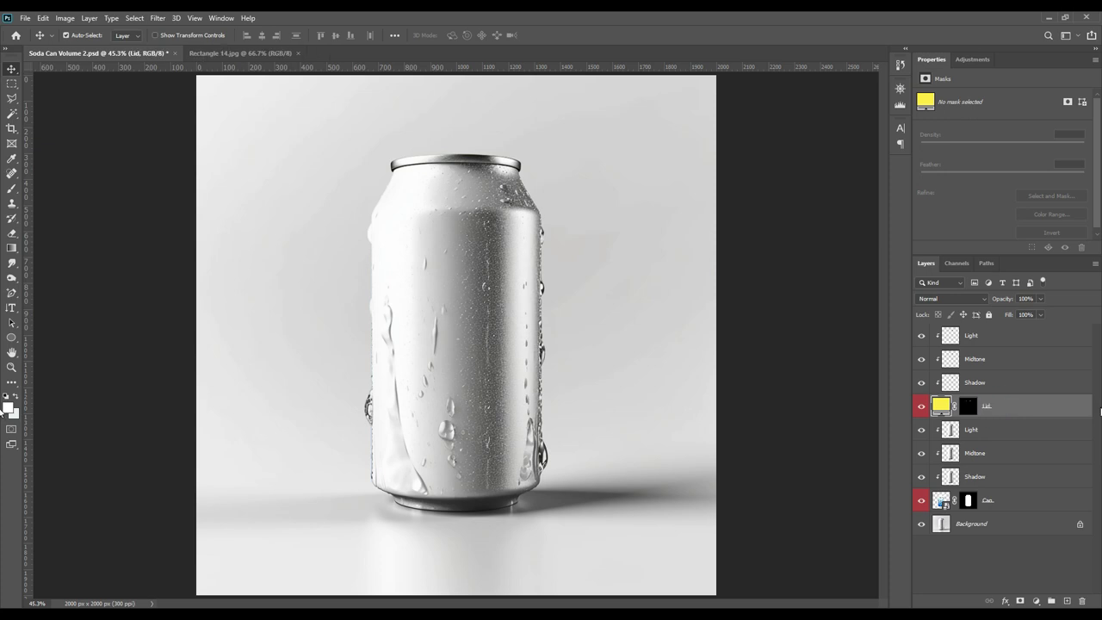
{"action": "left_click", "coordinate": [1025, 555]}
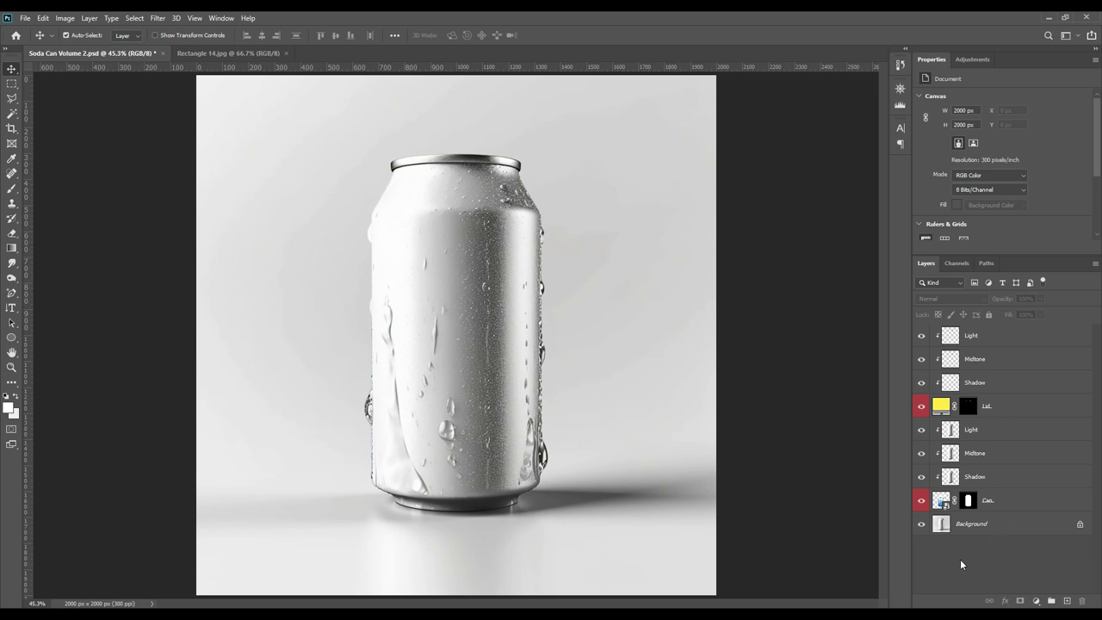
Hide the can's Light and Midtone layers and set its Shadow layer to the Linear Burn blend mode
{"action": "left_click", "coordinate": [921, 430]}
{"action": "left_click", "coordinate": [921, 453]}
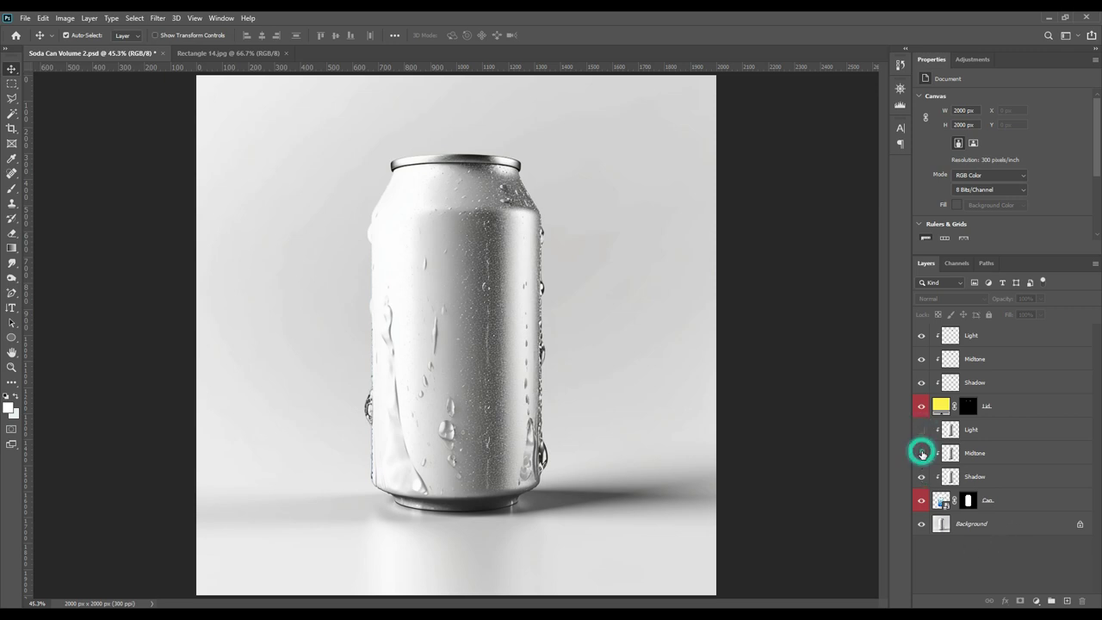
{"action": "left_click", "coordinate": [971, 479]}
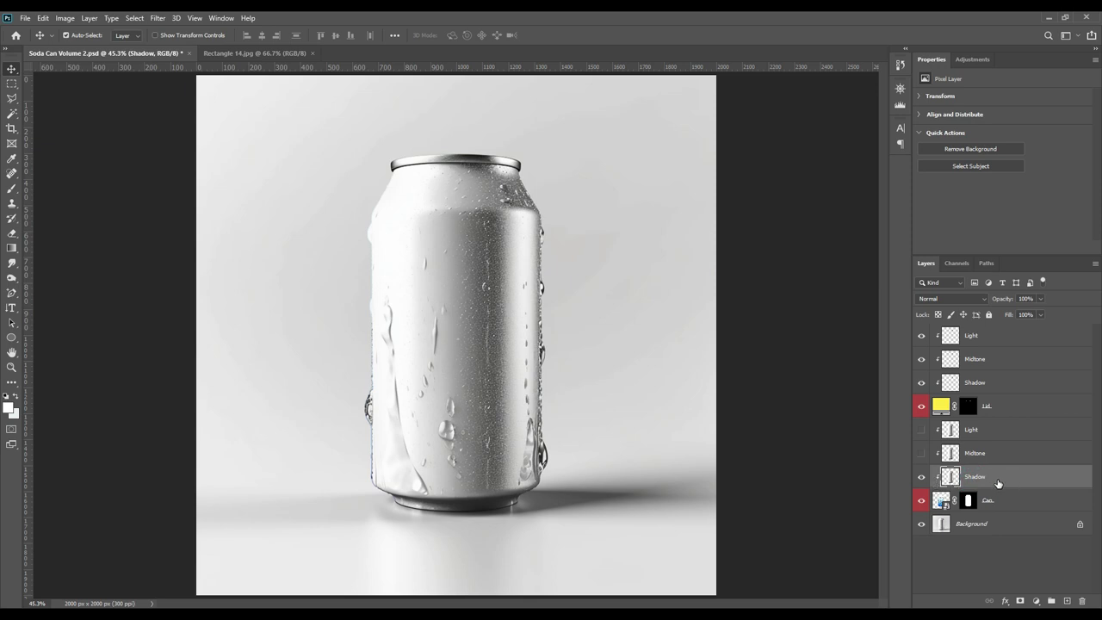
{"action": "left_click", "coordinate": [956, 298]}
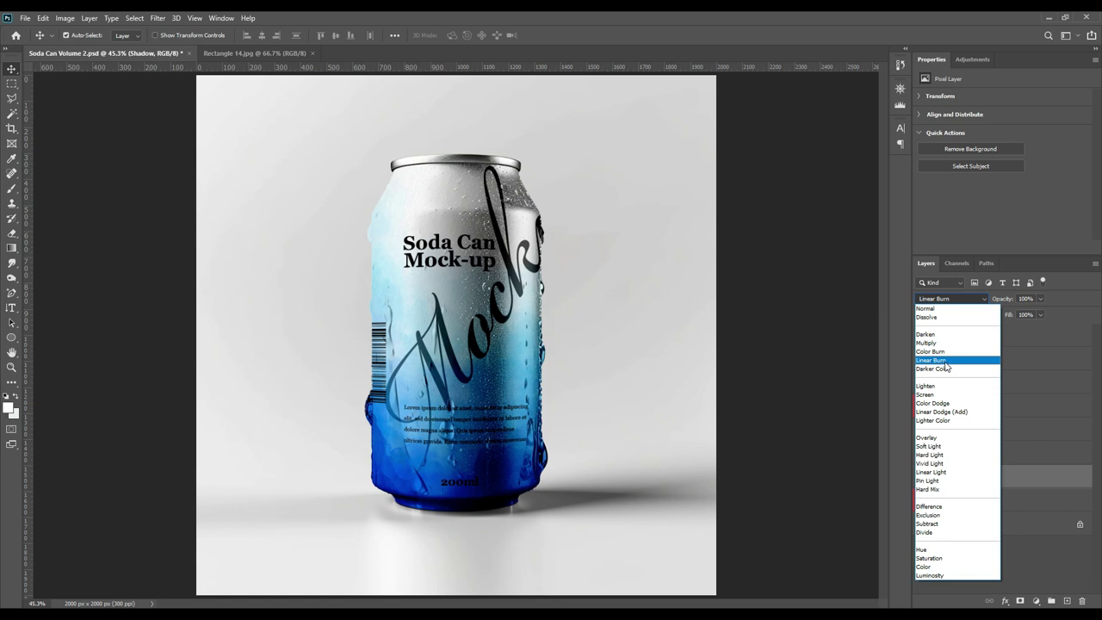
{"action": "left_click", "coordinate": [945, 361]}
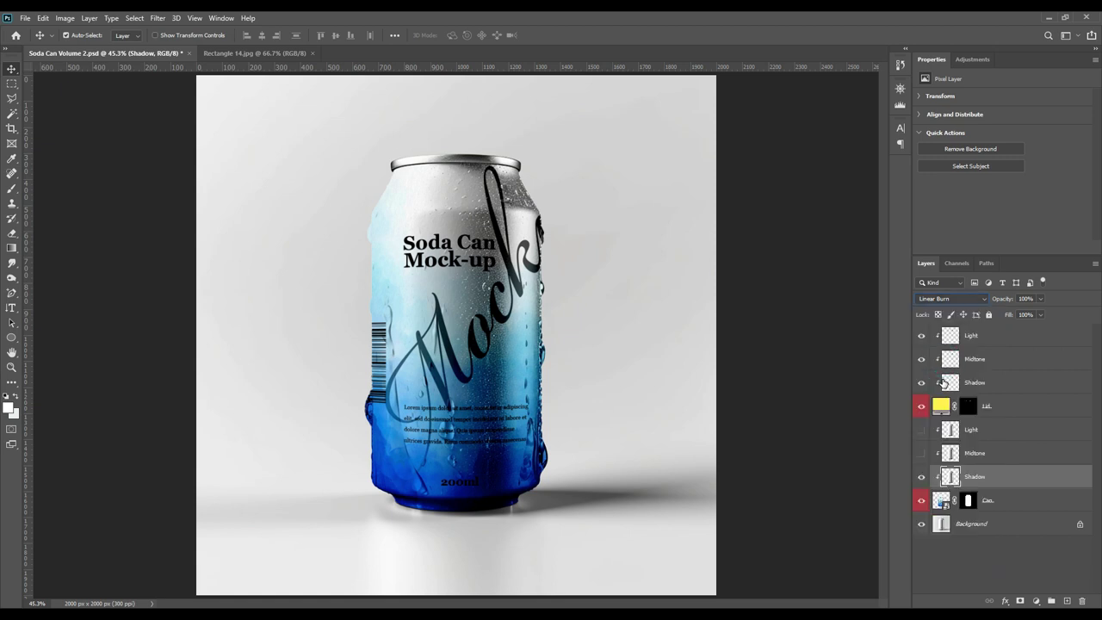
Apply Levels to the can's Shadow layer with the output black level raised to 10
{"action": "key", "text": "ctrl"}
{"action": "key", "text": "ctrl+l"}
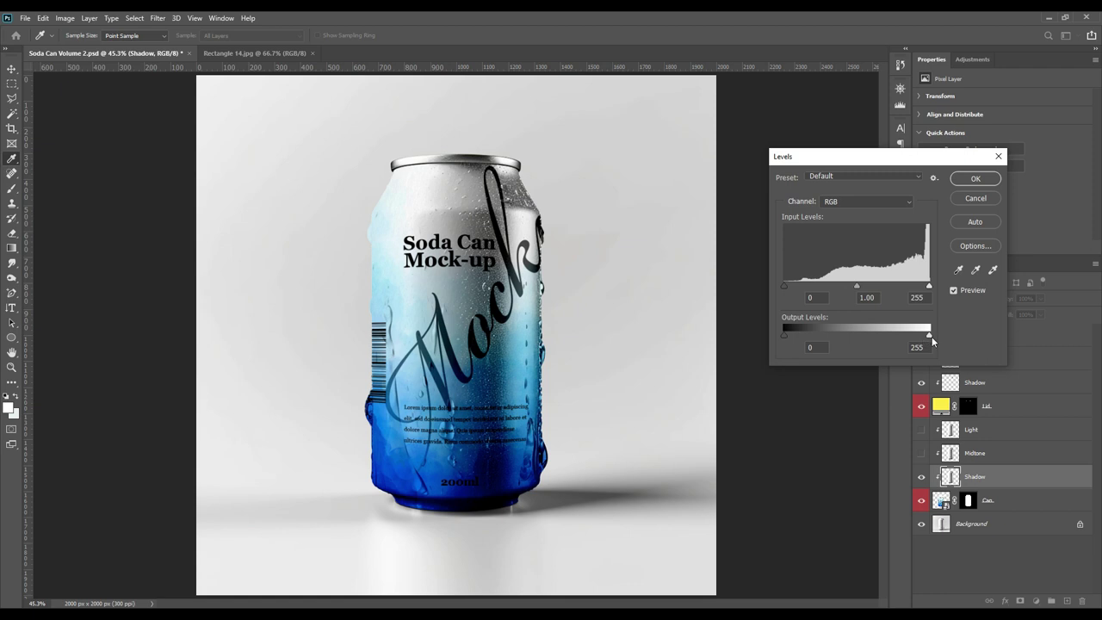
{"action": "mouse_move", "coordinate": [930, 339]}
{"action": "left_mouse_down"}
{"action": "mouse_move", "coordinate": [886, 339]}
{"action": "mouse_move", "coordinate": [934, 328]}
{"action": "left_mouse_up"}
{"action": "left_click_drag", "start_coordinate": [794, 334], "coordinate": [795, 334]}
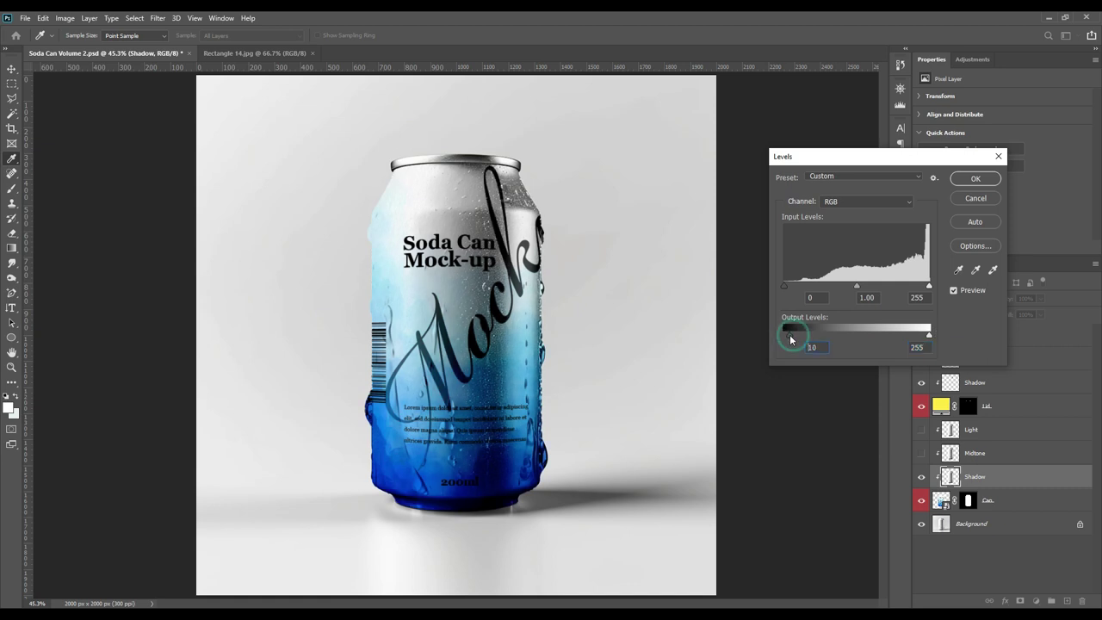
{"action": "left_click", "coordinate": [976, 178]}
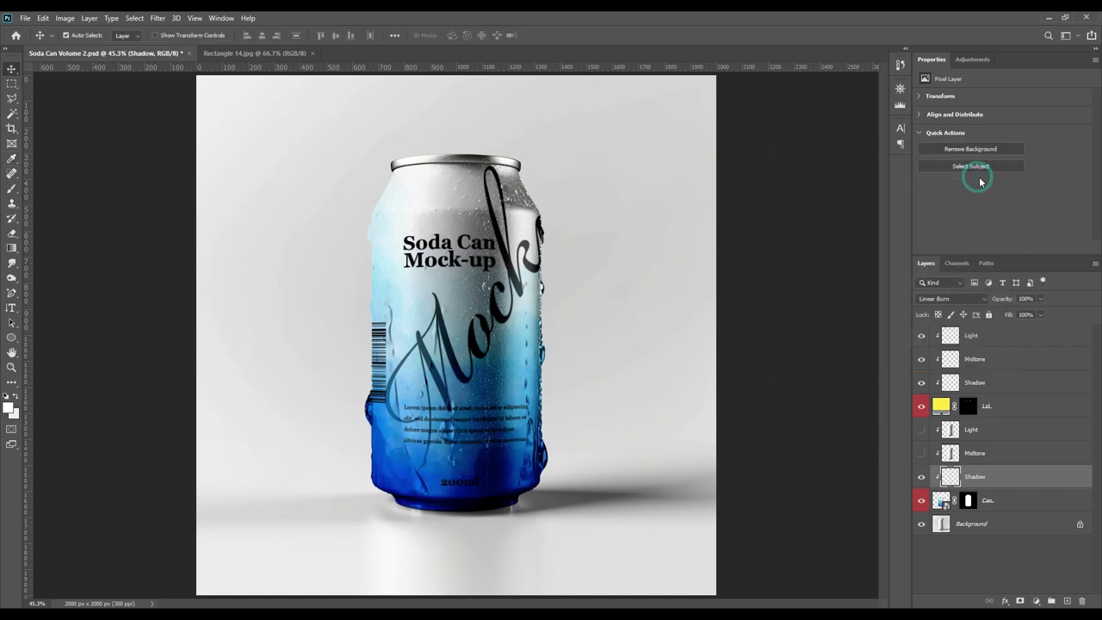
Show the can's Midtone layer and set its blend mode to Linear Dodge (Add)
{"action": "left_click", "coordinate": [922, 453]}
{"action": "left_click", "coordinate": [980, 453]}
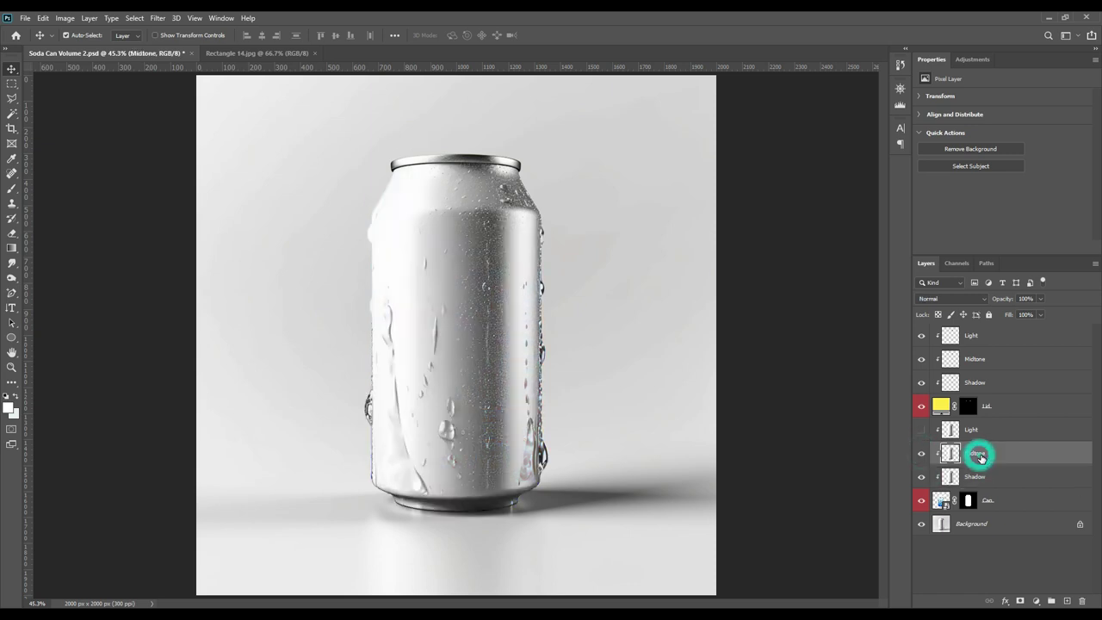
{"action": "left_click", "coordinate": [958, 299]}
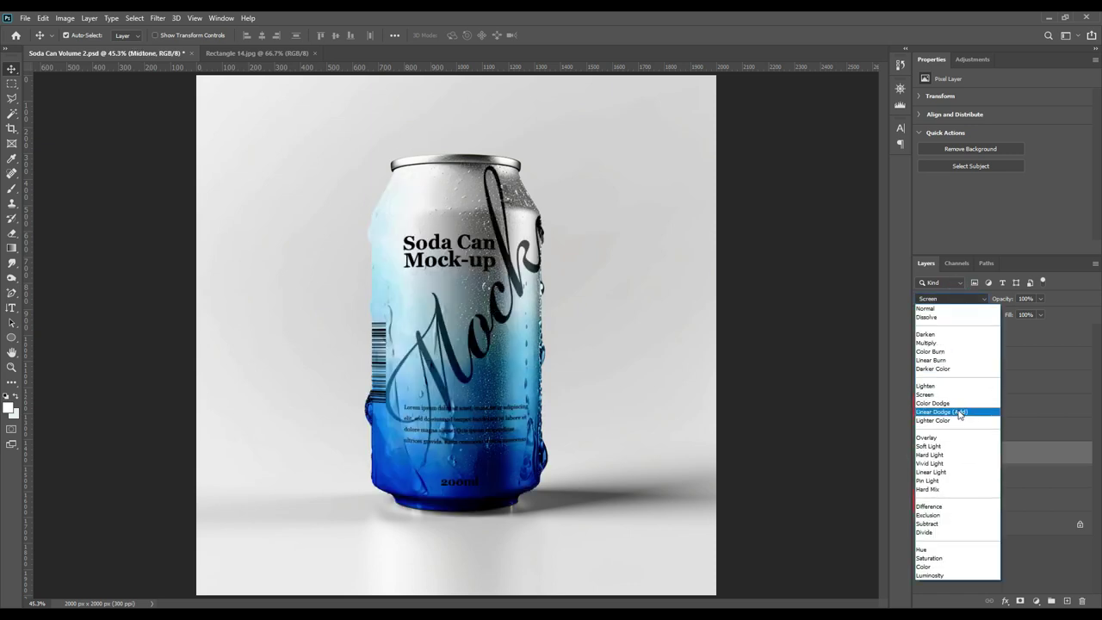
{"action": "left_click", "coordinate": [962, 414]}
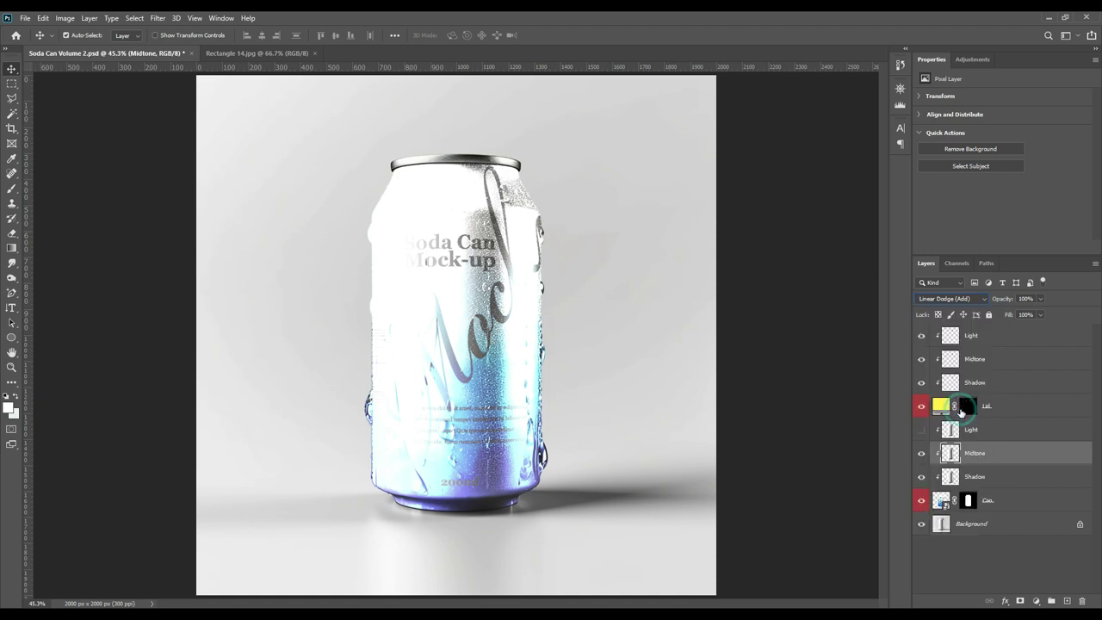
Apply Levels to the can's Midtone layer with input black 121 and output white 36, then compare with the layer hidden and shown
{"action": "key", "text": "ctrl+l"}
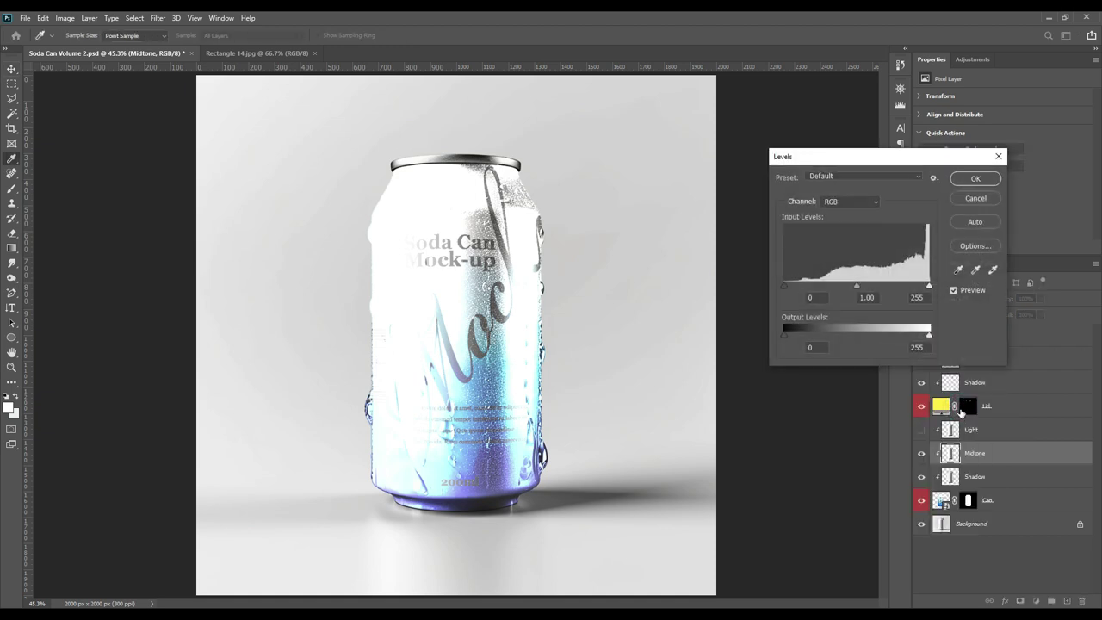
{"action": "left_click_drag", "start_coordinate": [833, 161], "coordinate": [684, 148]}
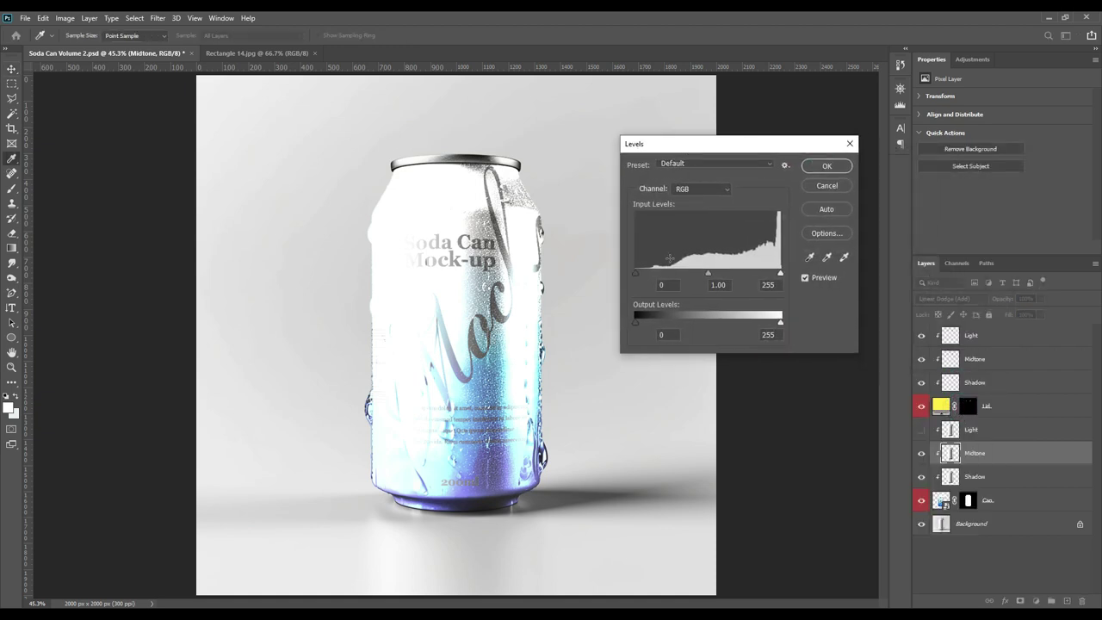
{"action": "left_click_drag", "start_coordinate": [635, 273], "coordinate": [704, 275]}
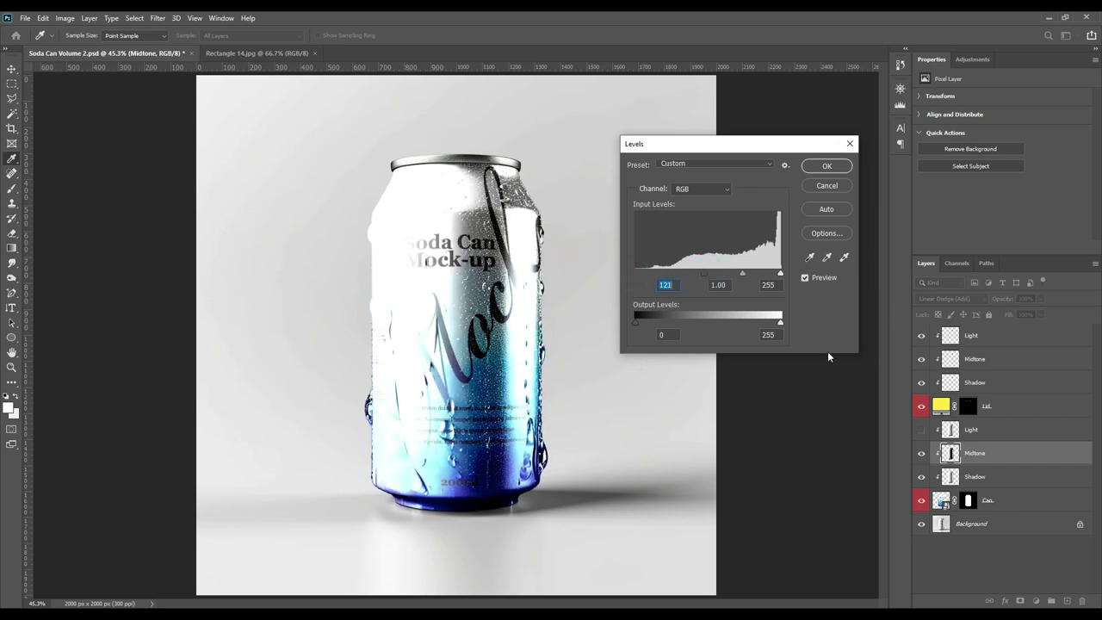
{"action": "left_click_drag", "start_coordinate": [781, 323], "coordinate": [658, 324]}
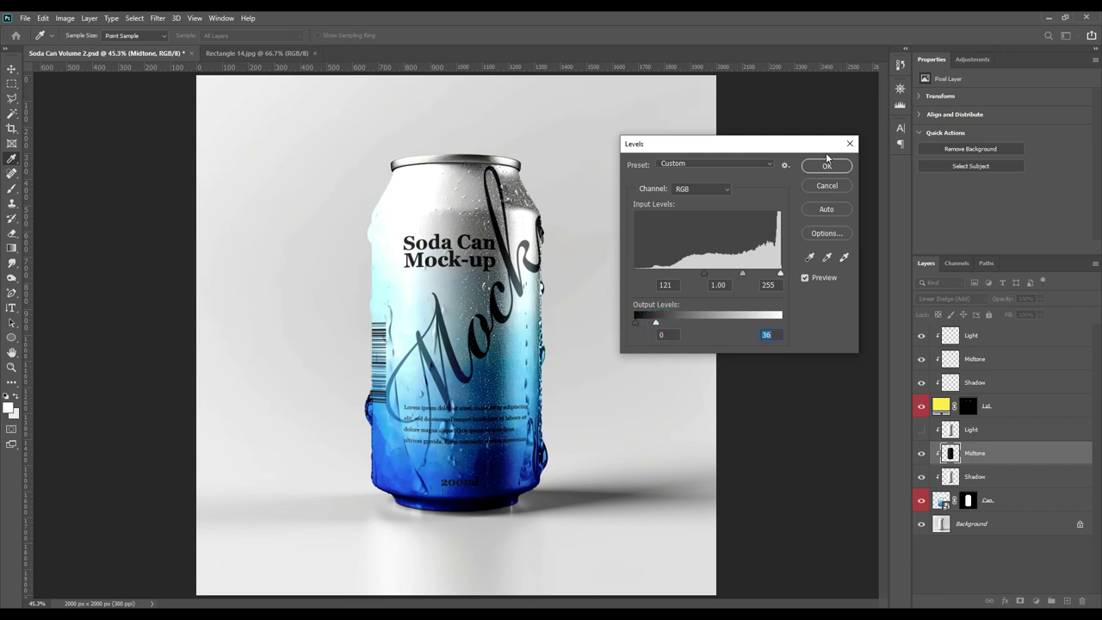
{"action": "left_click", "coordinate": [826, 166]}
{"action": "left_click", "coordinate": [923, 454]}
{"action": "left_click", "coordinate": [923, 454]}
Show the can's Light layer and set its blend mode to Screen
{"action": "left_click", "coordinate": [921, 430]}
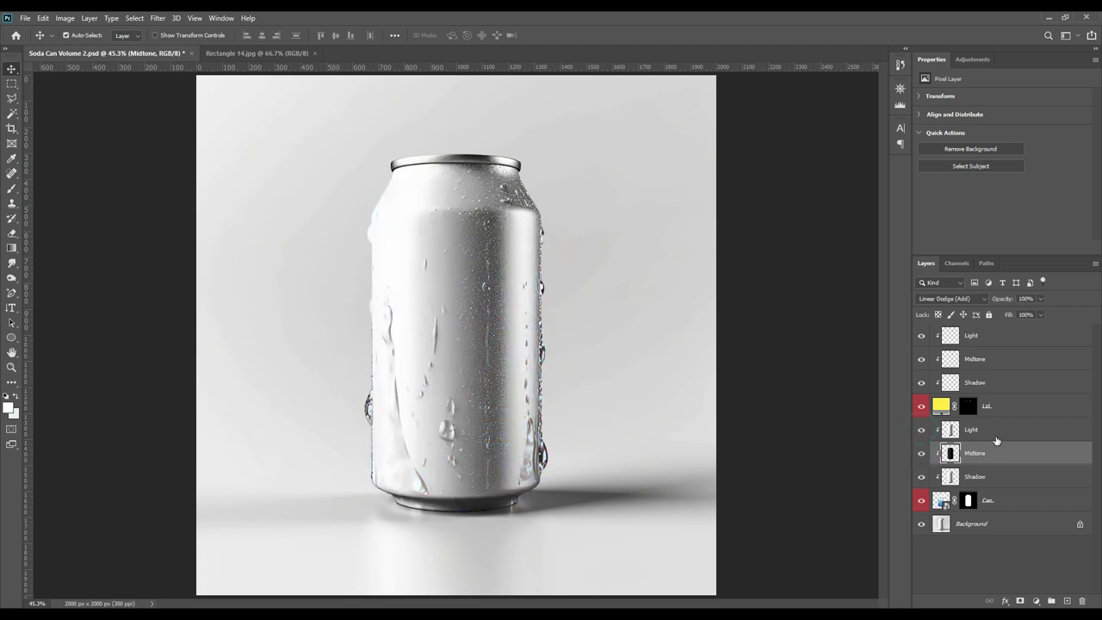
{"action": "left_click", "coordinate": [992, 436]}
{"action": "left_click", "coordinate": [965, 298]}
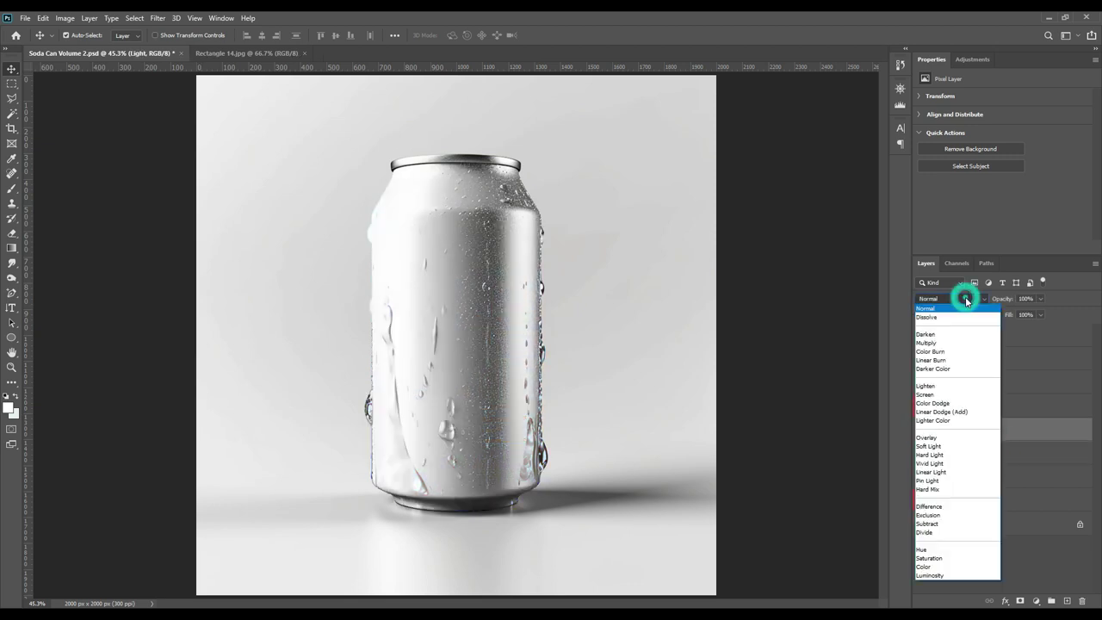
{"action": "left_click", "coordinate": [933, 396]}
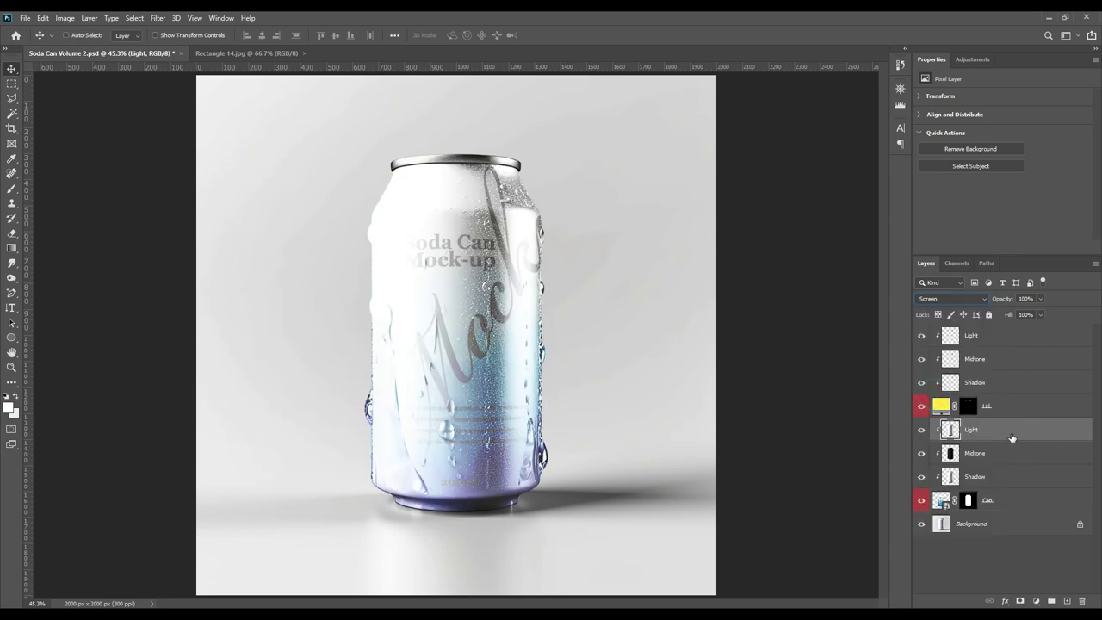
Apply Levels to the can's Light layer with the input black level at 223 and the output white level at 96
{"action": "key", "text": "ctrl+l"}
{"action": "left_click_drag", "start_coordinate": [637, 274], "coordinate": [722, 277]}
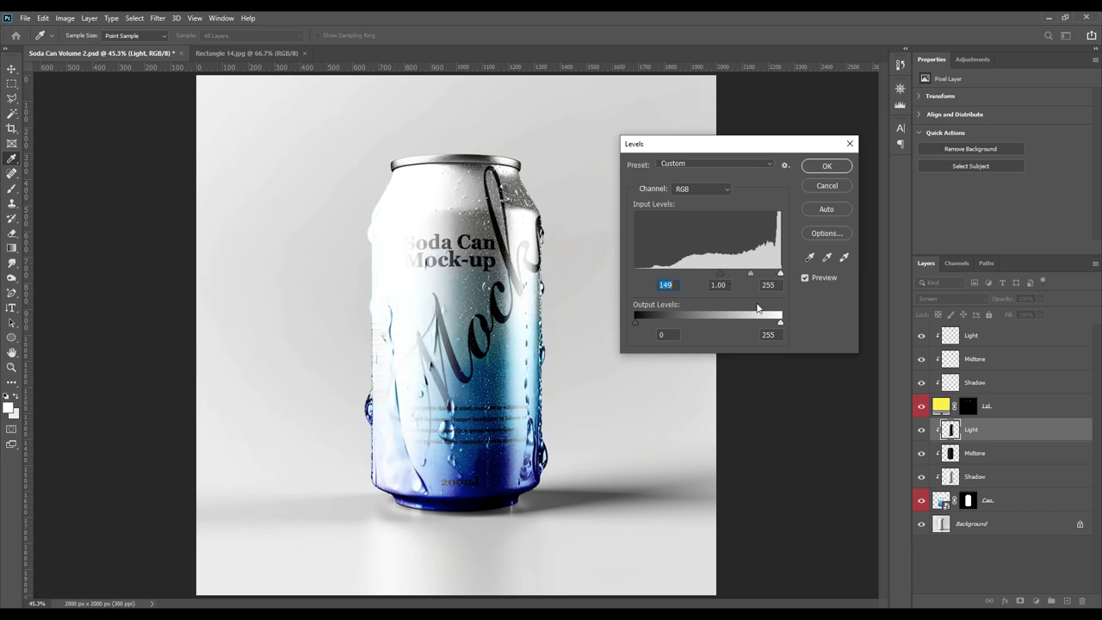
{"action": "left_click_drag", "start_coordinate": [779, 323], "coordinate": [687, 322]}
{"action": "left_click_drag", "start_coordinate": [722, 278], "coordinate": [754, 280]}
{"action": "mouse_move", "coordinate": [687, 325]}
{"action": "left_mouse_down"}
{"action": "mouse_move", "coordinate": [701, 322]}
{"action": "mouse_move", "coordinate": [692, 324]}
{"action": "left_mouse_up"}
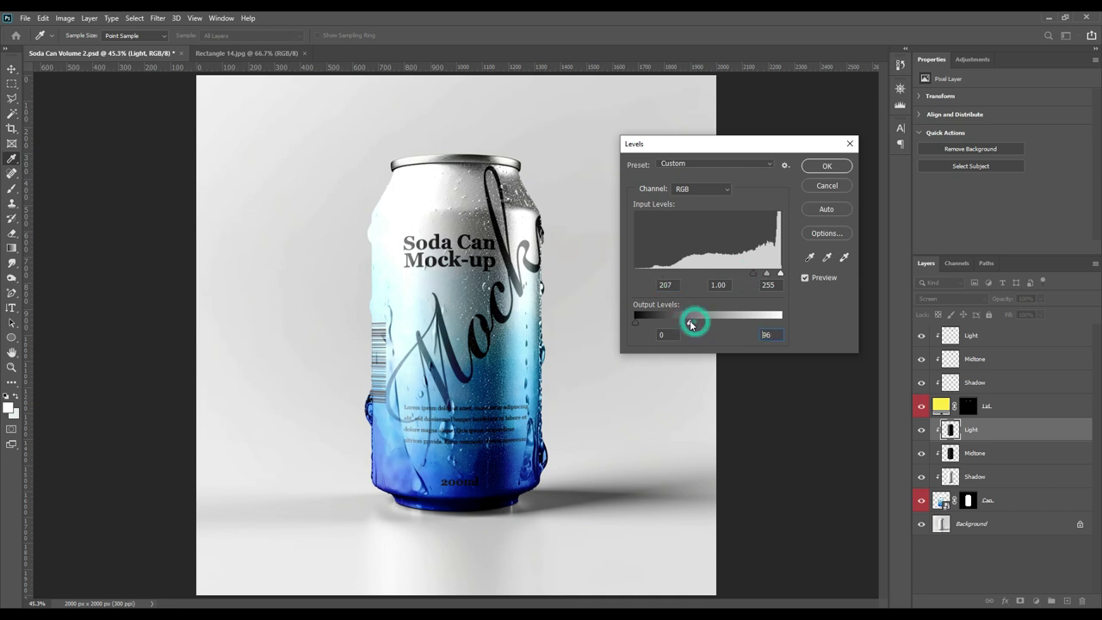
{"action": "left_click_drag", "start_coordinate": [754, 276], "coordinate": [765, 278]}
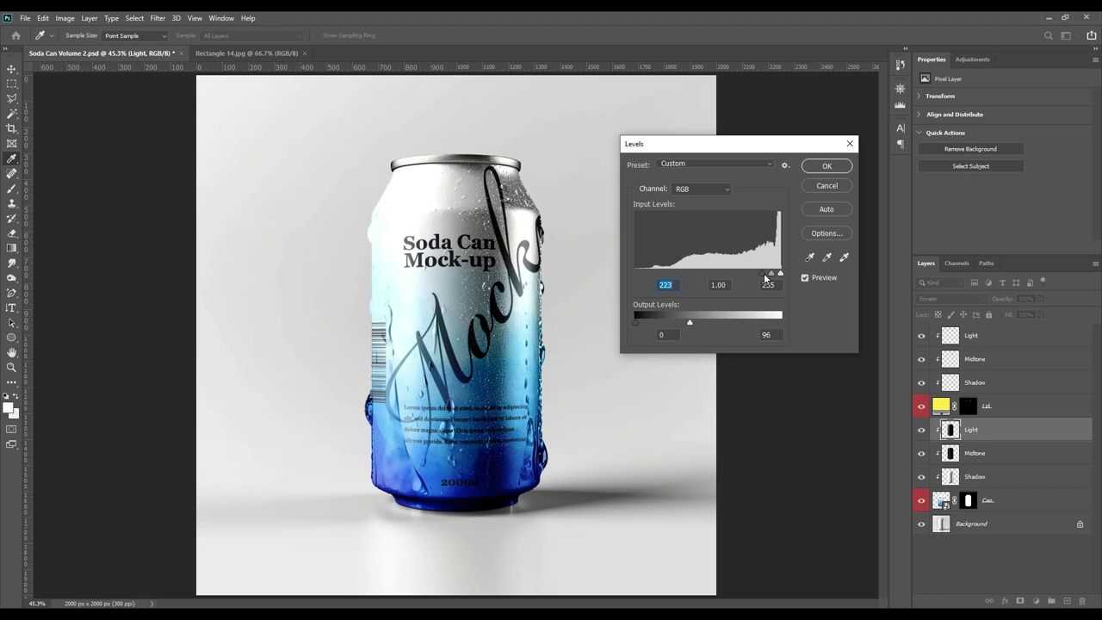
{"action": "left_click", "coordinate": [825, 166]}
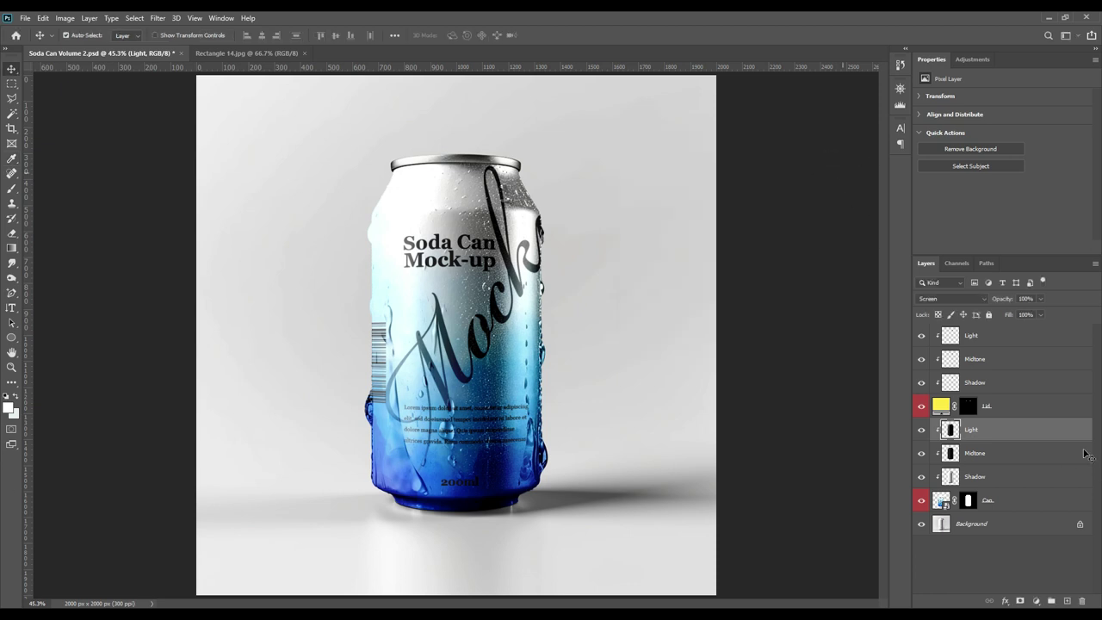
Hide the lid's Midtone and Light layers and set its Shadow layer to the Linear Burn blend mode
{"action": "left_click", "coordinate": [995, 389]}
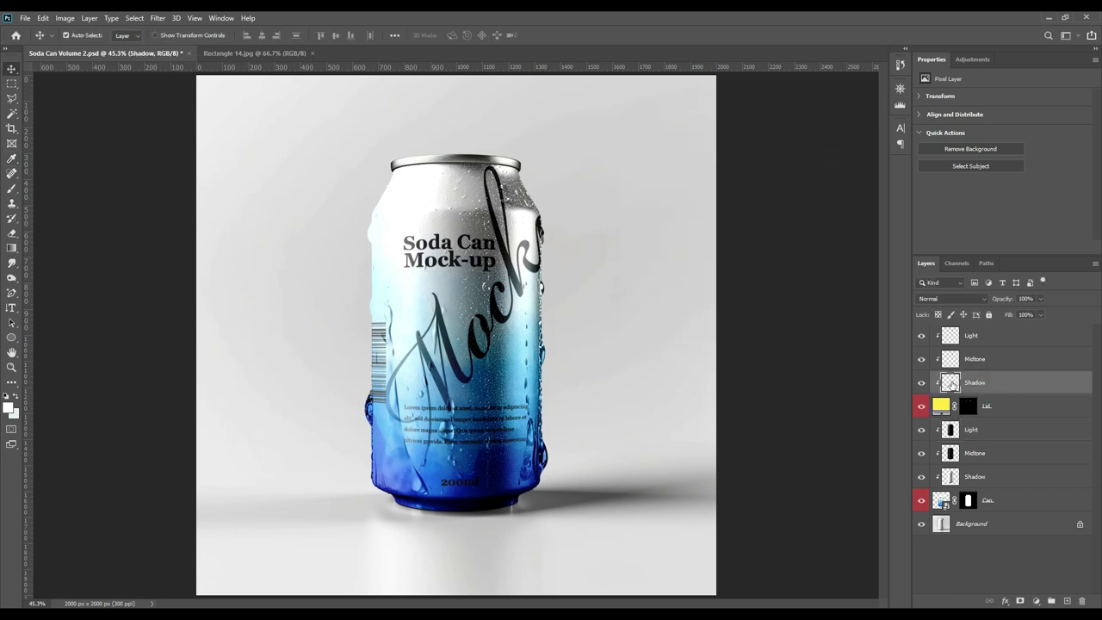
{"action": "left_click", "coordinate": [922, 359]}
{"action": "left_click", "coordinate": [922, 335]}
{"action": "left_click", "coordinate": [978, 385]}
{"action": "left_click", "coordinate": [963, 301]}
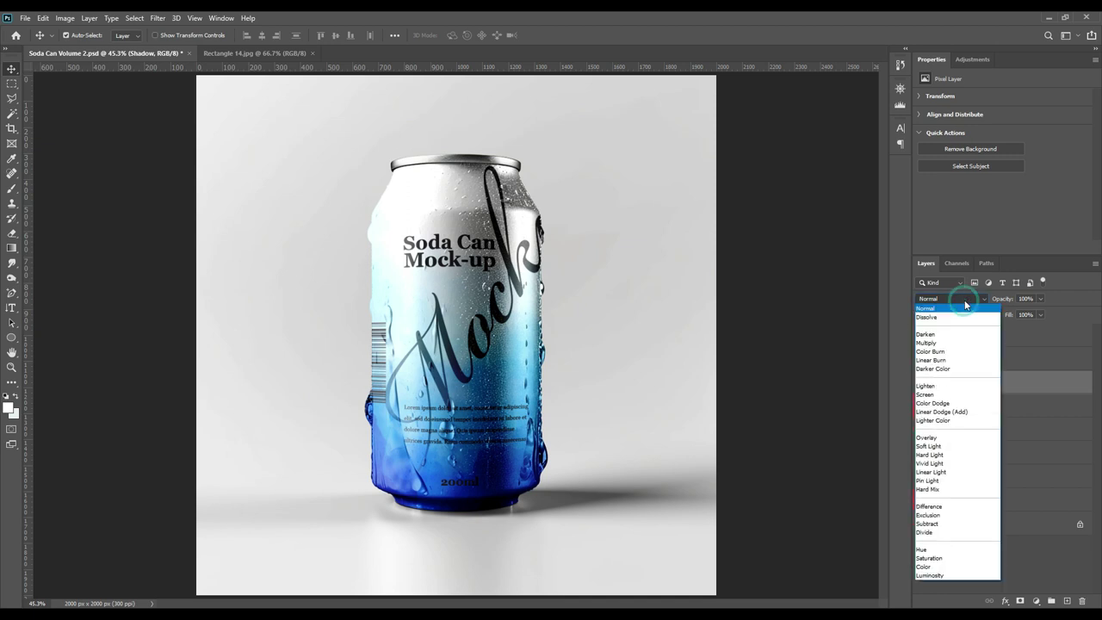
{"action": "left_click", "coordinate": [935, 360]}
Show the lid's Midtone layer and set its blend mode to Linear Dodge (Add)
{"action": "left_click", "coordinate": [922, 359]}
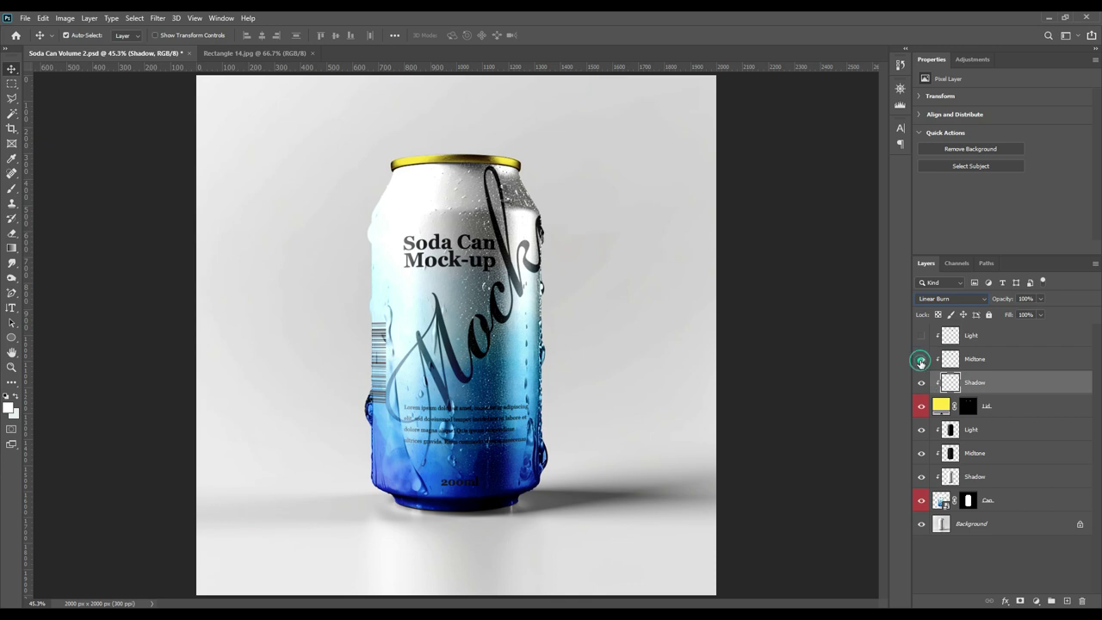
{"action": "left_click", "coordinate": [996, 363]}
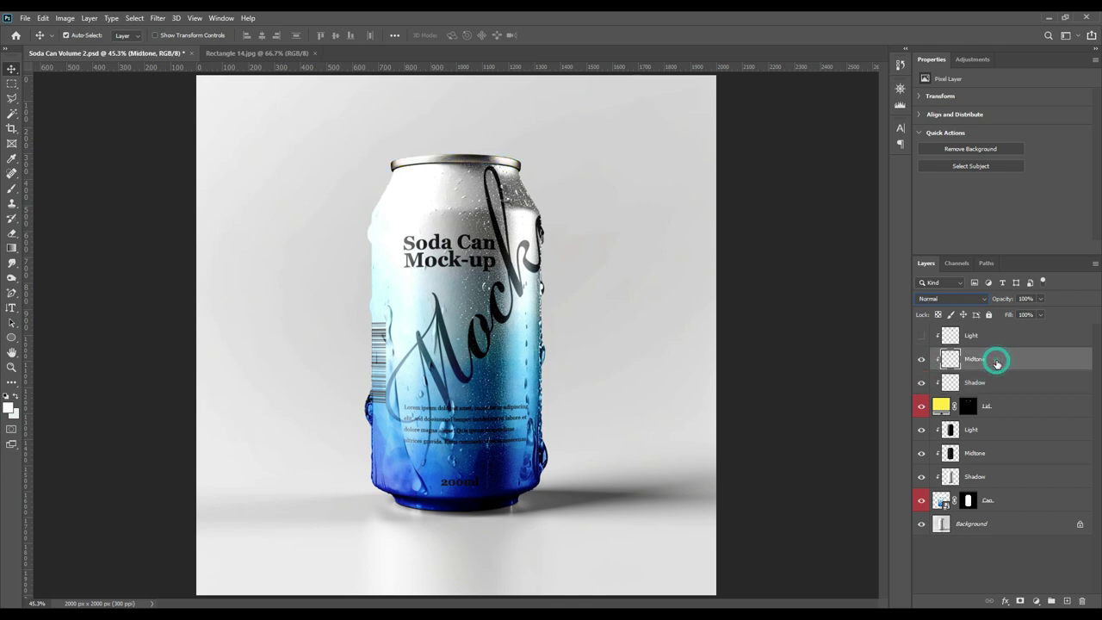
{"action": "left_click", "coordinate": [960, 300]}
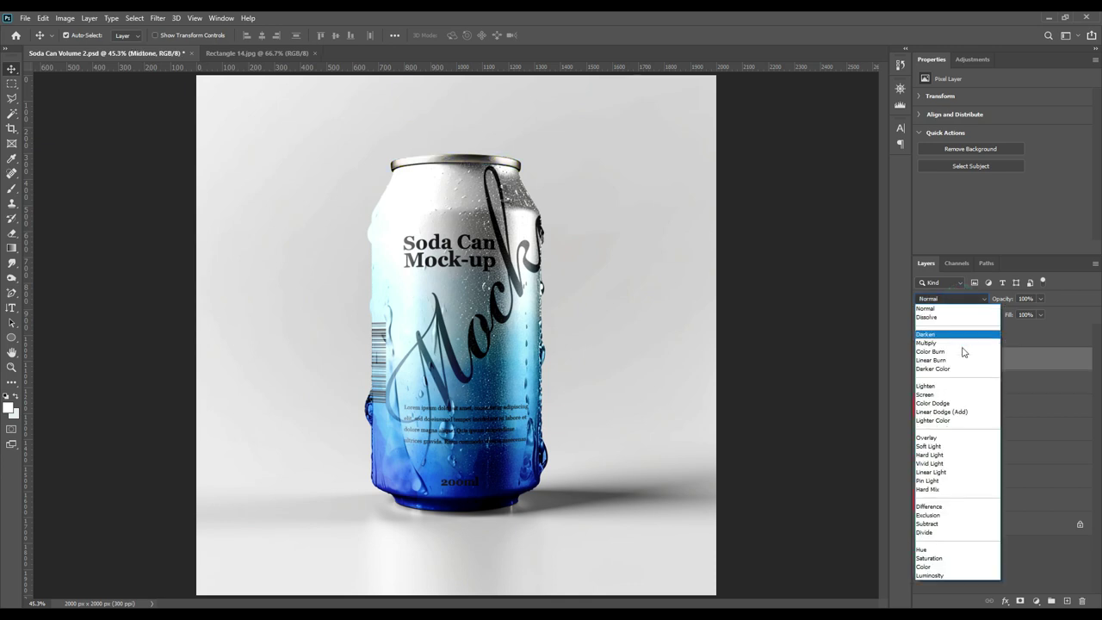
{"action": "left_click", "coordinate": [959, 413]}
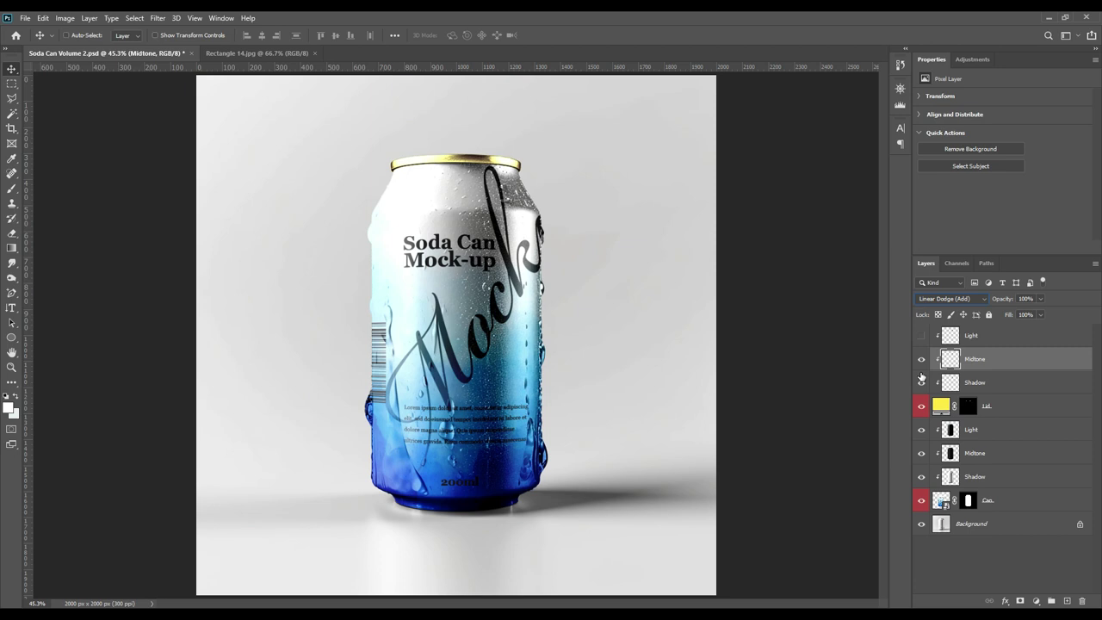
Apply Levels to the lid's Midtone layer, raising the input black level and lowering the output white level
{"action": "key", "text": "ctrl+l"}
{"action": "left_click_drag", "start_coordinate": [635, 273], "coordinate": [734, 275]}
{"action": "left_click_drag", "start_coordinate": [780, 322], "coordinate": [694, 325]}
{"action": "left_click_drag", "start_coordinate": [734, 274], "coordinate": [710, 274]}
{"action": "left_click_drag", "start_coordinate": [693, 322], "coordinate": [682, 322]}
{"action": "left_click", "coordinate": [821, 167]}
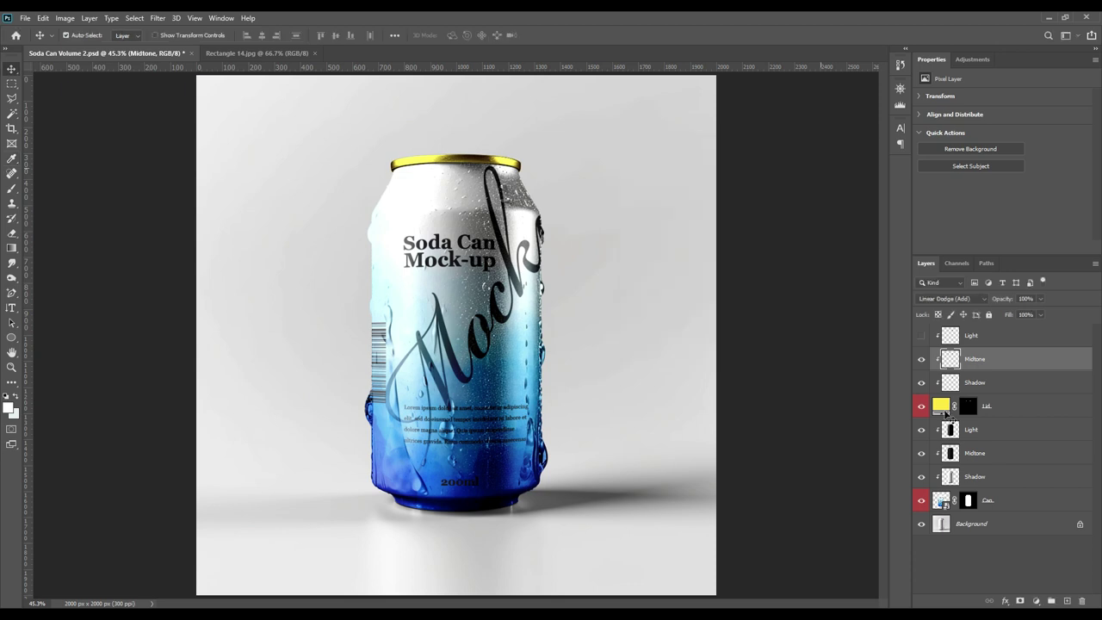
Show the lid's Light layer and set its blend mode to Screen
{"action": "left_click", "coordinate": [921, 335]}
{"action": "left_click", "coordinate": [979, 339]}
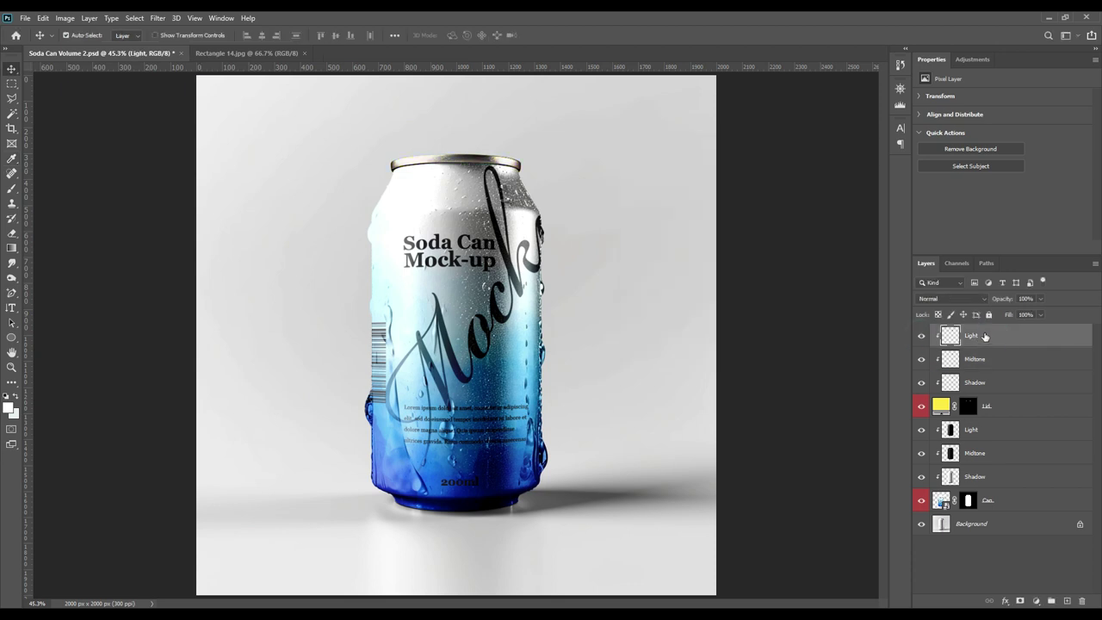
{"action": "left_click", "coordinate": [952, 299]}
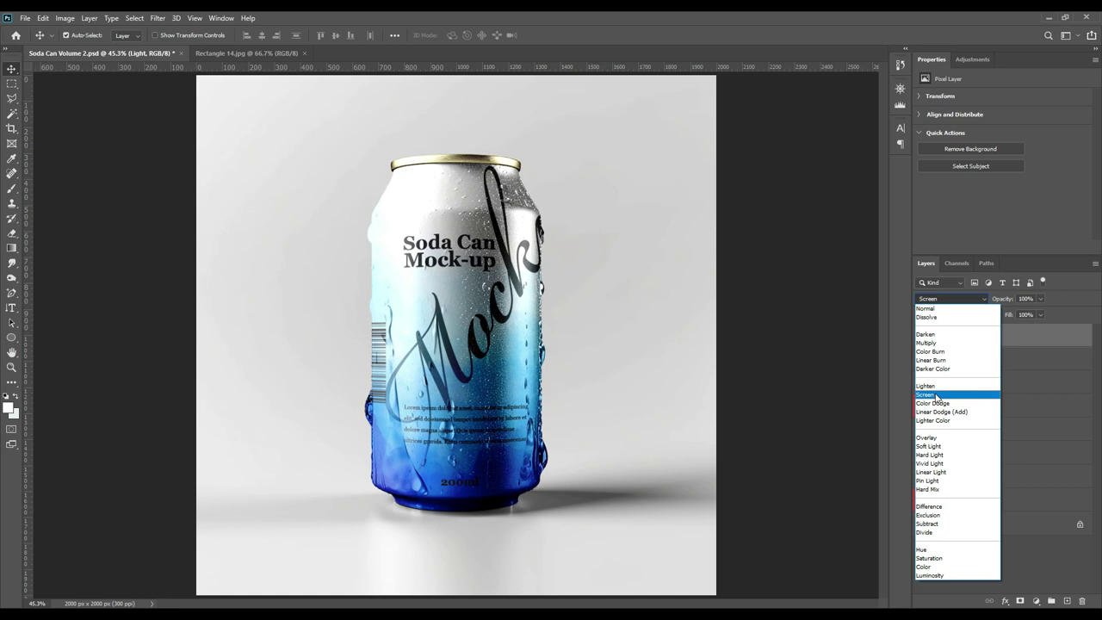
{"action": "left_click", "coordinate": [937, 395]}
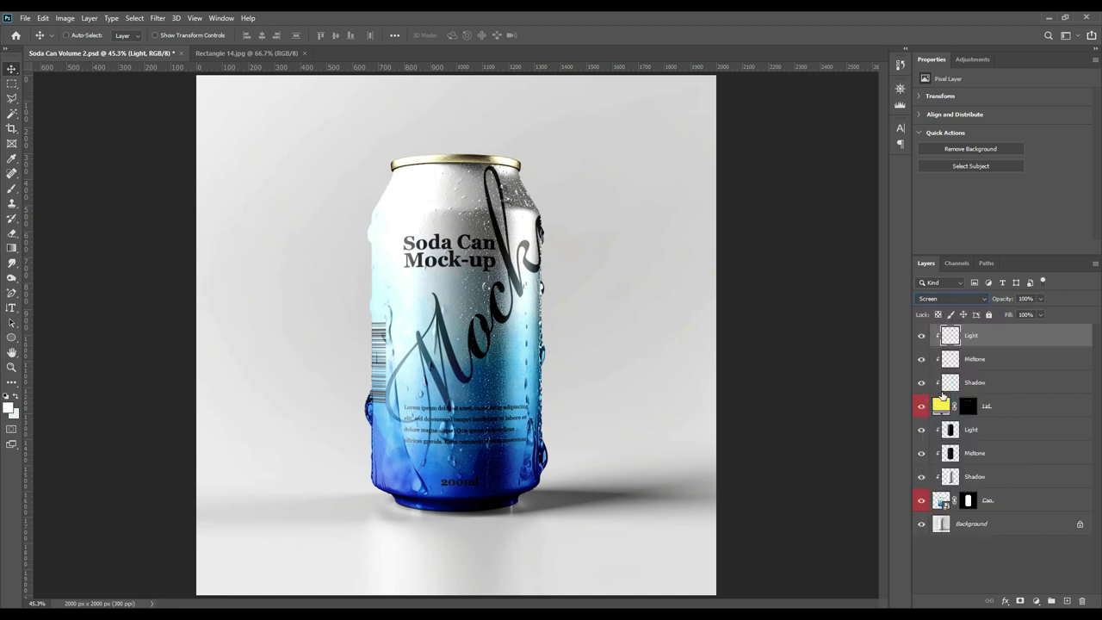
Apply Levels to the lid's Light layer, raising the input black level close to the white end
{"action": "key", "text": "ctrl+l"}
{"action": "left_click_drag", "start_coordinate": [639, 277], "coordinate": [763, 264]}
{"action": "left_click", "coordinate": [827, 166]}
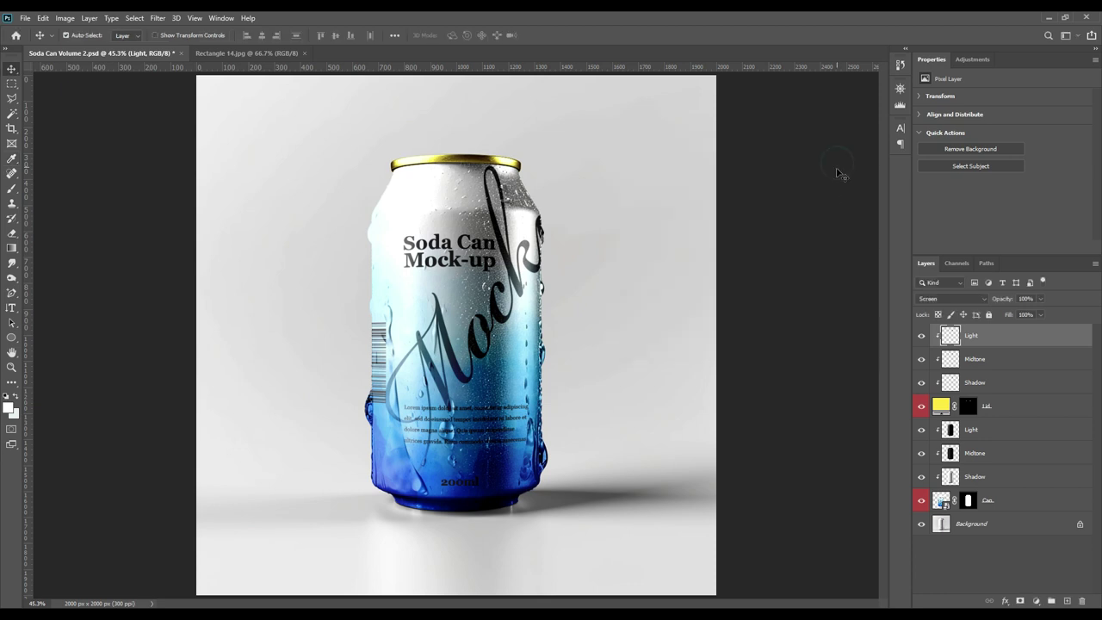
Recolor the Lid fill layer to the pale gold ffdf99 and leave no layer selected
{"action": "left_click", "coordinate": [940, 406]}
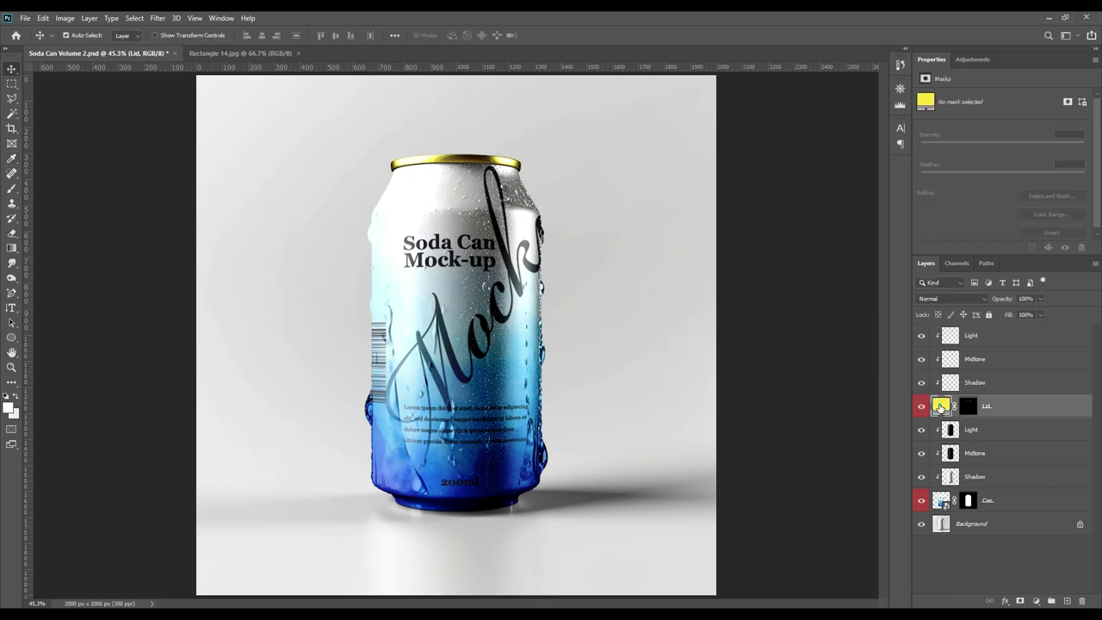
{"action": "double_click", "coordinate": [941, 406]}
{"action": "left_click_drag", "start_coordinate": [933, 361], "coordinate": [933, 373]}
{"action": "left_click_drag", "start_coordinate": [894, 240], "coordinate": [828, 239]}
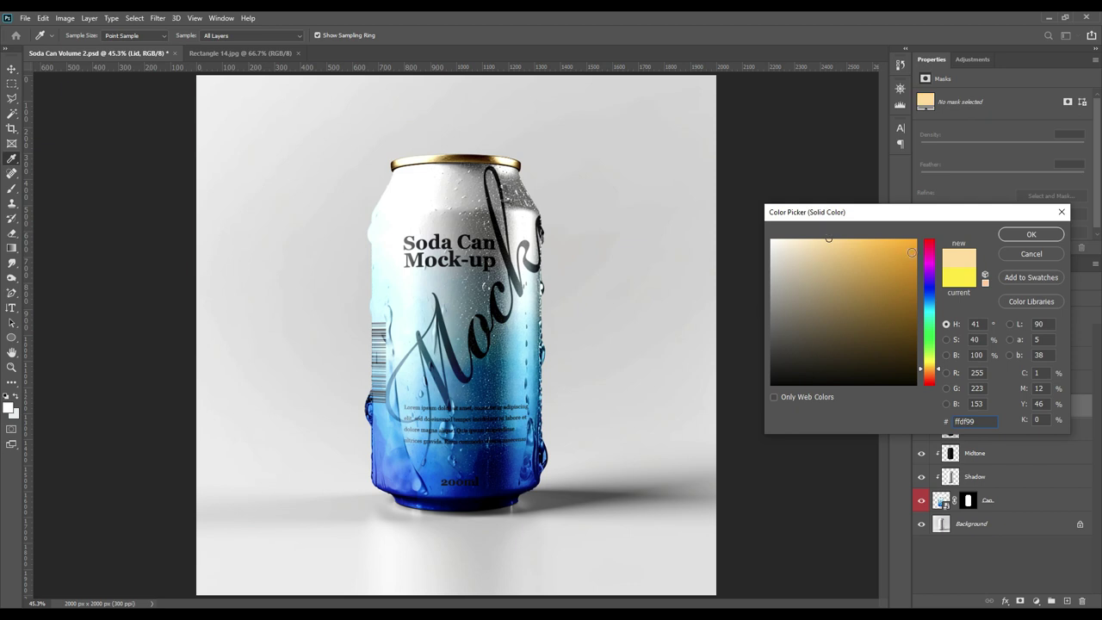
{"action": "left_click", "coordinate": [1021, 236]}
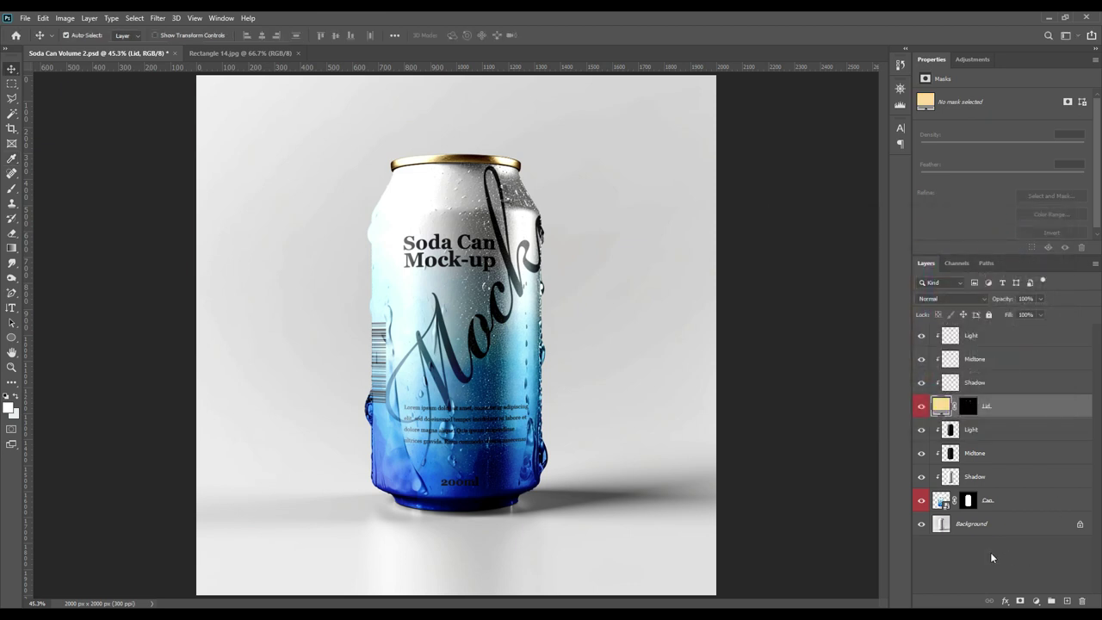
{"action": "left_click", "coordinate": [990, 552]}
Compare the can with and without its label by toggling the Can layer's visibility
{"action": "left_click", "coordinate": [921, 501]}
{"action": "left_click", "coordinate": [921, 502]}
{"action": "left_click", "coordinate": [922, 502]}
{"action": "left_click", "coordinate": [922, 502]}
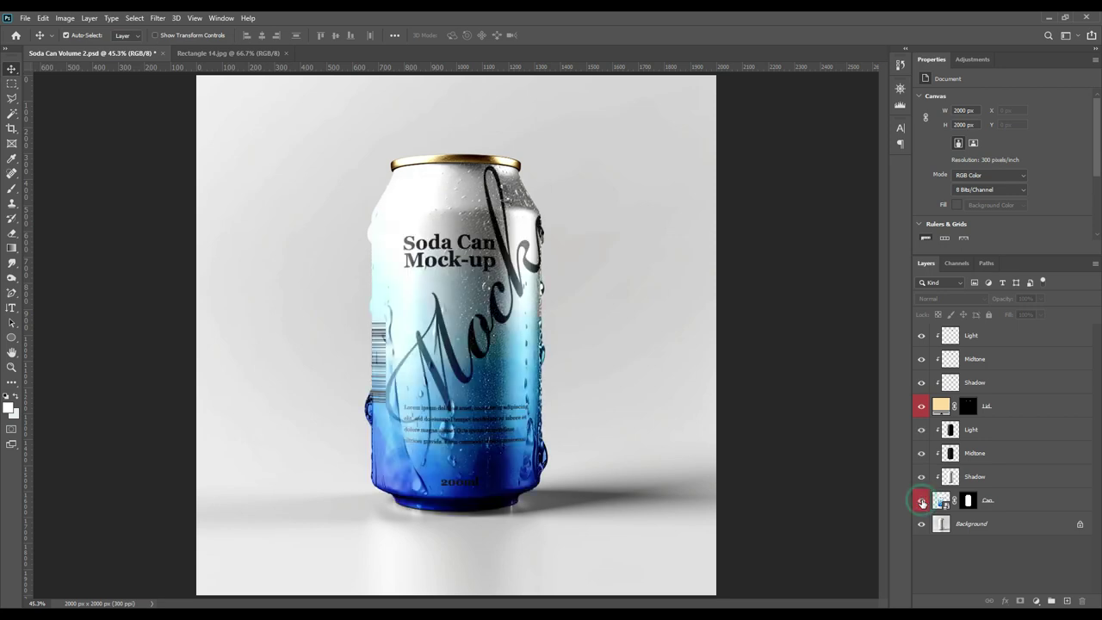
Add a Solid Color fill layer directly above the Background, sampling the light blue 6bbeef from the can's label
{"action": "left_click", "coordinate": [972, 525]}
{"action": "left_click", "coordinate": [1036, 601]}
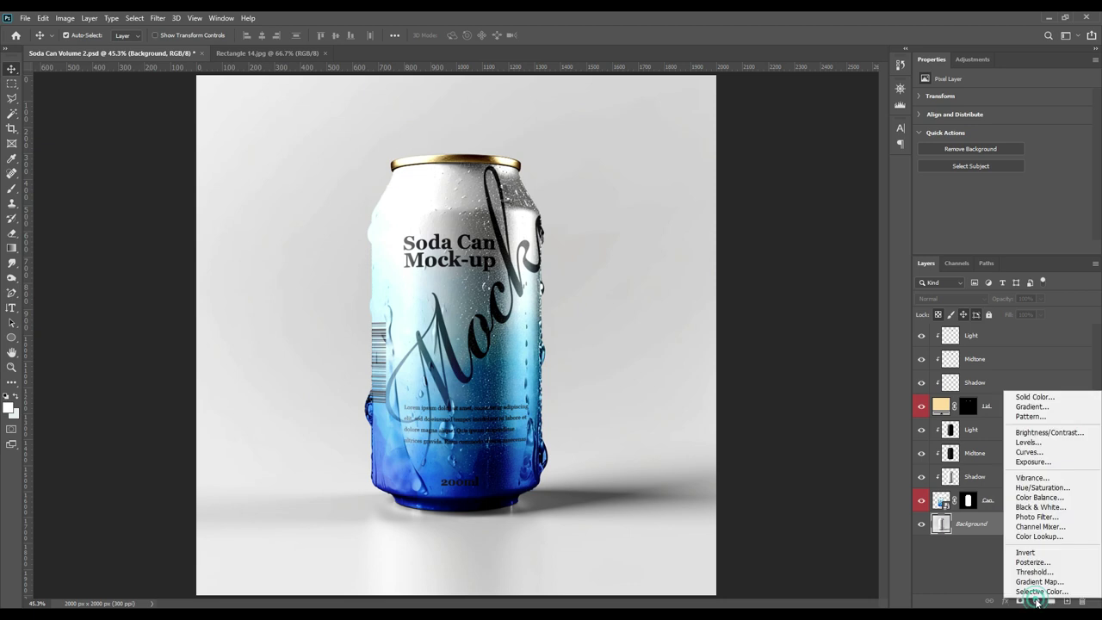
{"action": "left_click", "coordinate": [1035, 397]}
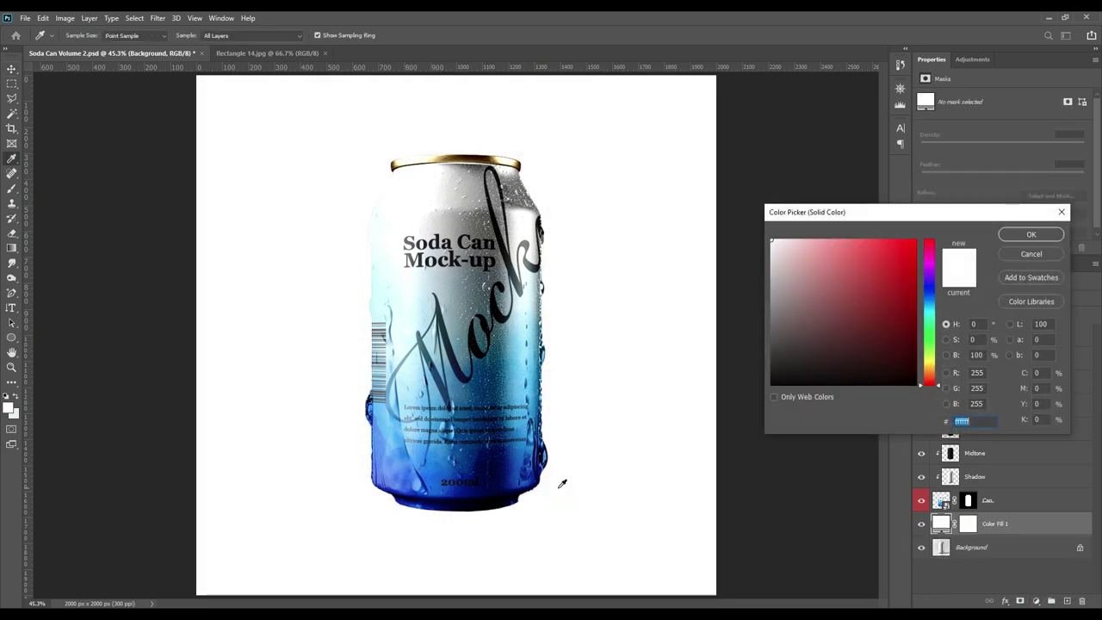
{"action": "left_click", "coordinate": [521, 380]}
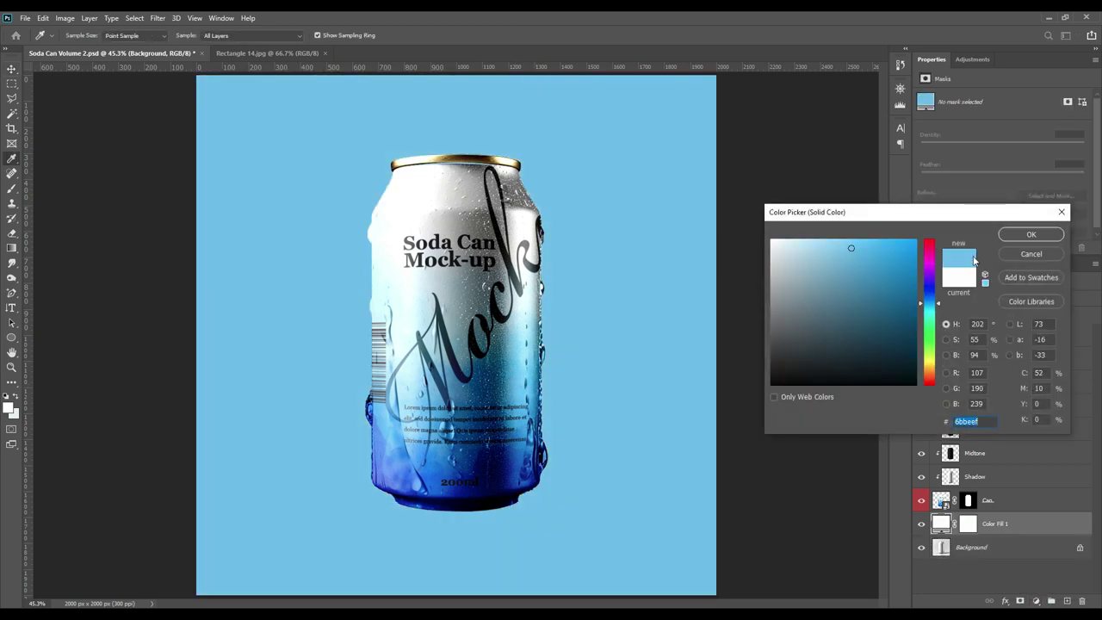
{"action": "left_click", "coordinate": [1031, 235]}
Set the Color Fill 1 background layer to Linear Burn and give it a Red layer label, leaving no layer selected
{"action": "left_click", "coordinate": [968, 299]}
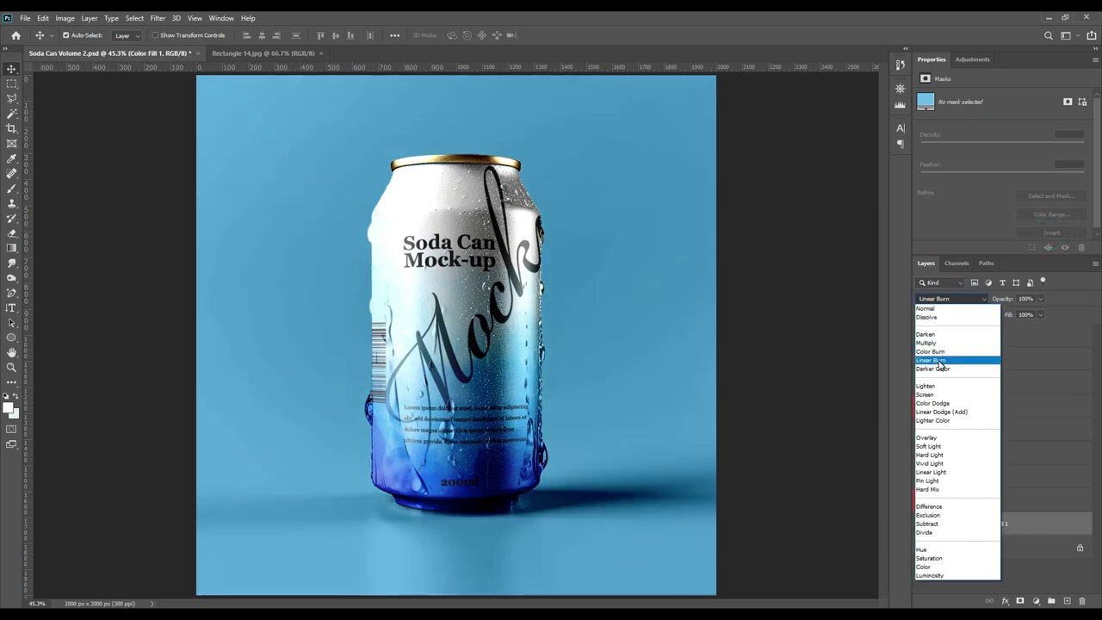
{"action": "left_click", "coordinate": [940, 362]}
{"action": "left_click", "coordinate": [960, 577]}
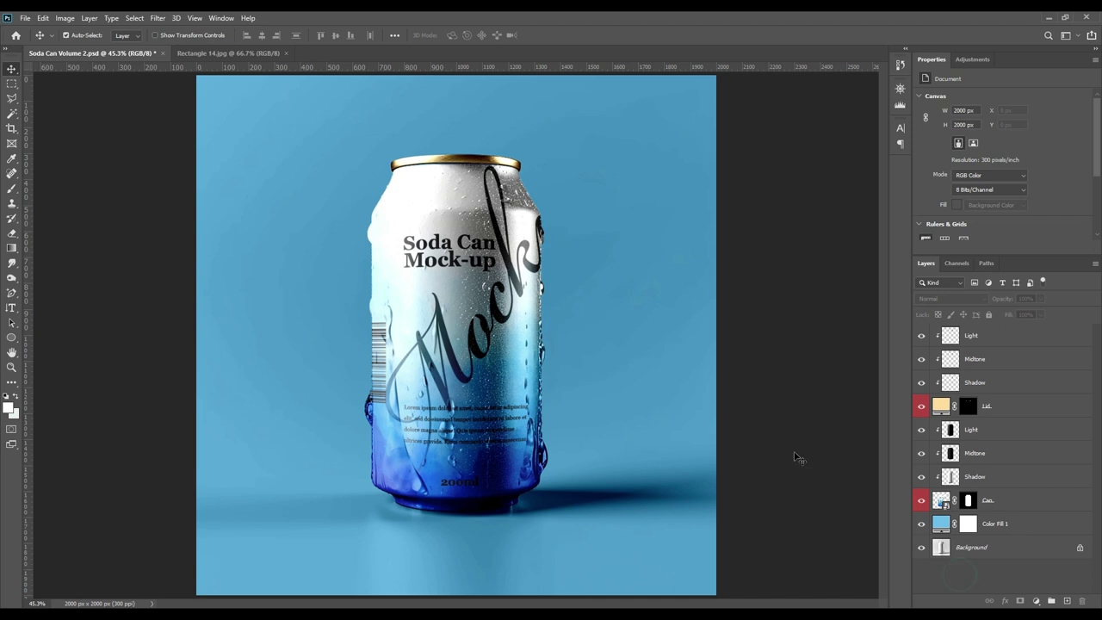
{"action": "right_click", "coordinate": [1006, 524]}
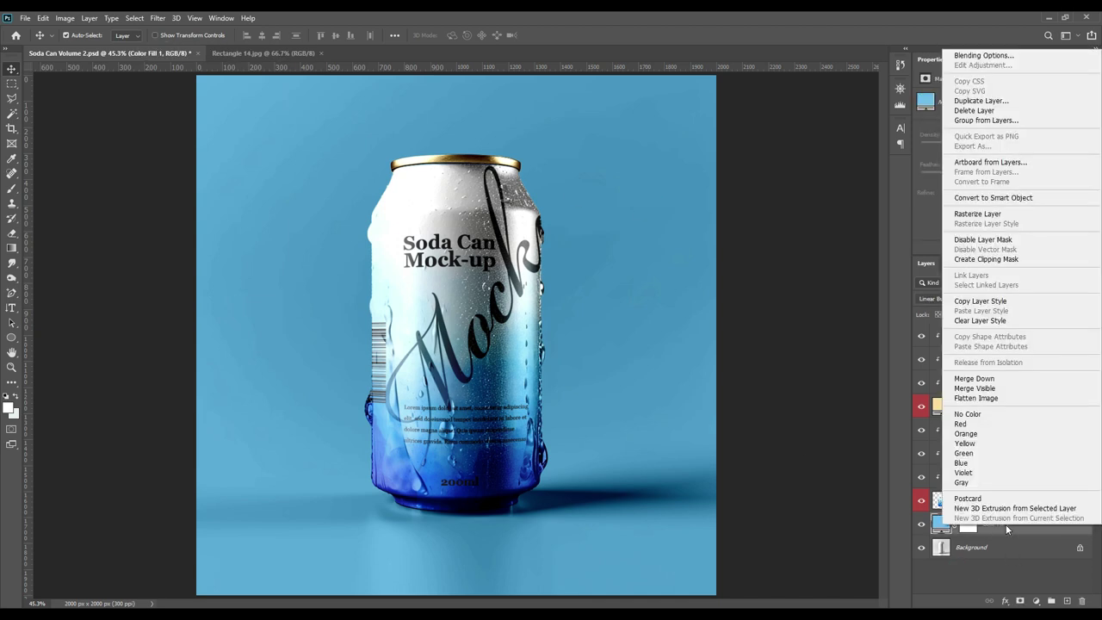
{"action": "left_click", "coordinate": [971, 425]}
{"action": "left_click", "coordinate": [983, 571]}
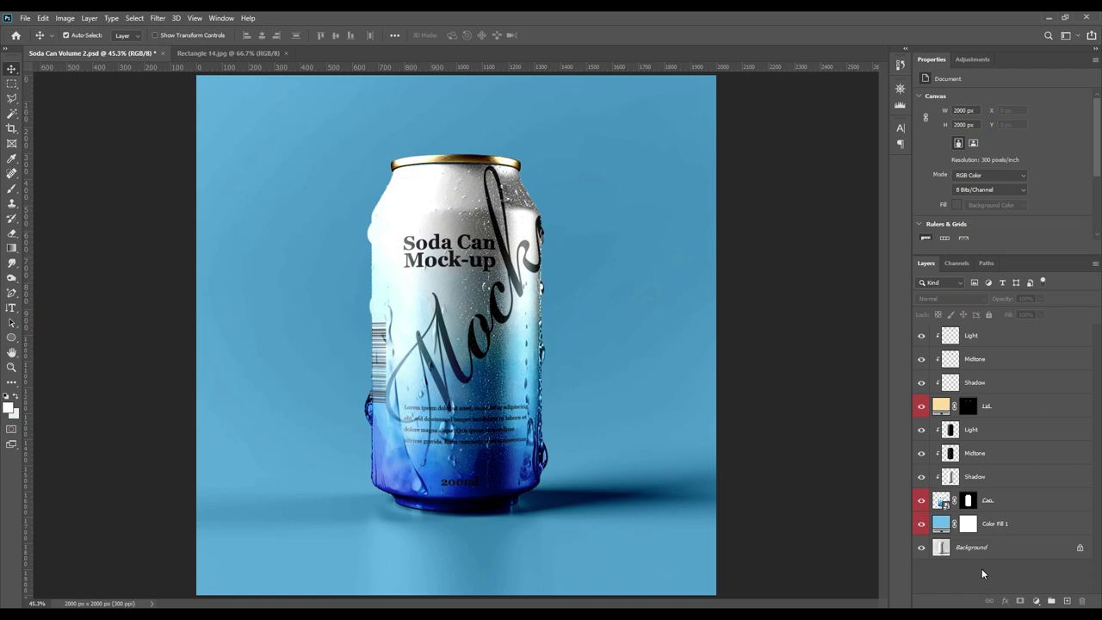